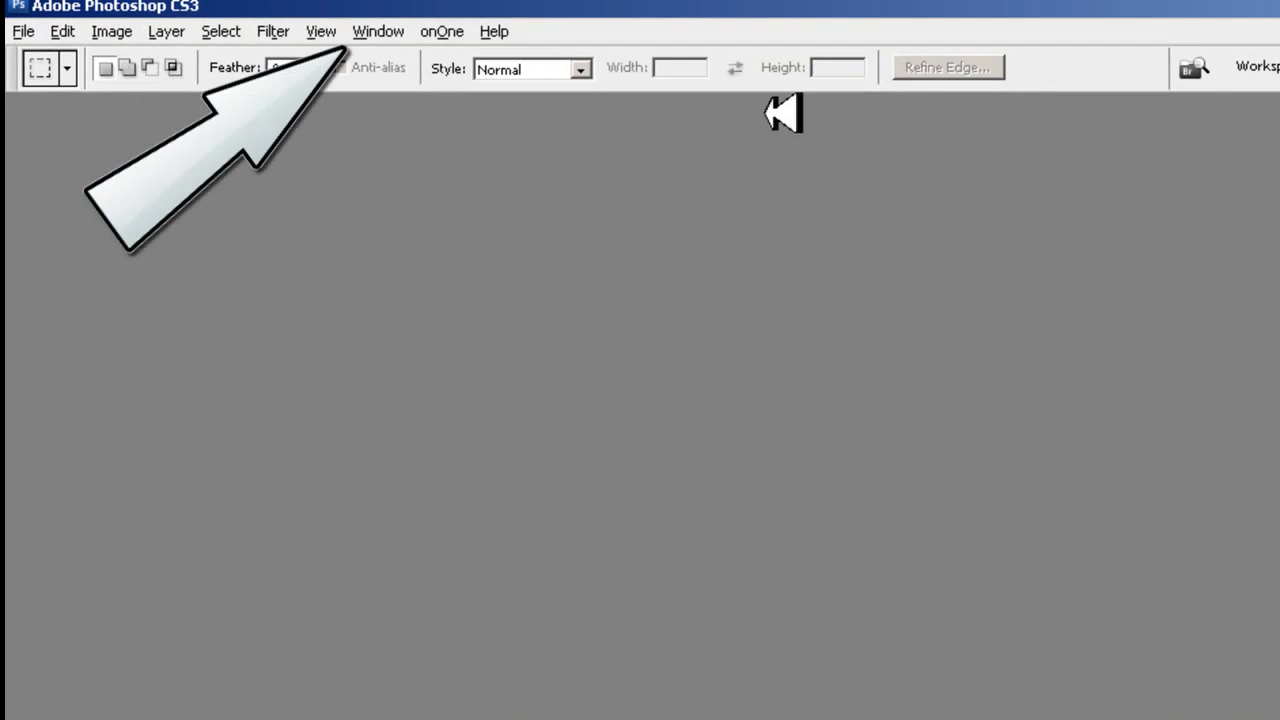
- Display the Actions palette and start loading an action set from file
{"action": "left_click", "coordinate": [400, 24]}
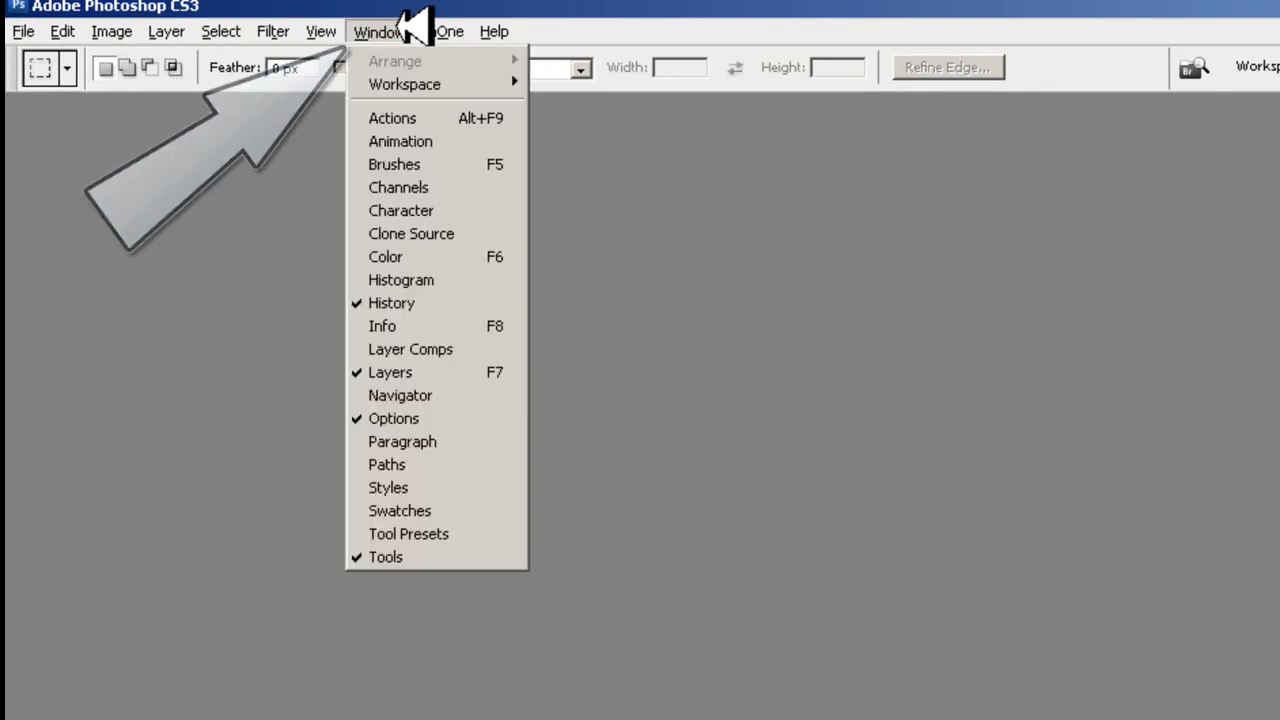
{"action": "left_click", "coordinate": [405, 116]}
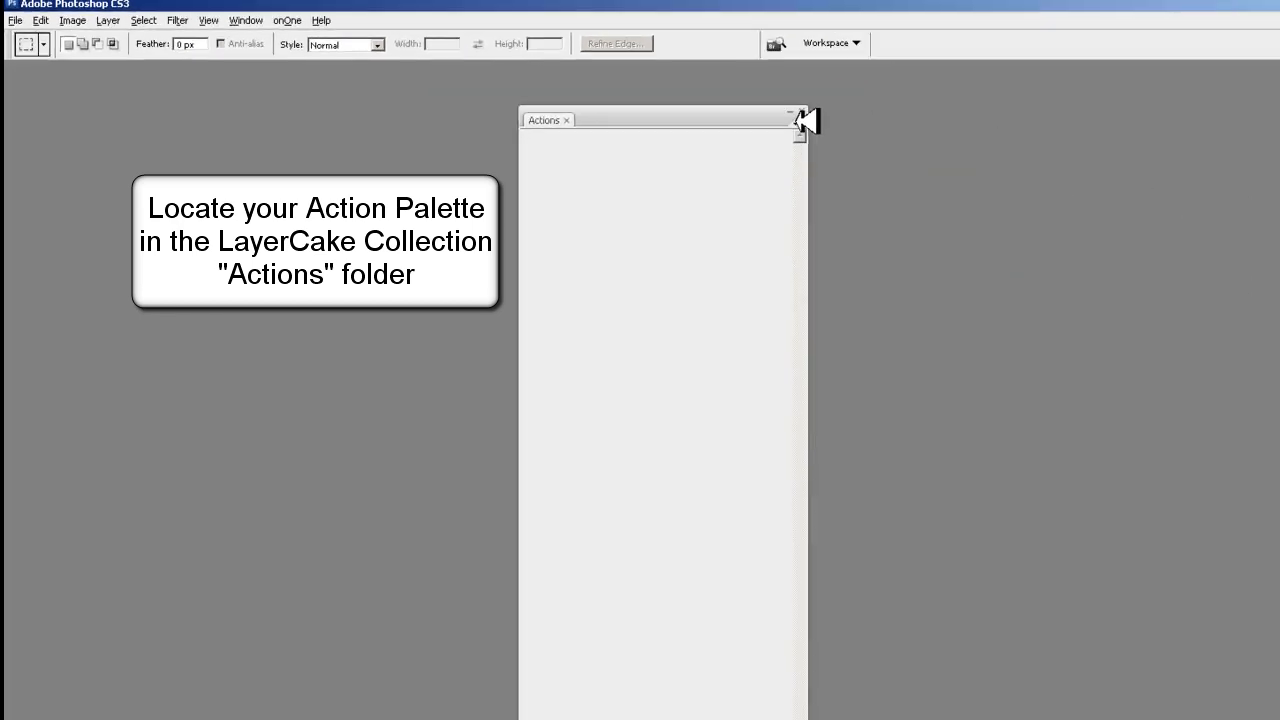
{"action": "left_click", "coordinate": [800, 118]}
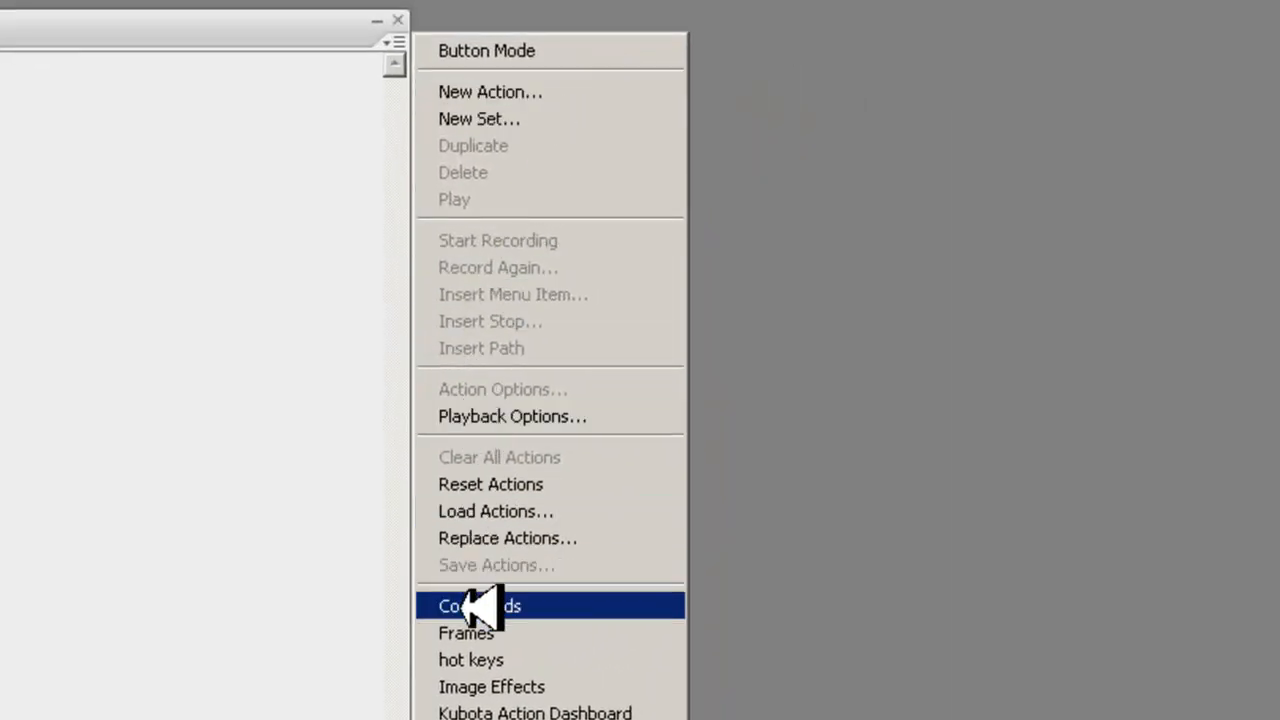
{"action": "left_click", "coordinate": [487, 519]}
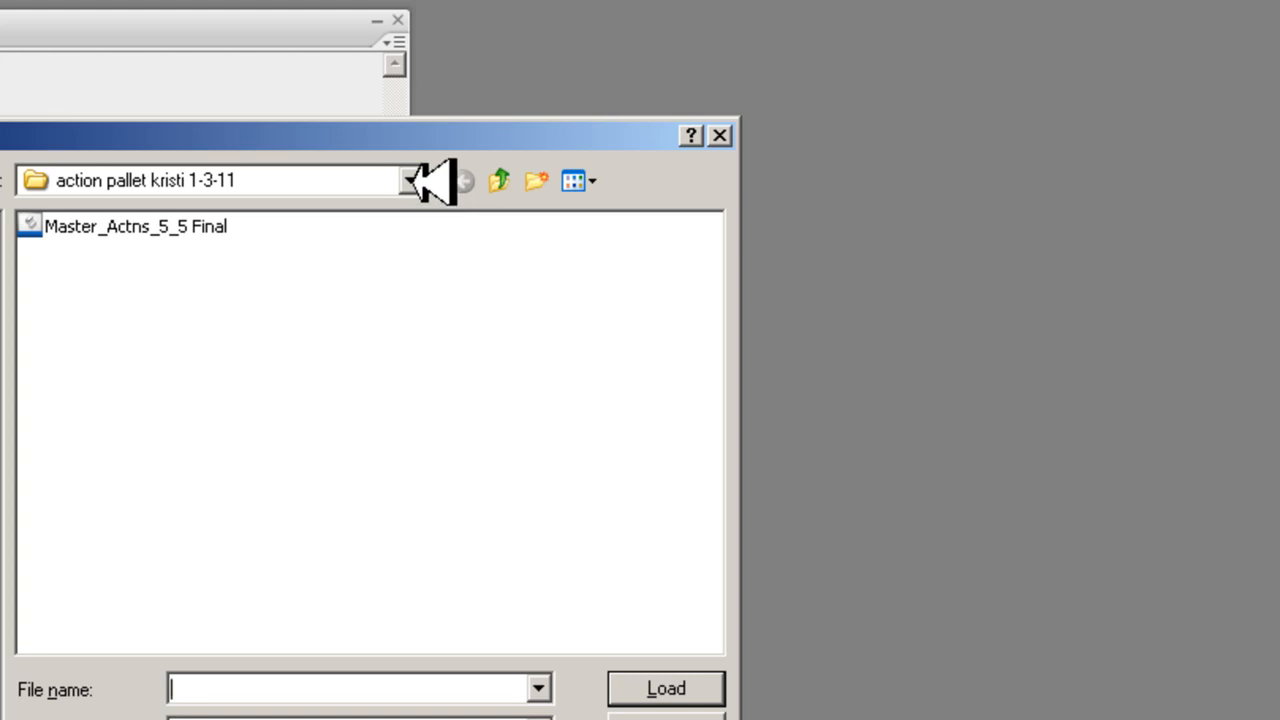
- Load Master_Actns_5_5 Final from the layerCake action set folder in LayerCake background collection on the layerCakes M (M:) drive
{"action": "left_click", "coordinate": [411, 181]}
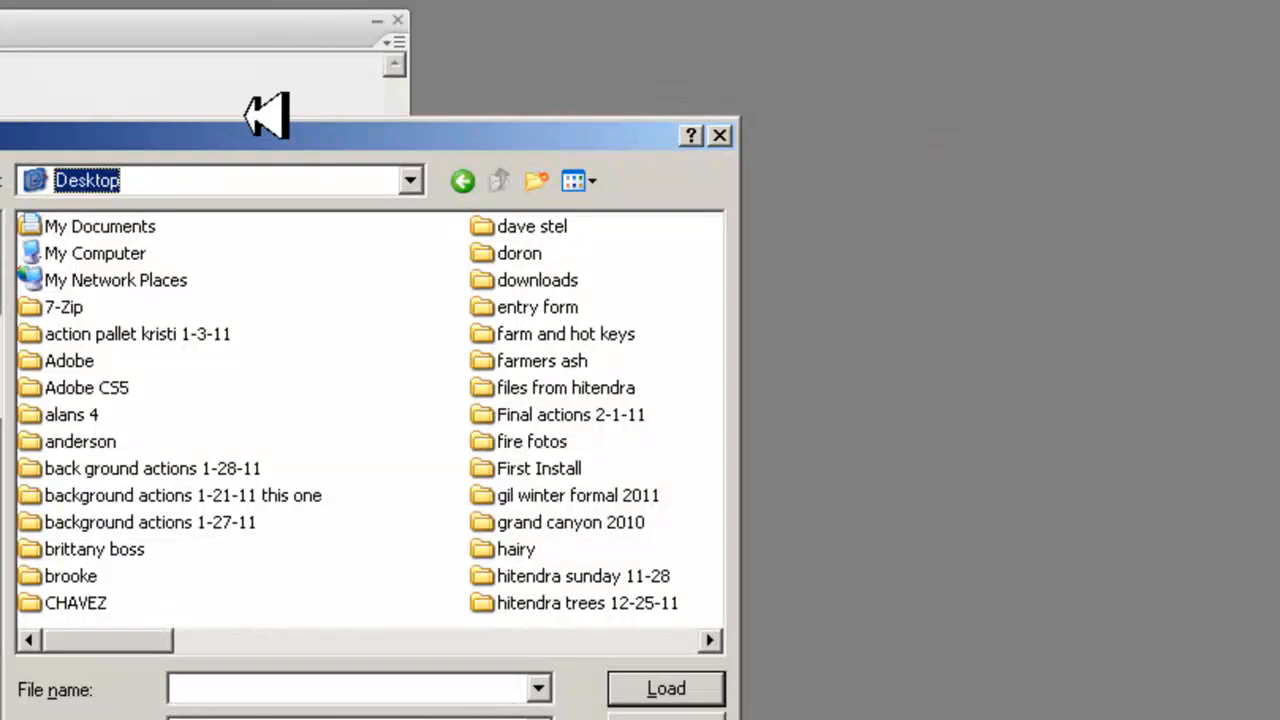
{"action": "double_click", "coordinate": [118, 250]}
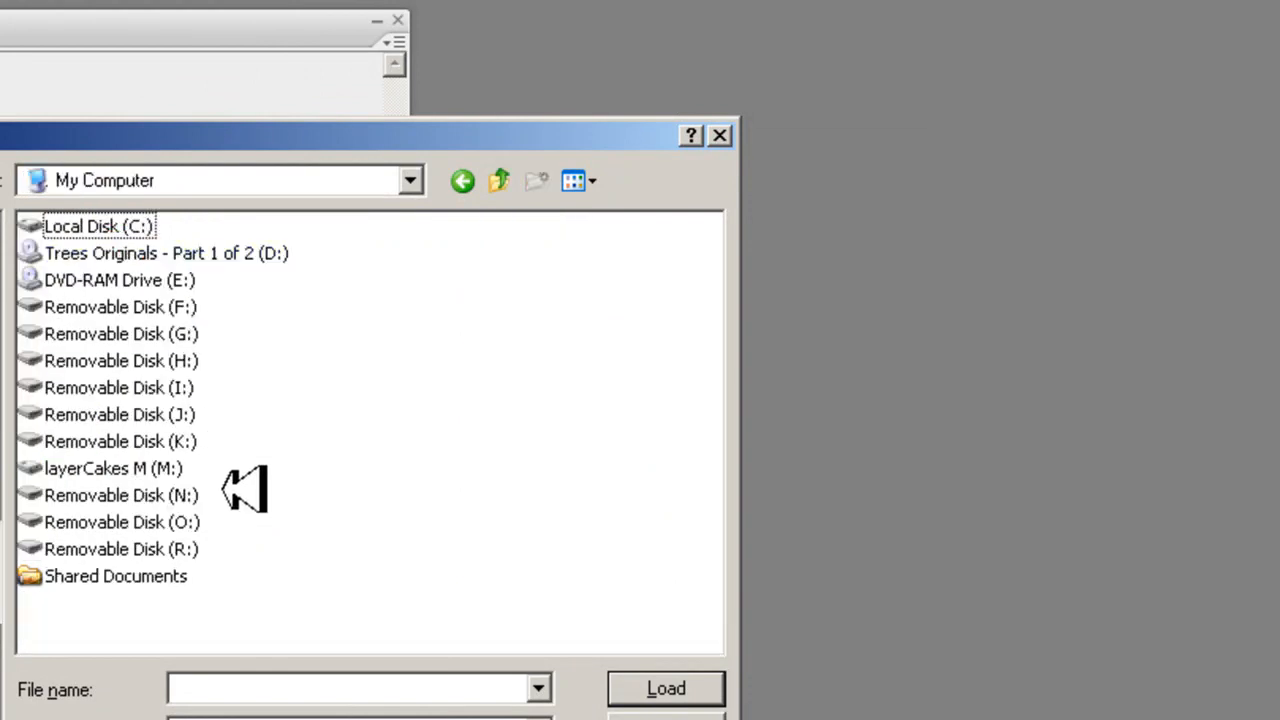
{"action": "left_click", "coordinate": [108, 466]}
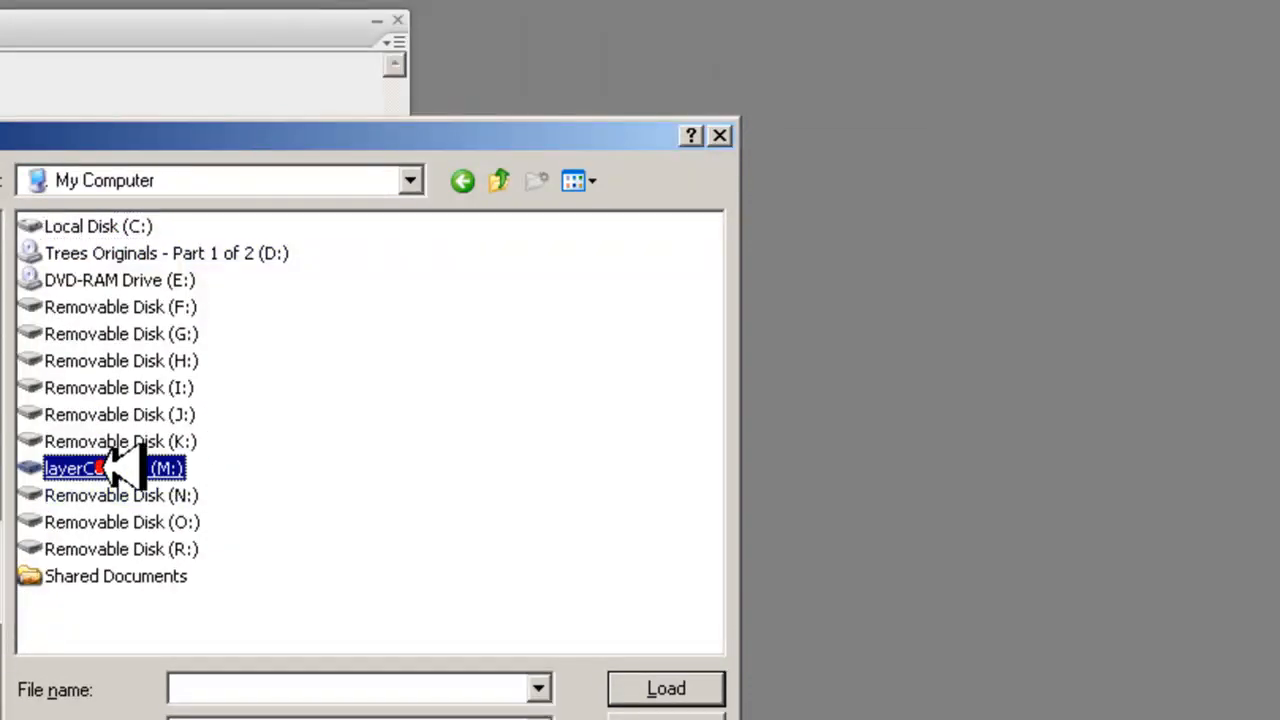
{"action": "double_click", "coordinate": [108, 466]}
{"action": "left_click", "coordinate": [178, 522]}
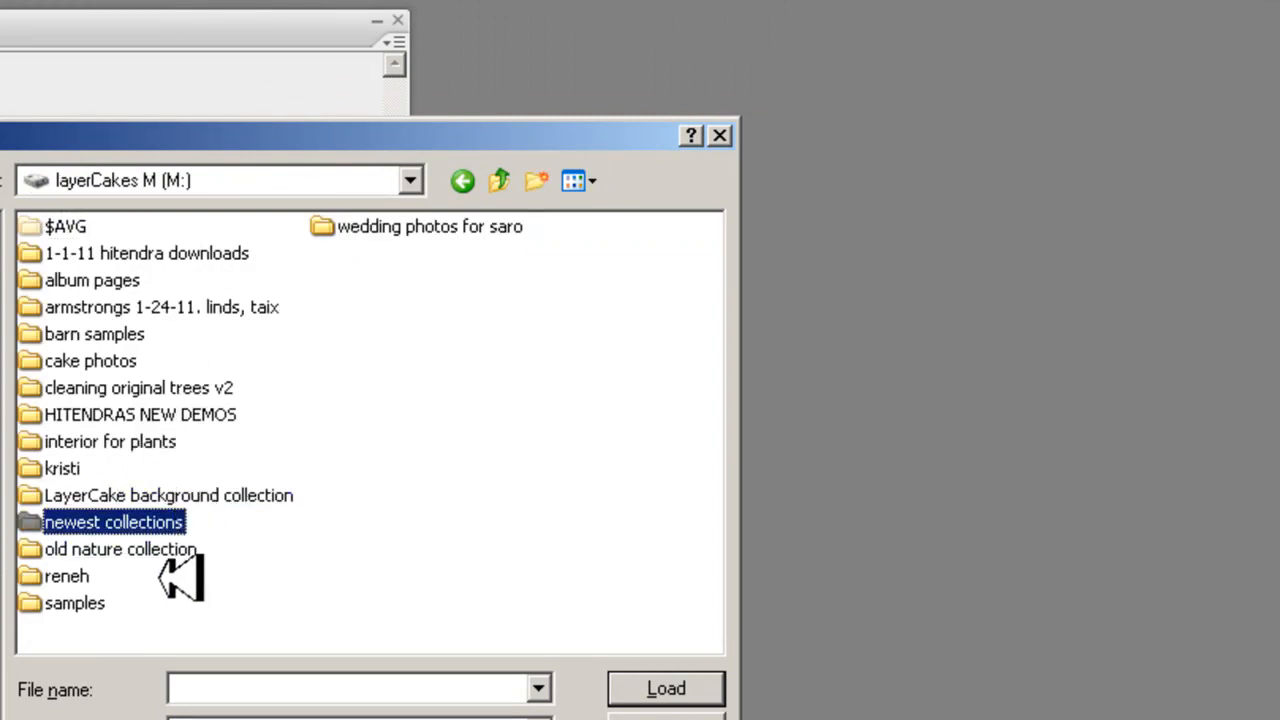
{"action": "left_click", "coordinate": [175, 488]}
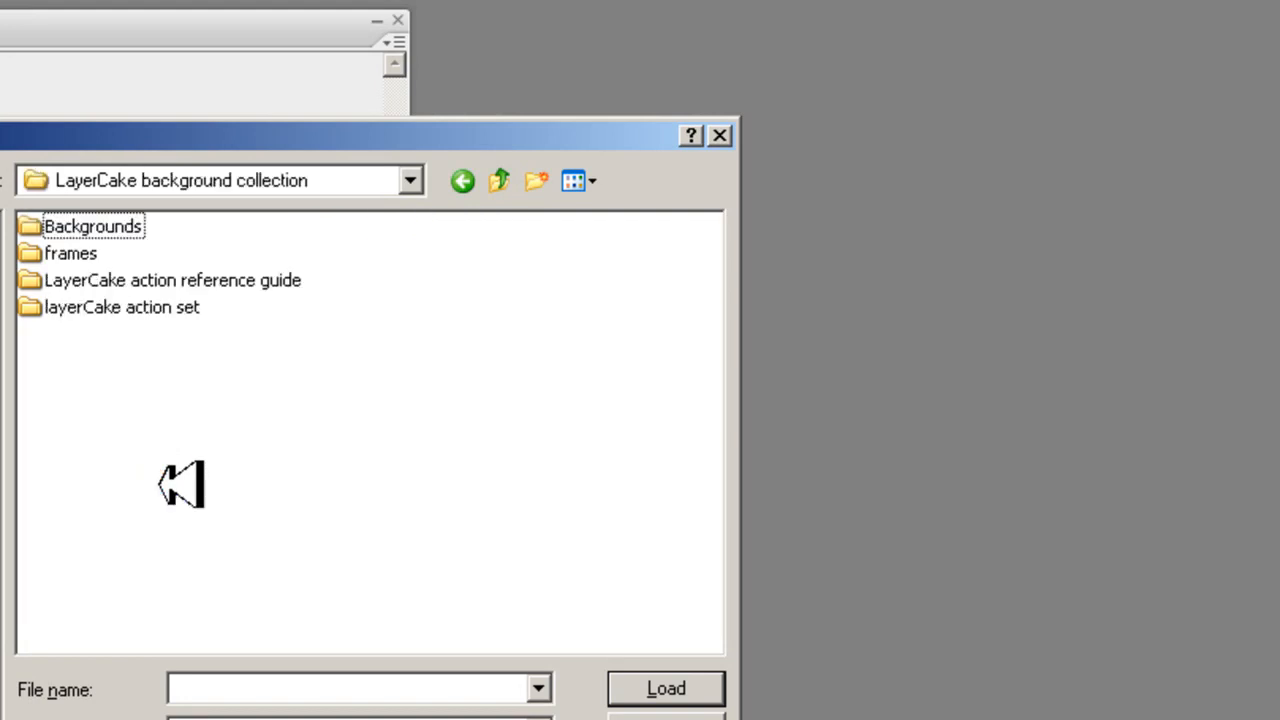
{"action": "left_click", "coordinate": [100, 306]}
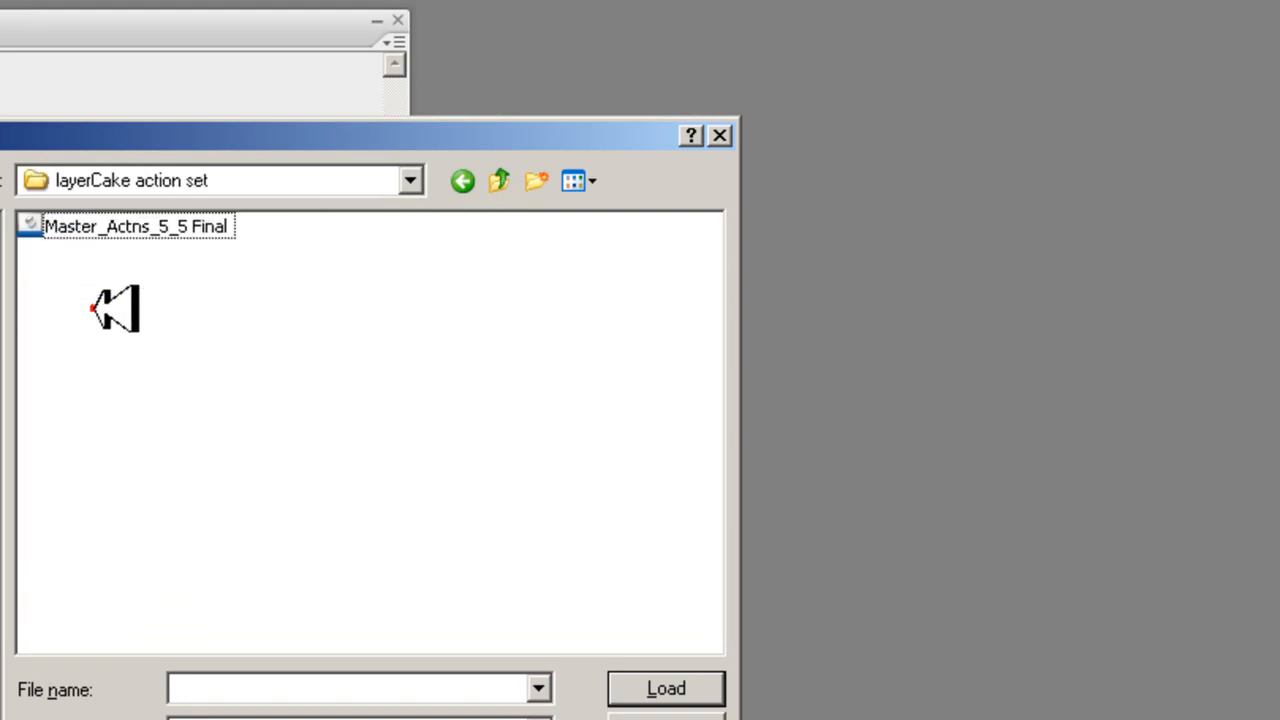
{"action": "left_click", "coordinate": [50, 226]}
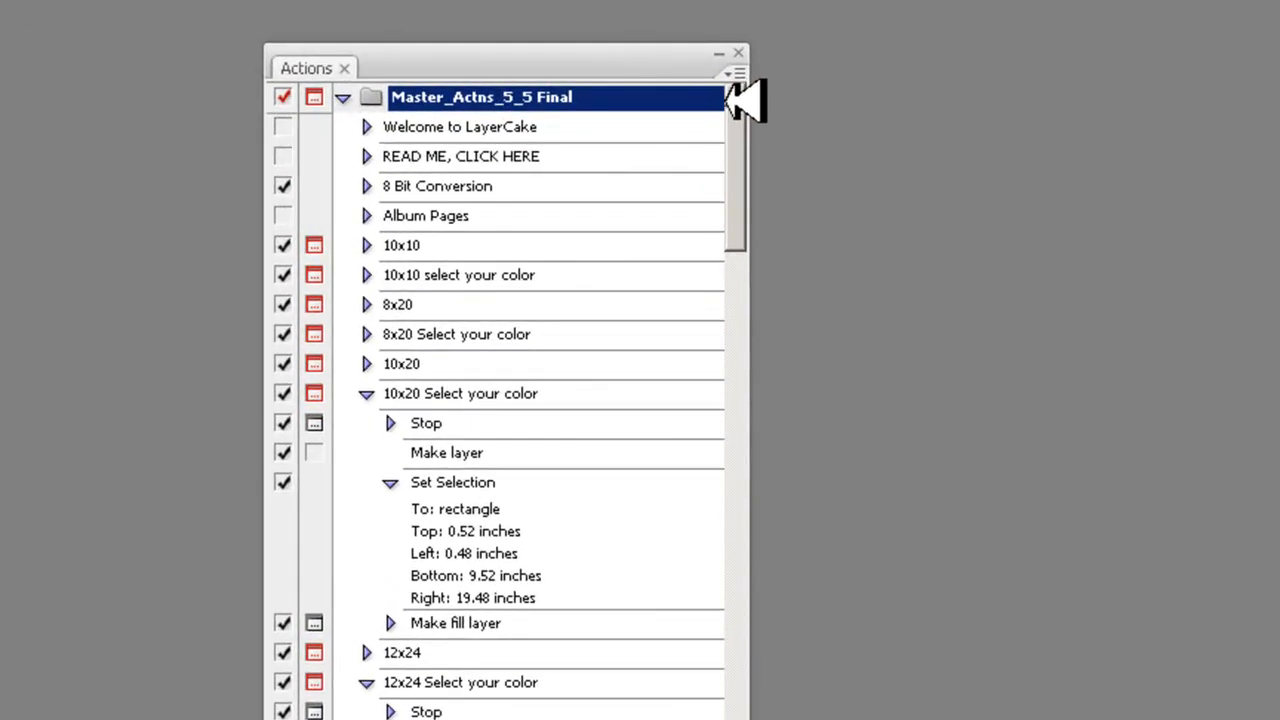
- Start saving the loaded Master_Actns_5_5 Final set and browse to the Adobe folder in Program Files (x86) on drive C
{"action": "left_click", "coordinate": [735, 73]}
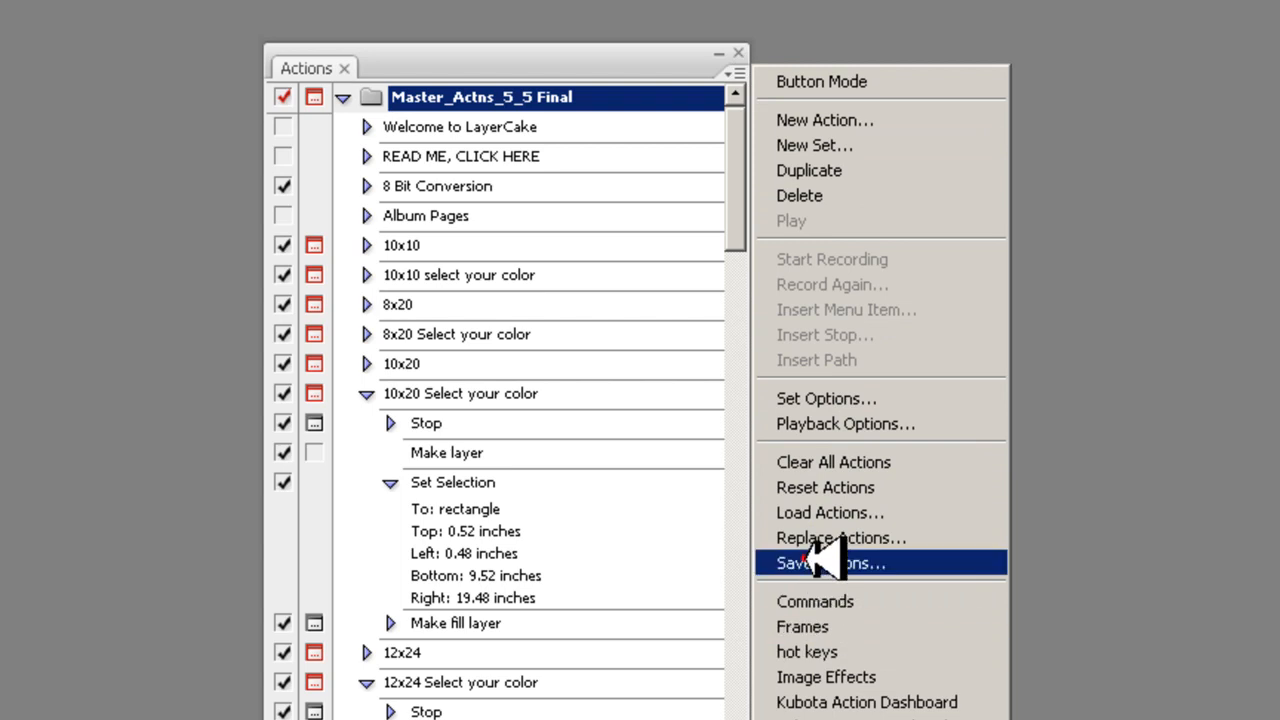
{"action": "left_click", "coordinate": [822, 560]}
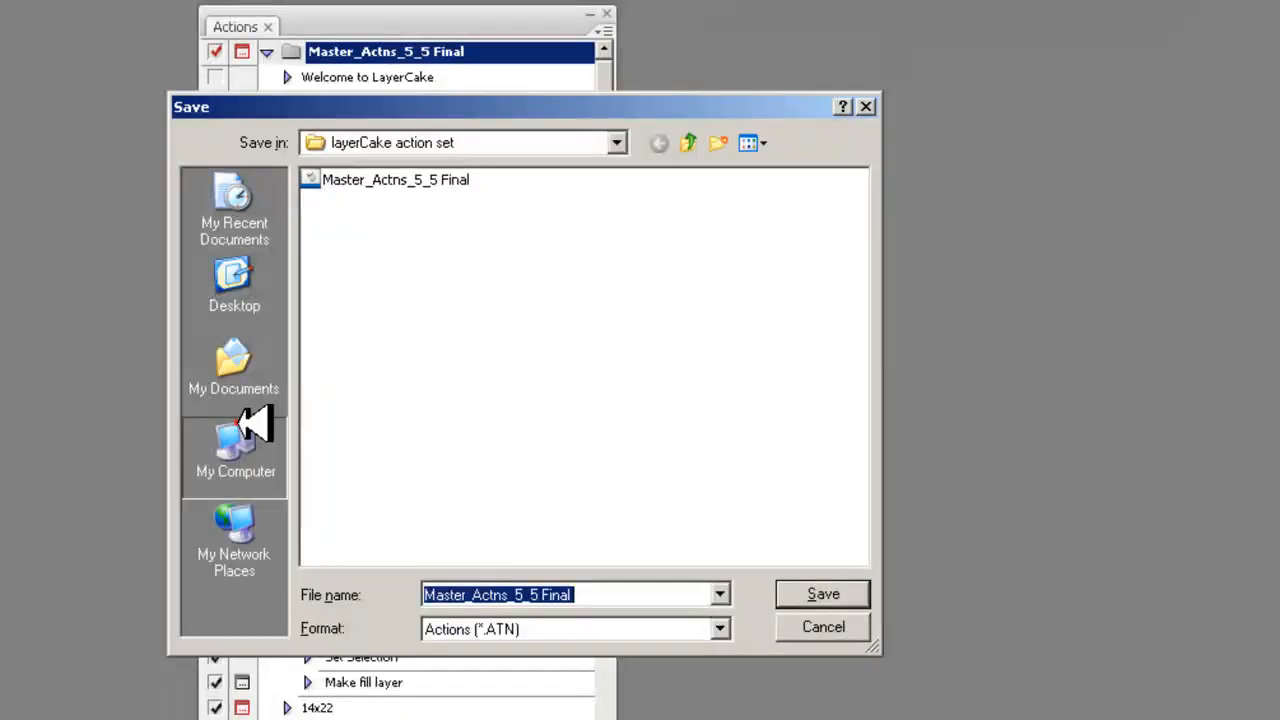
{"action": "left_click", "coordinate": [245, 425]}
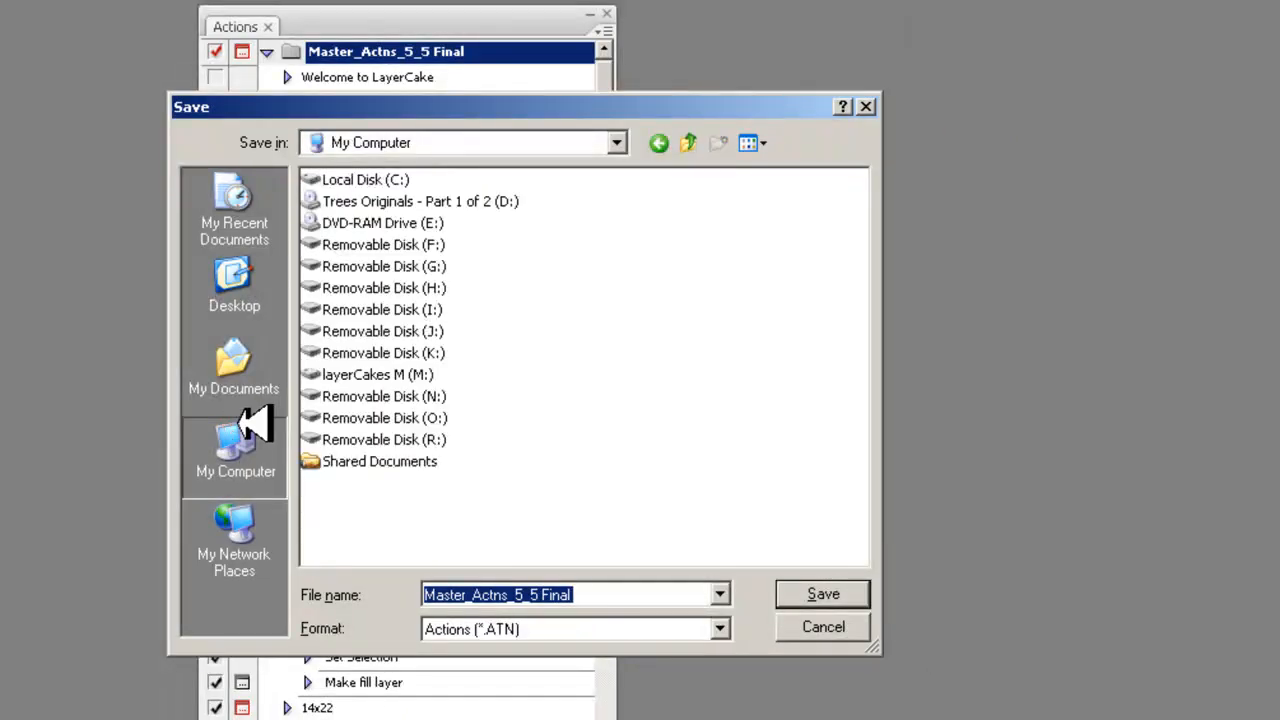
{"action": "double_click", "coordinate": [337, 177]}
{"action": "left_click", "coordinate": [365, 462]}
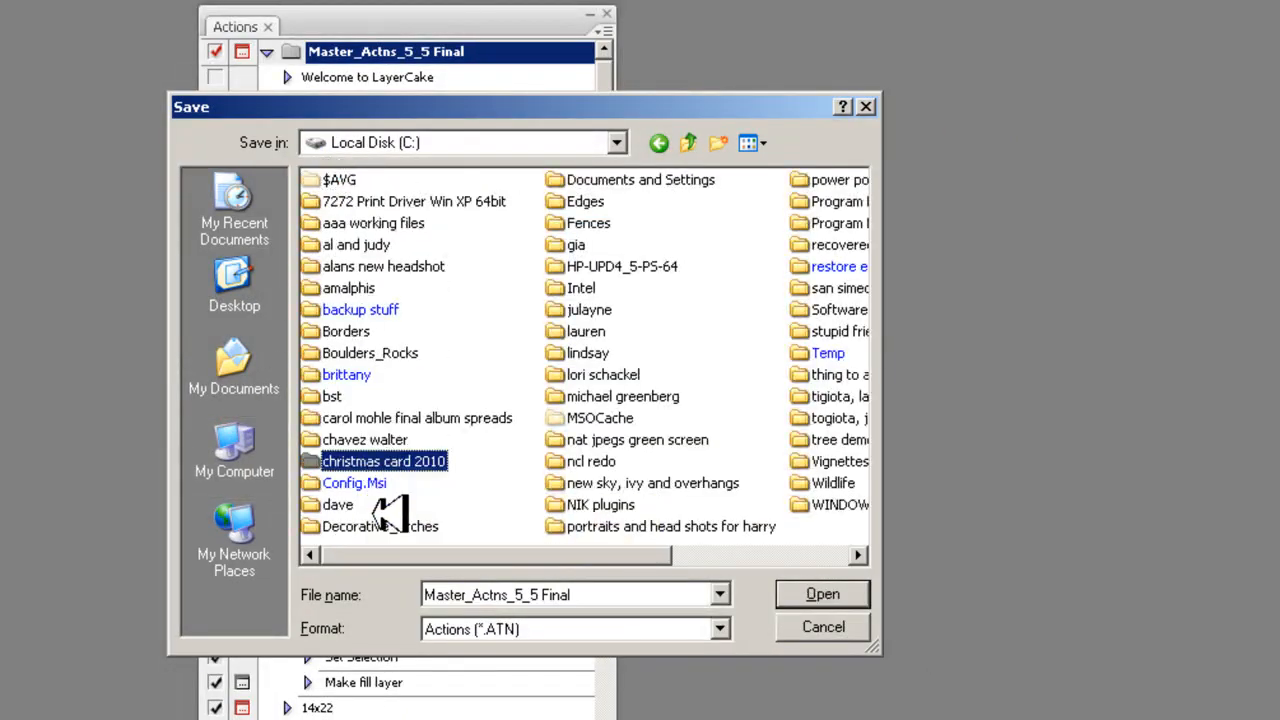
{"action": "left_click", "coordinate": [600, 396]}
{"action": "scroll", "coordinate": [583, 300], "scroll_direction": "down", "scroll_amount": 1}
{"action": "double_click", "coordinate": [582, 222]}
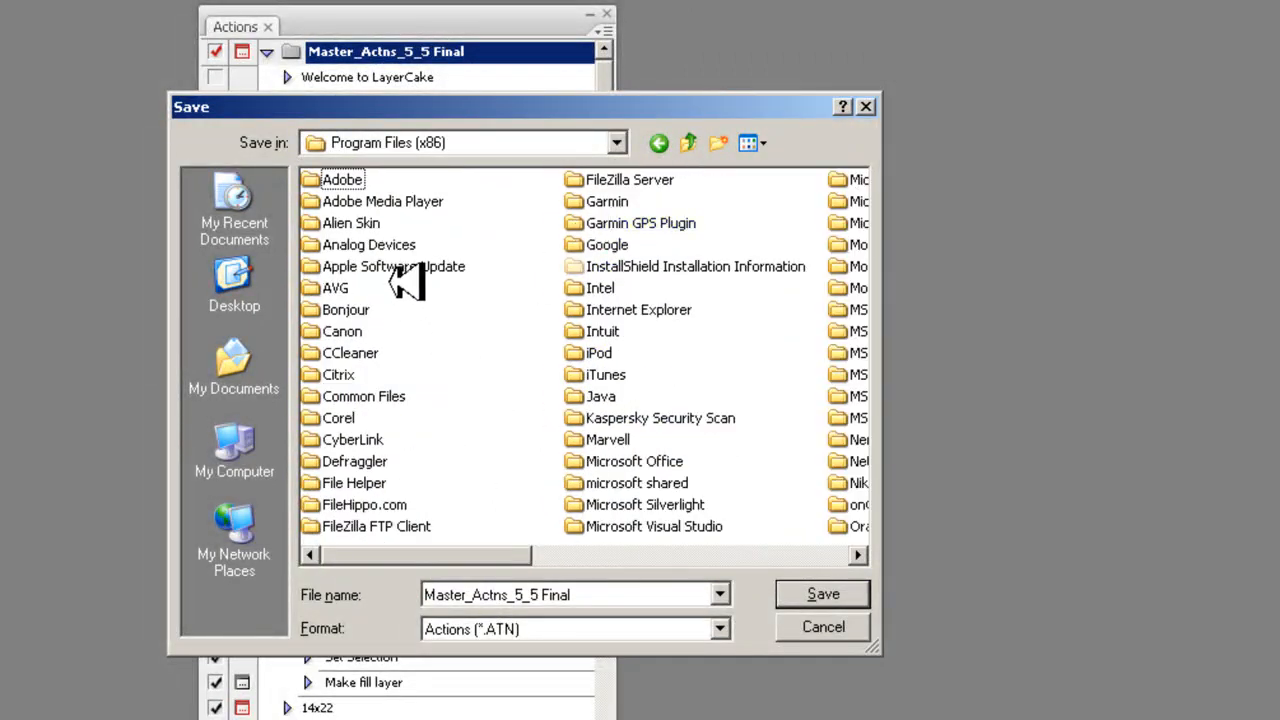
{"action": "double_click", "coordinate": [332, 182]}
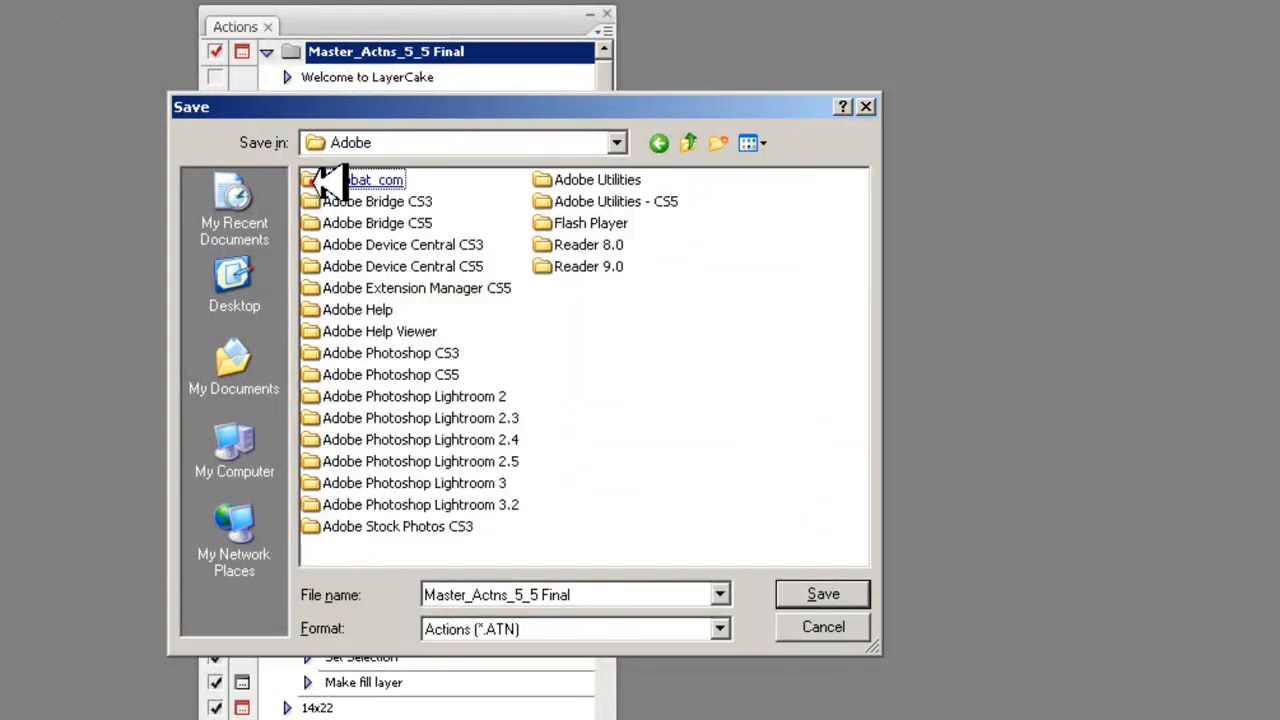
- Save the action set as Master_Actns_5_5 Final in the Adobe Photoshop CS3 Presets\Actions folder
{"action": "left_click", "coordinate": [440, 461]}
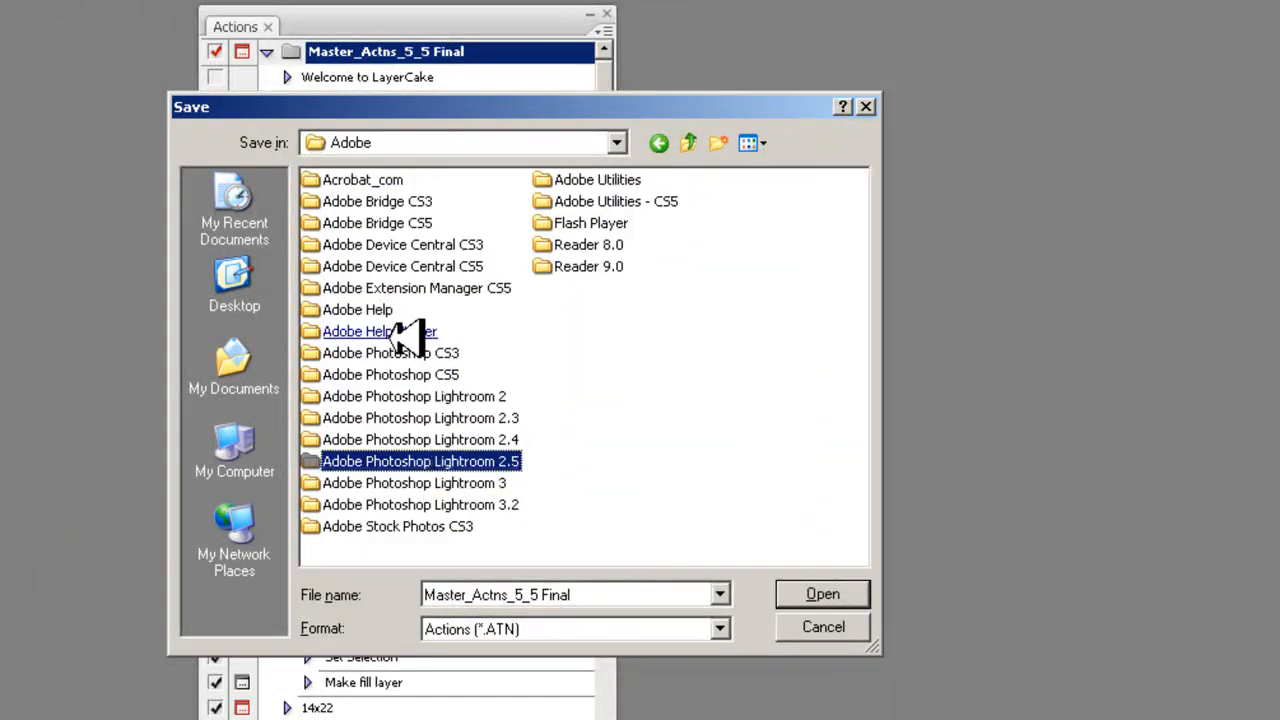
{"action": "left_click", "coordinate": [370, 286]}
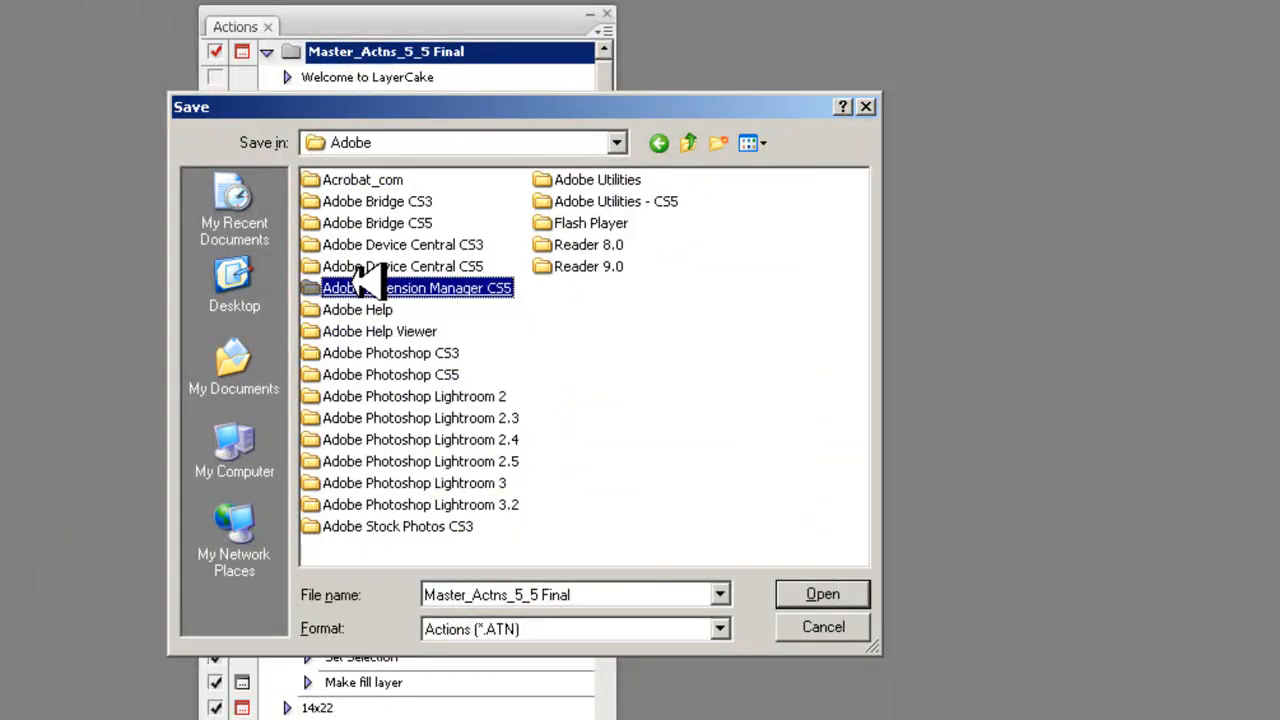
{"action": "left_click", "coordinate": [368, 376]}
{"action": "left_click", "coordinate": [360, 352]}
{"action": "double_click", "coordinate": [360, 353]}
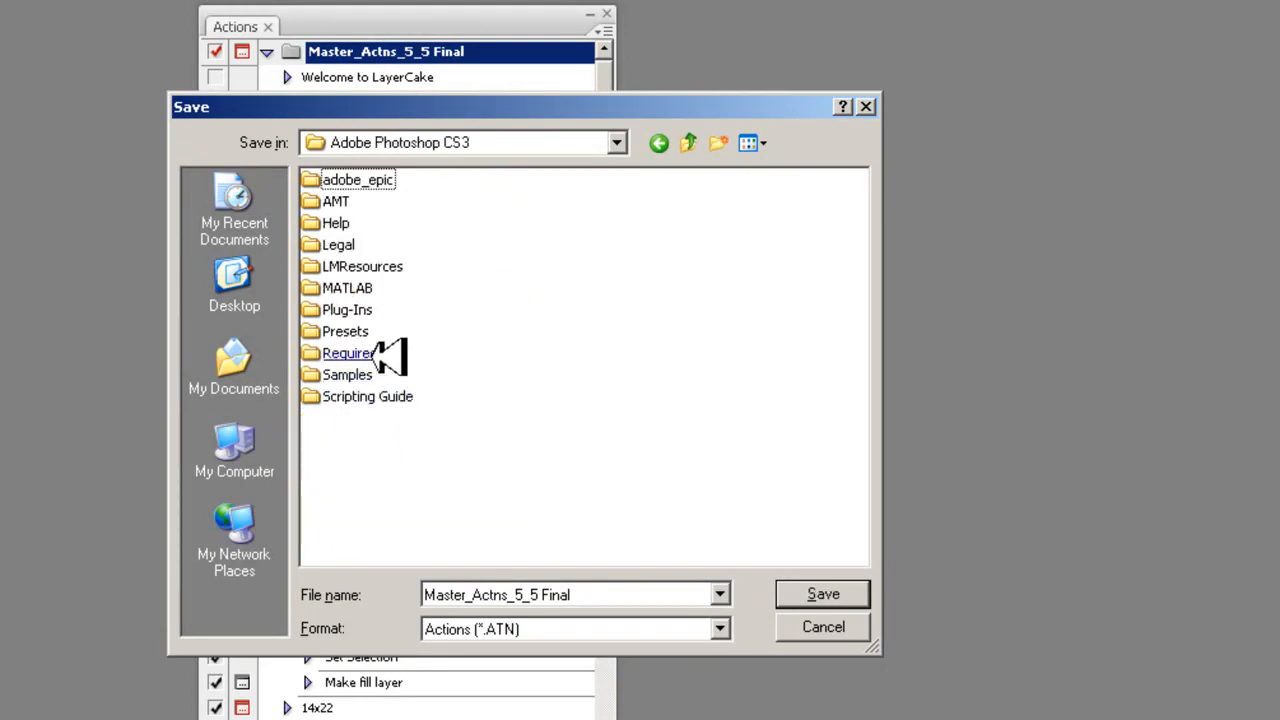
{"action": "double_click", "coordinate": [350, 330]}
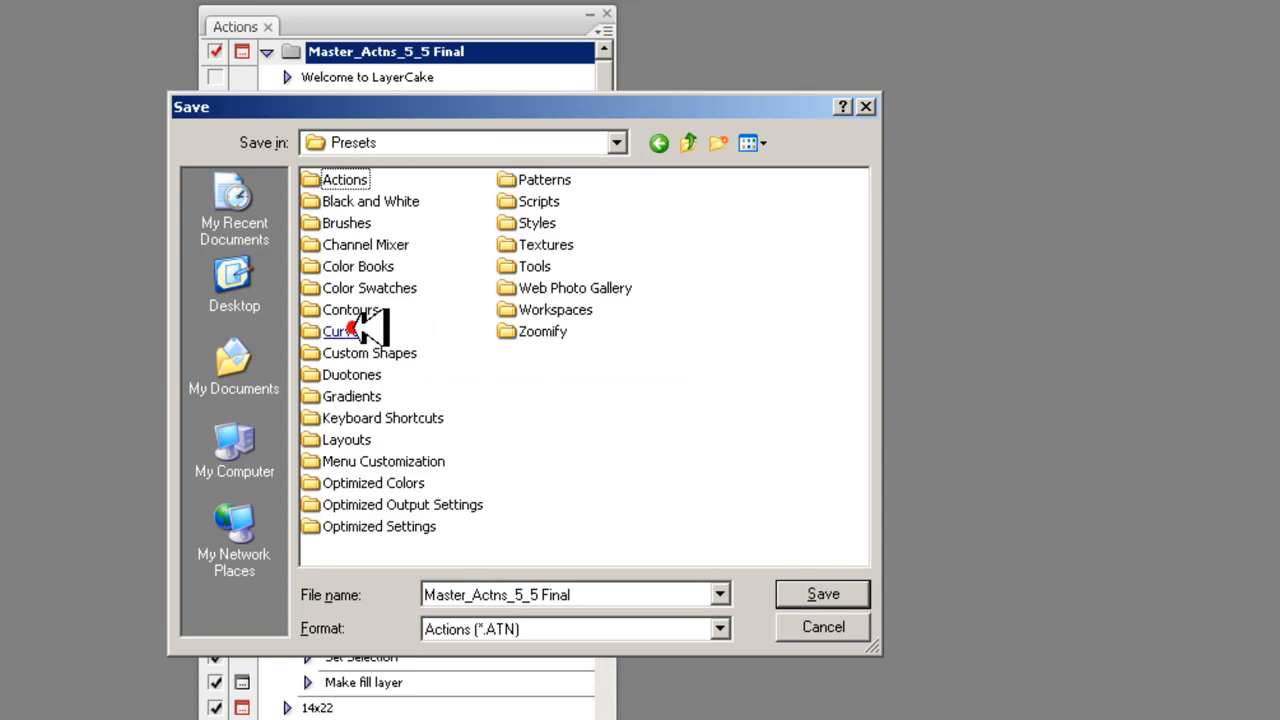
{"action": "double_click", "coordinate": [350, 180]}
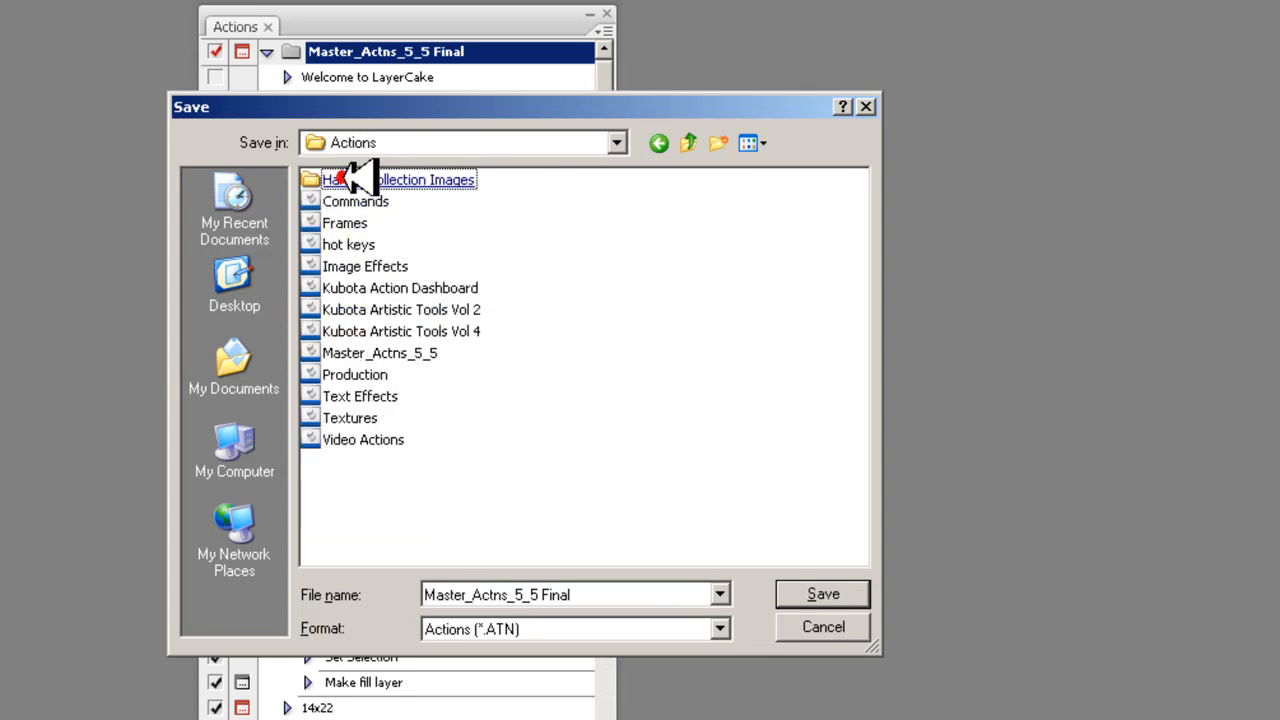
{"action": "left_click", "coordinate": [741, 512]}
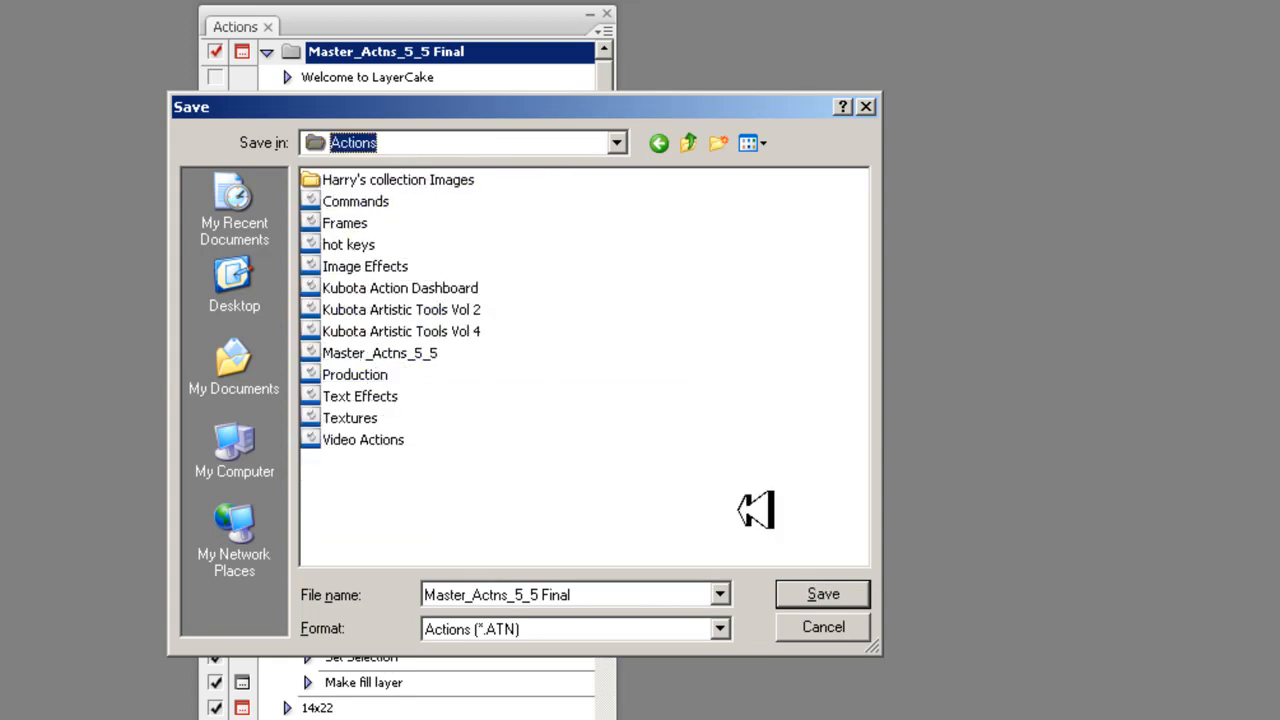
{"action": "left_click", "coordinate": [810, 593]}
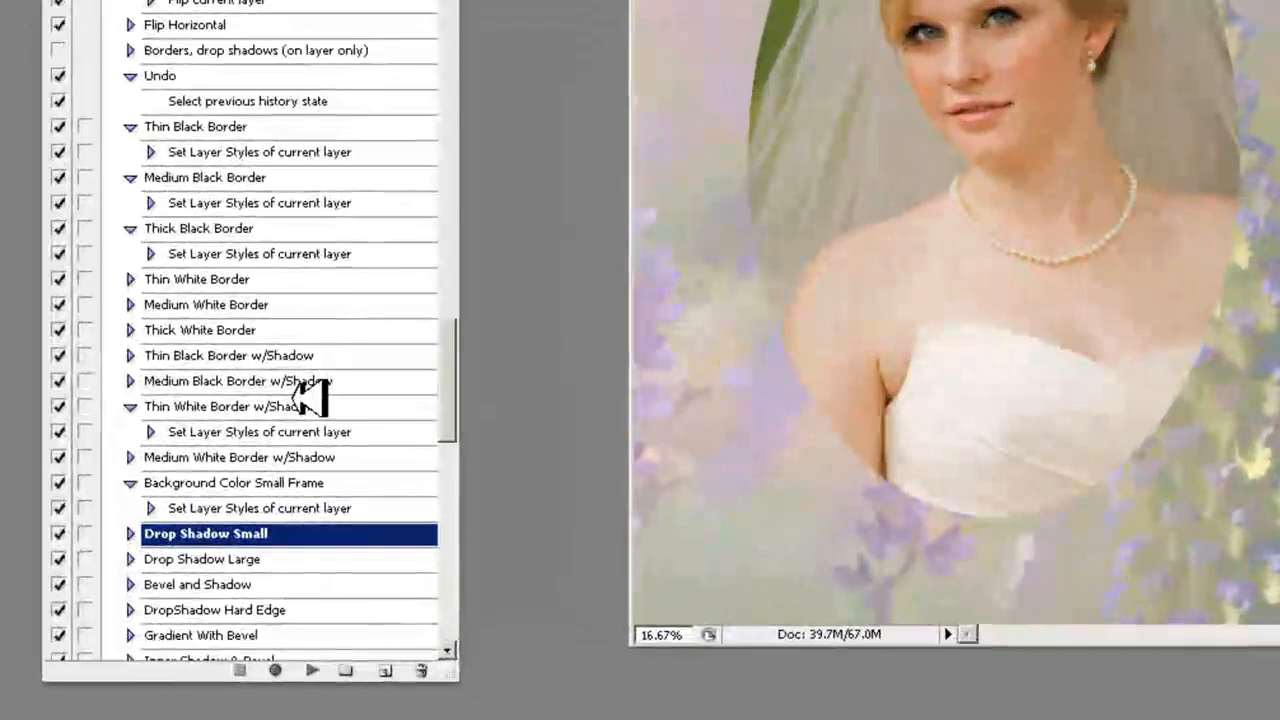
- Play the Drop Shadow Small action on the oval portrait layer
{"action": "left_click", "coordinate": [389, 472]}
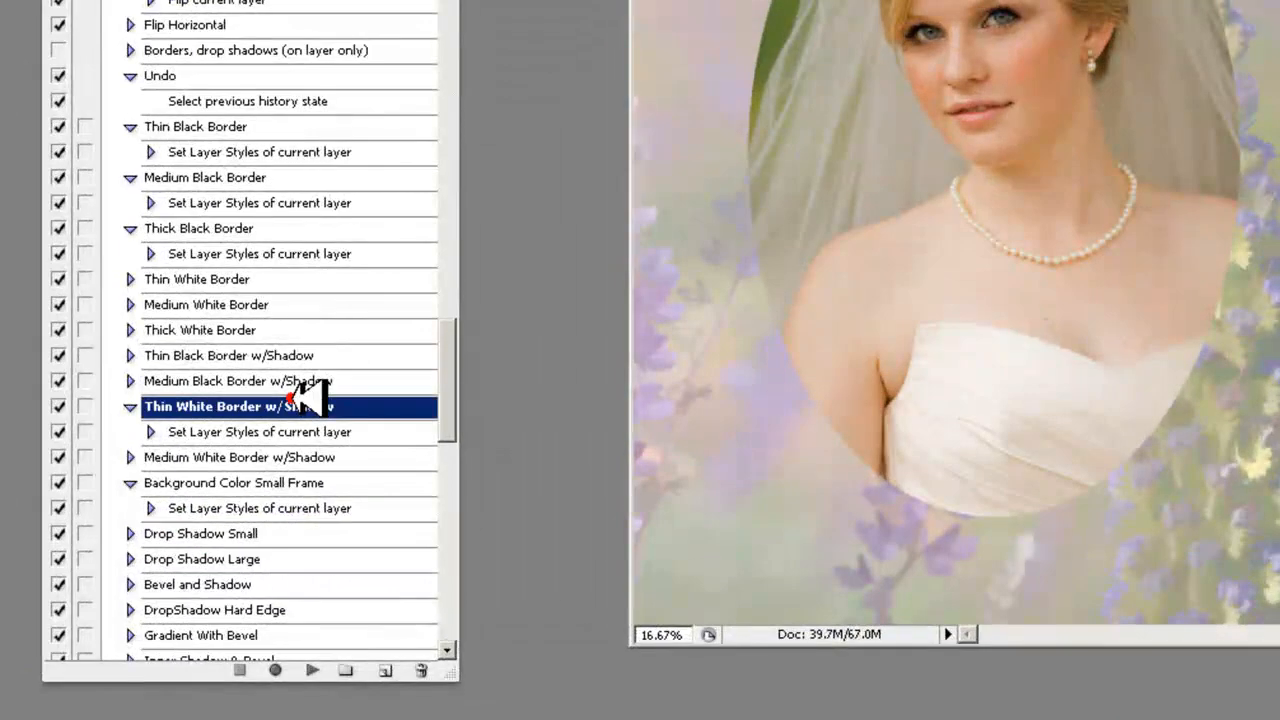
{"action": "left_click", "coordinate": [222, 527]}
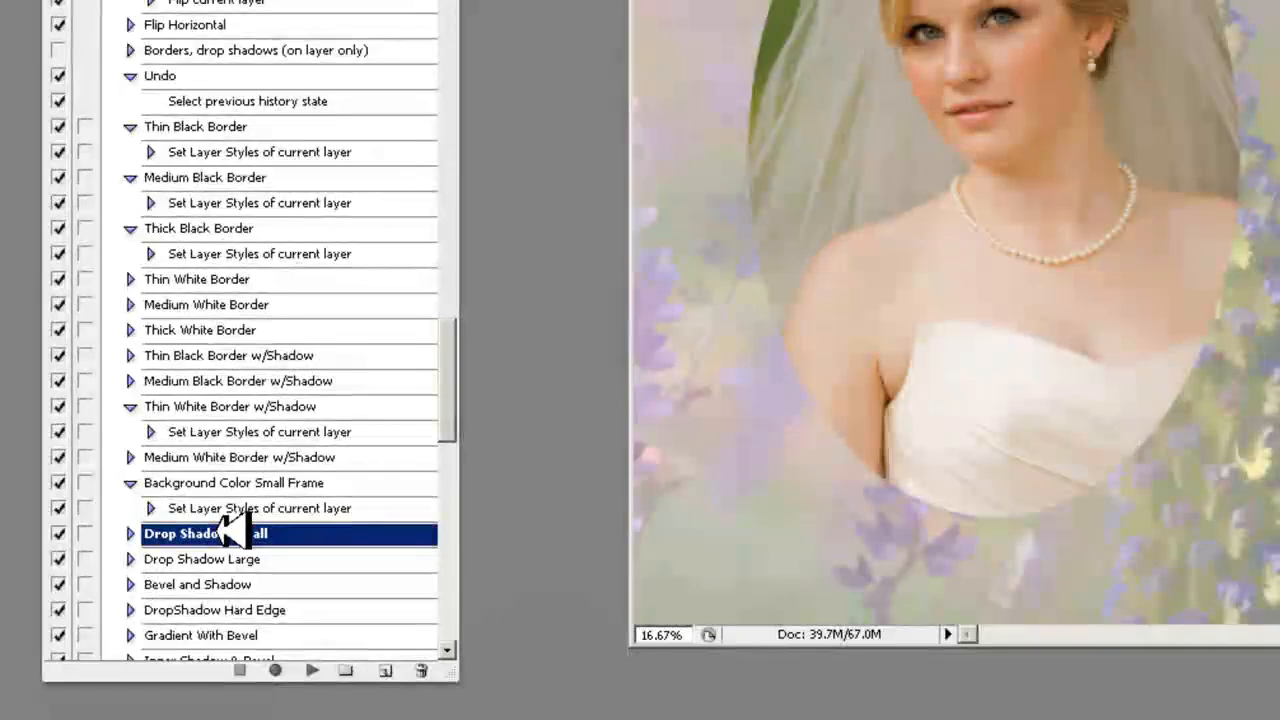
{"action": "left_click", "coordinate": [330, 665]}
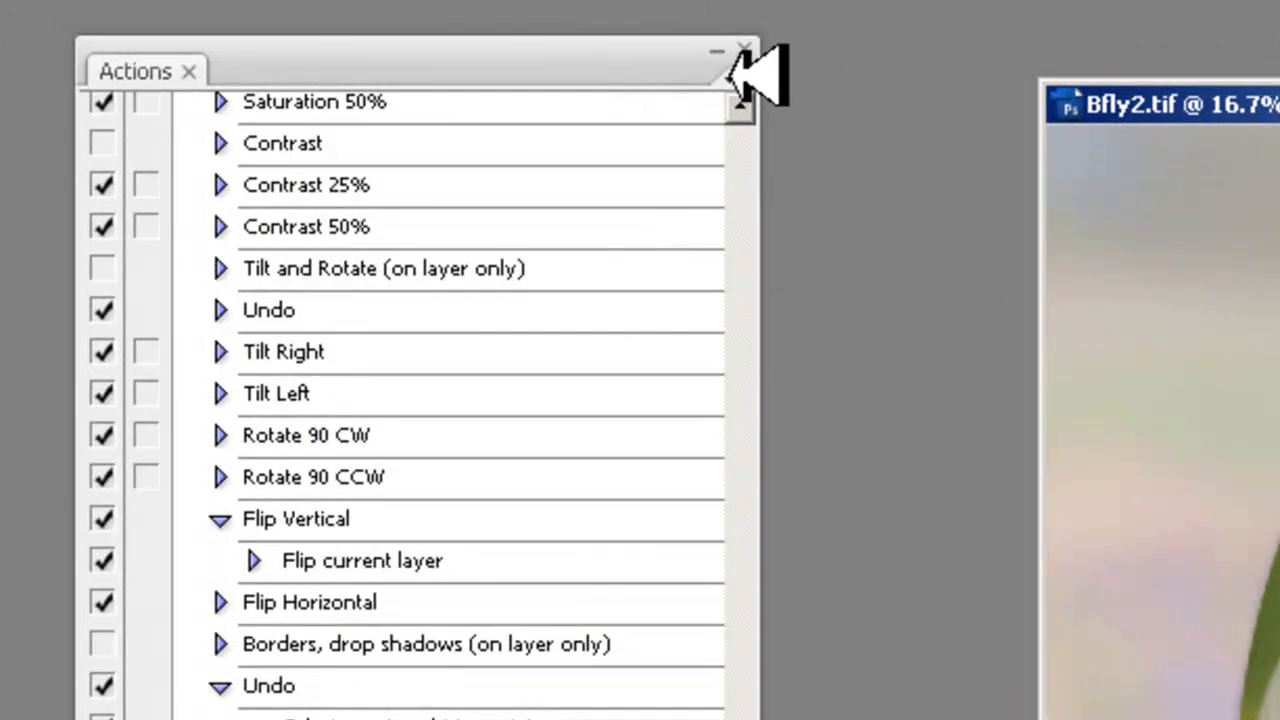
- Switch the Actions palette to Button Mode
{"action": "left_click", "coordinate": [745, 77]}
{"action": "left_click", "coordinate": [815, 90]}
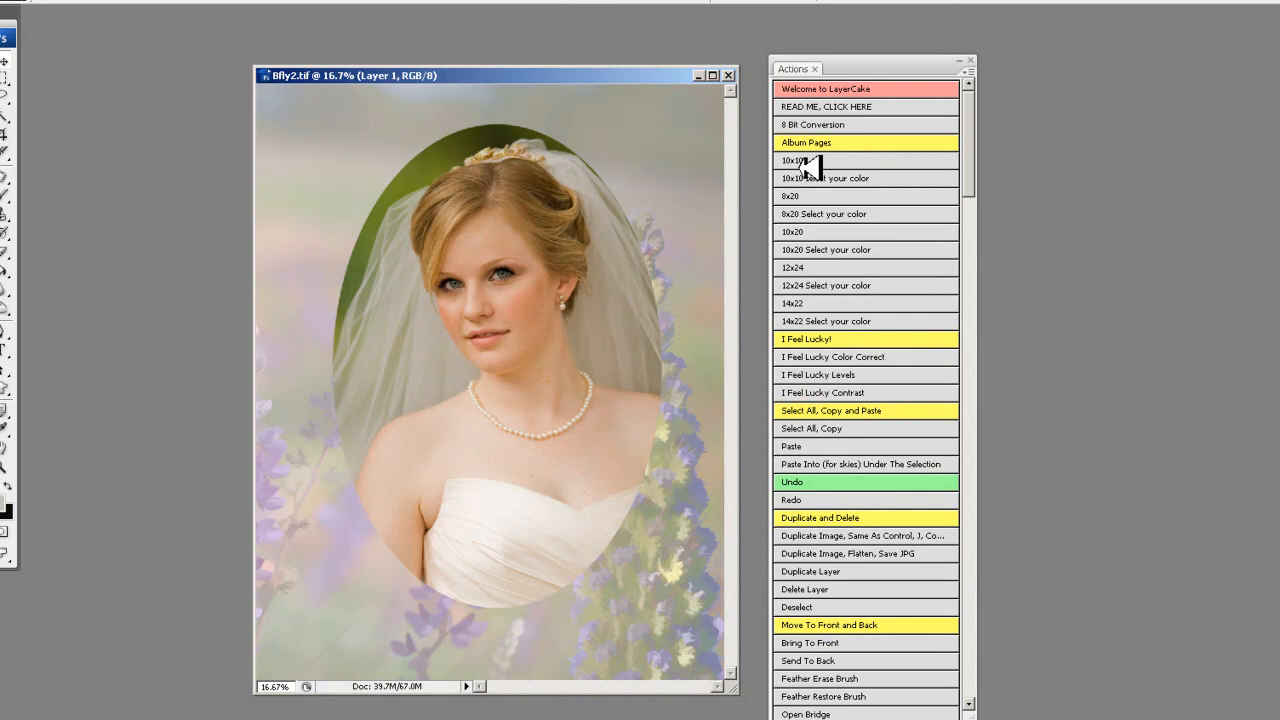
- Apply in turn Thin Black Border w/Shadow, Thin White Border w/Shadow, a heavier black border, Bevel and Shadow, and DropShadow Hard Edge to the oval portrait
{"action": "scroll", "coordinate": [800, 300], "scroll_direction": "down", "scroll_amount": 20}
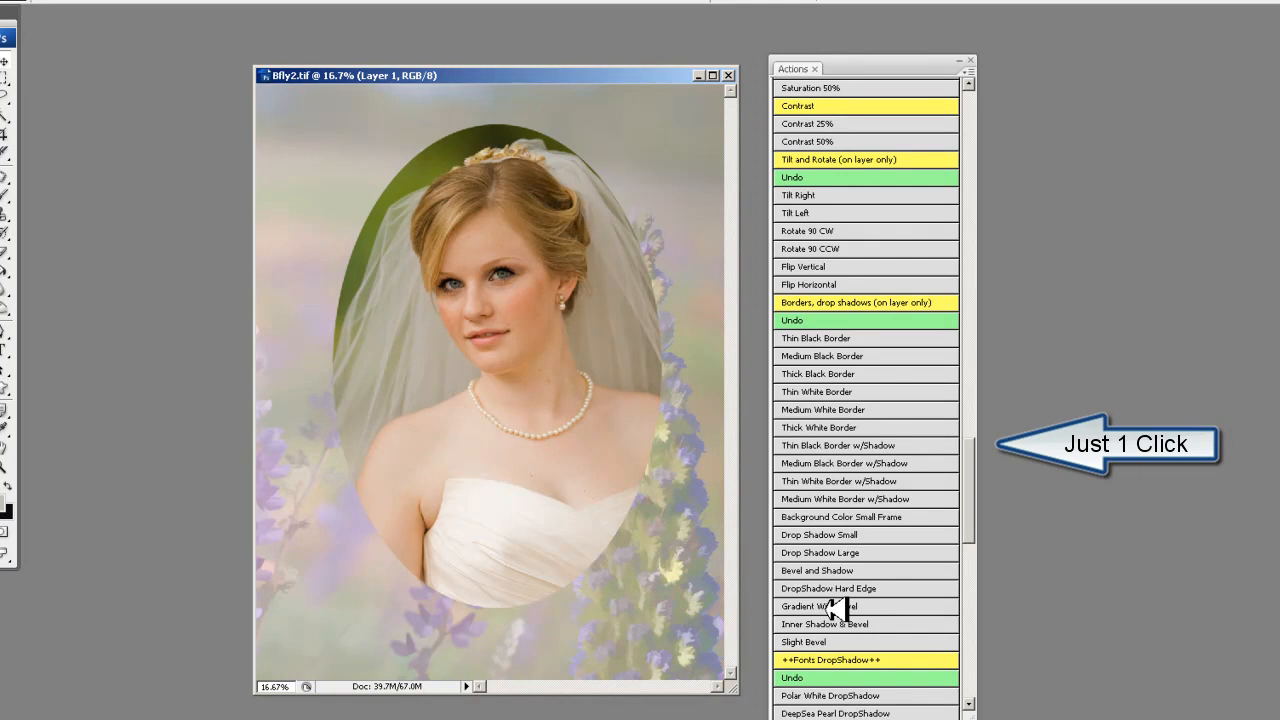
{"action": "left_click", "coordinate": [833, 447]}
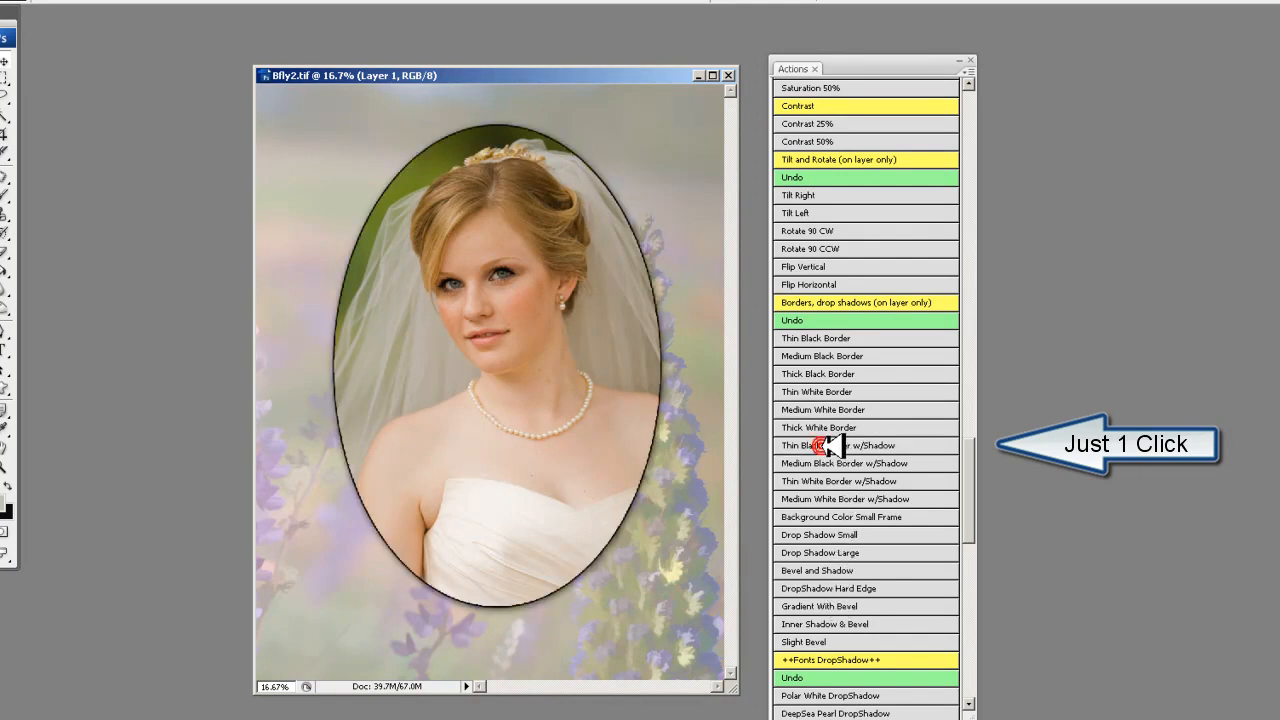
{"action": "left_click", "coordinate": [826, 481]}
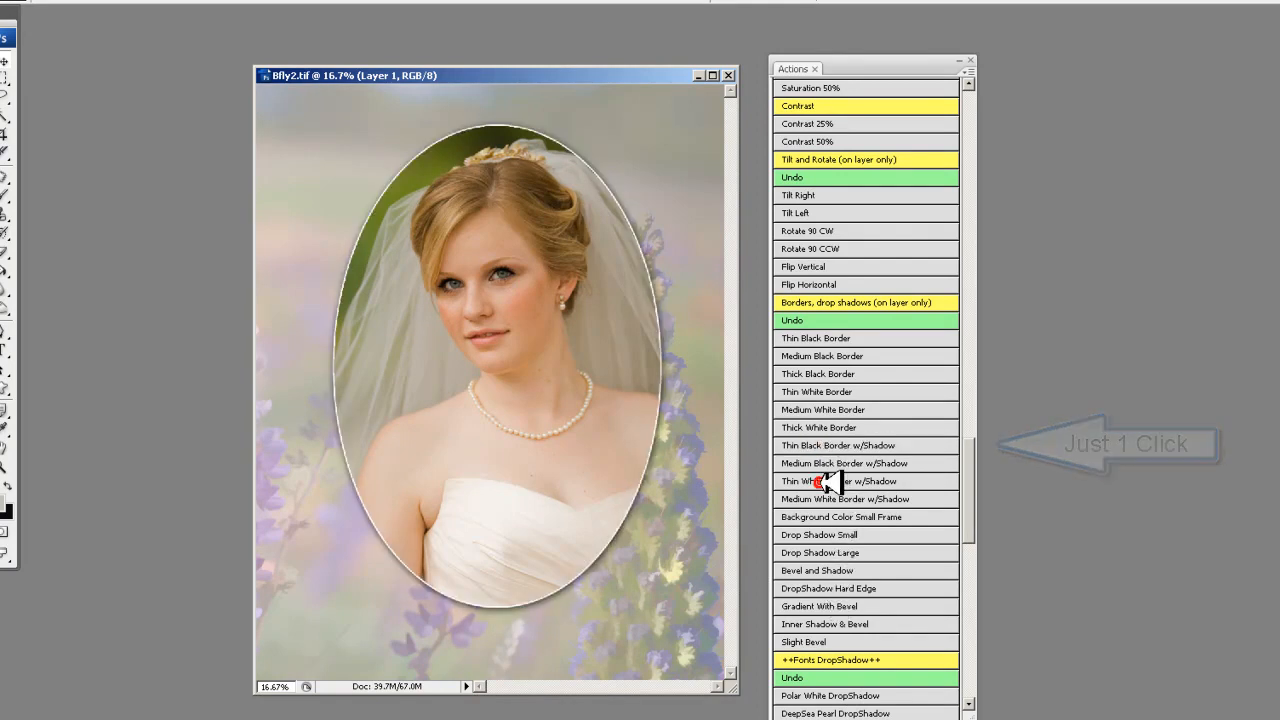
{"action": "left_click", "coordinate": [822, 410]}
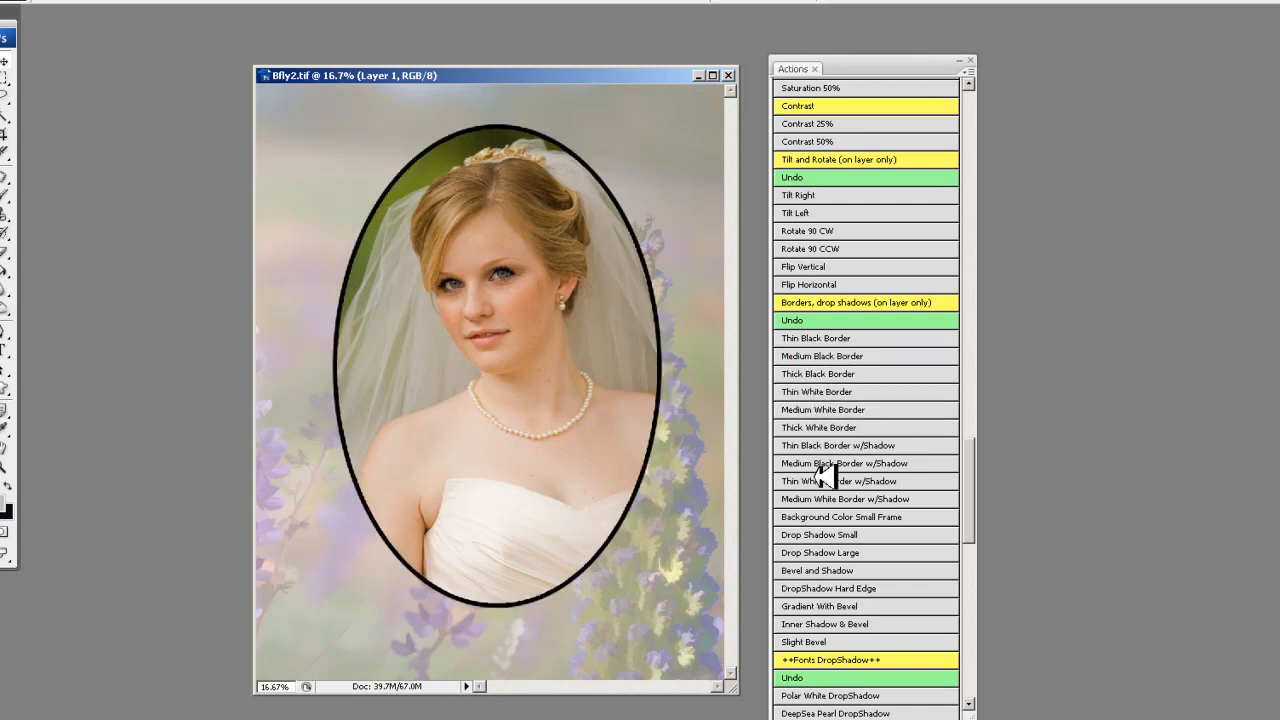
{"action": "left_click", "coordinate": [818, 571]}
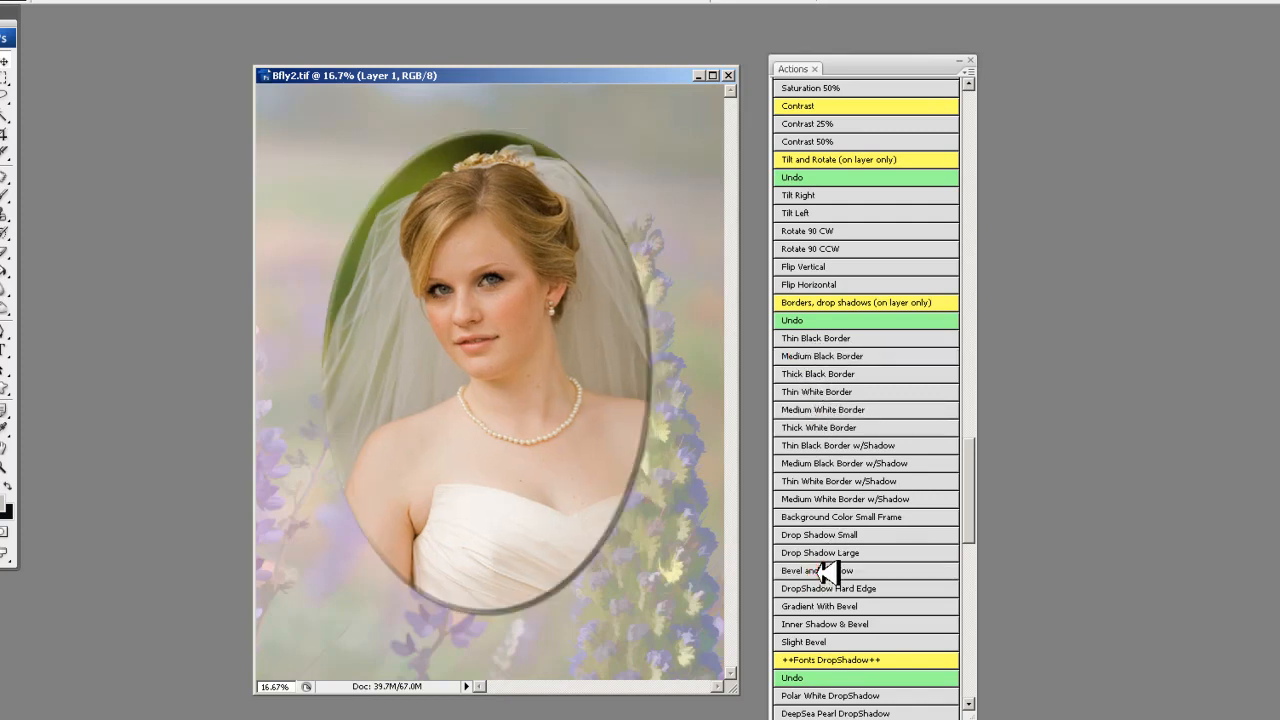
{"action": "left_click", "coordinate": [819, 590]}
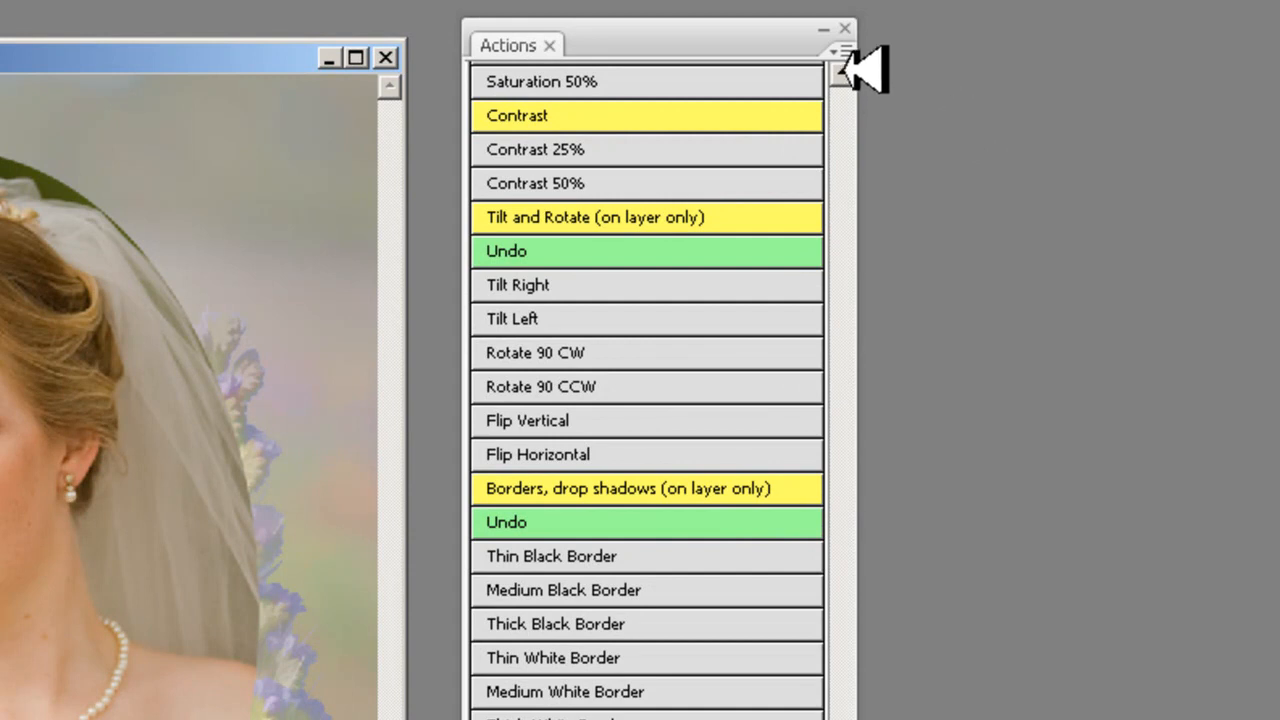
- Switch the Actions palette out of Button Mode and back into it
{"action": "left_click", "coordinate": [838, 47]}
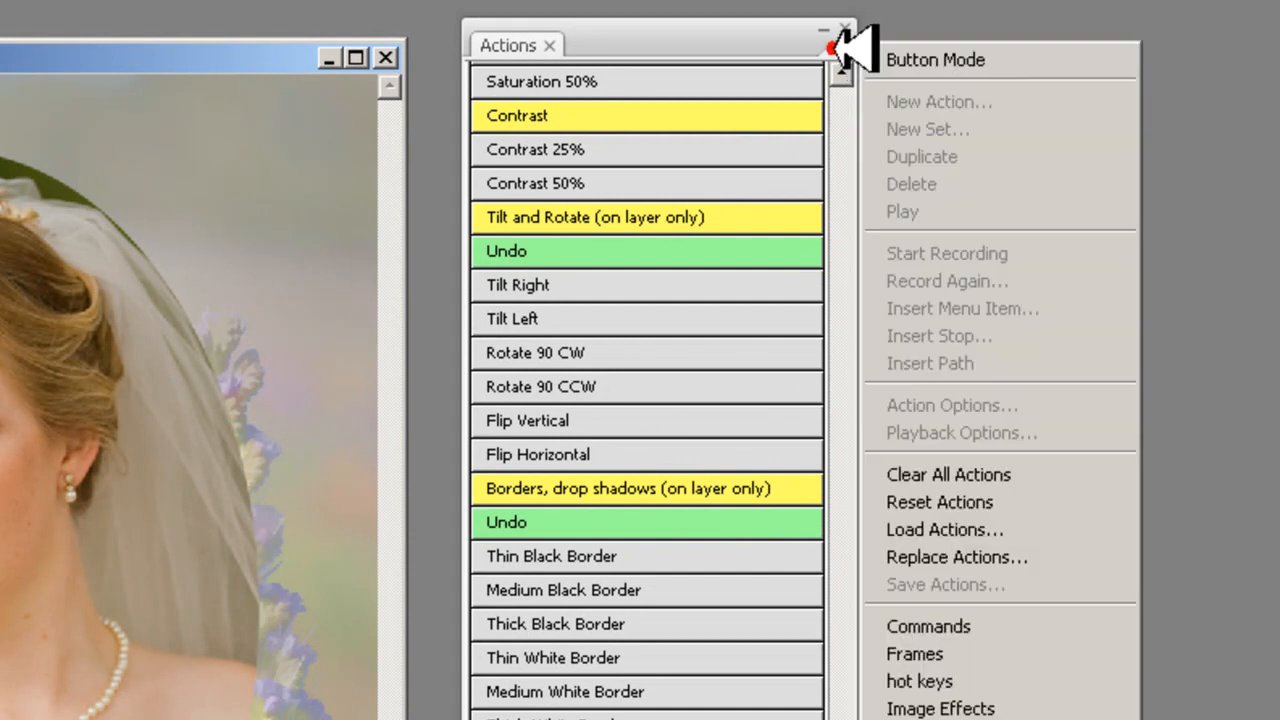
{"action": "left_click", "coordinate": [943, 55]}
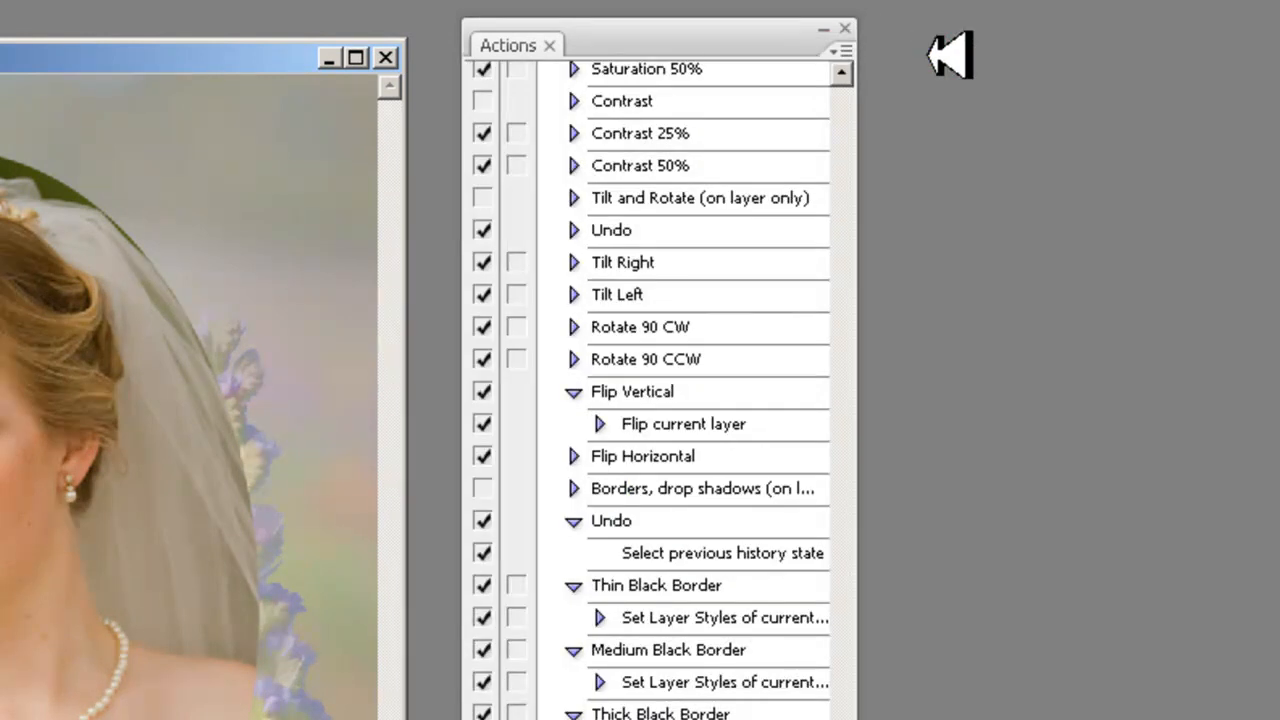
{"action": "left_click", "coordinate": [838, 50]}
{"action": "left_click", "coordinate": [918, 60]}
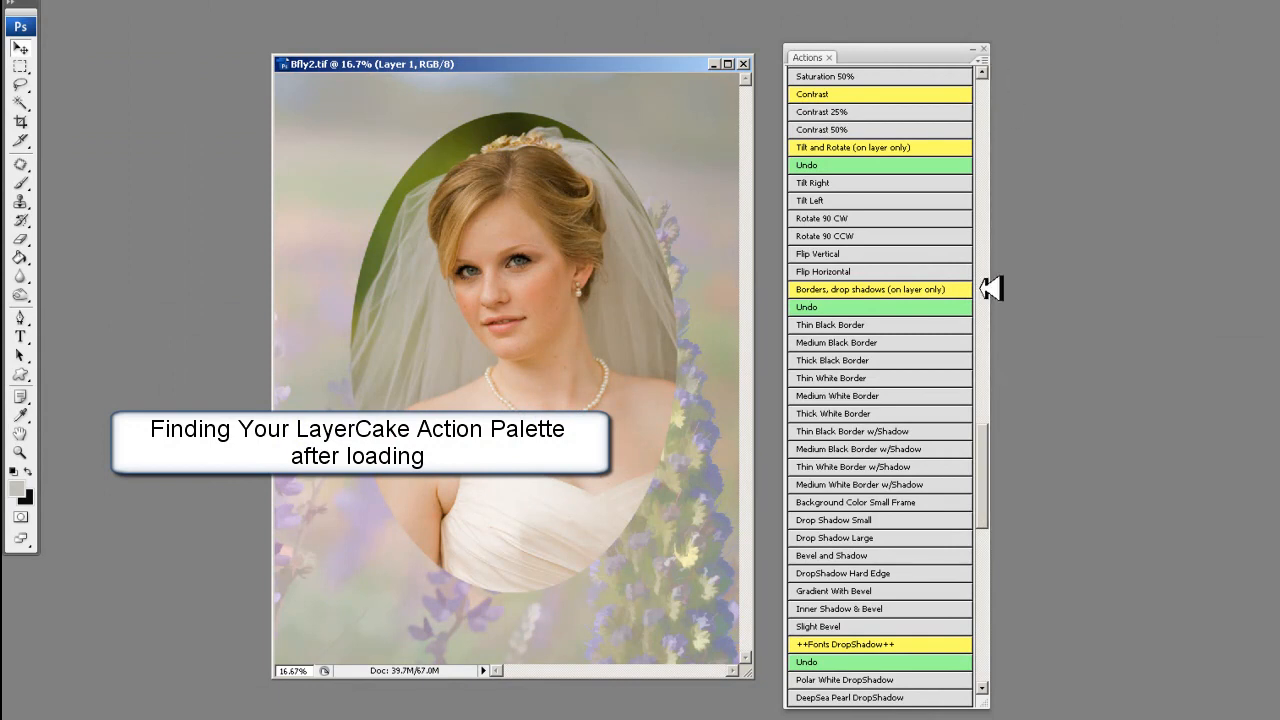
- Look through the LayerCake action list from the Welcome to LayerCake entry to ++End layer cake actions++
{"action": "left_click_drag", "start_coordinate": [986, 431], "coordinate": [1020, 71]}
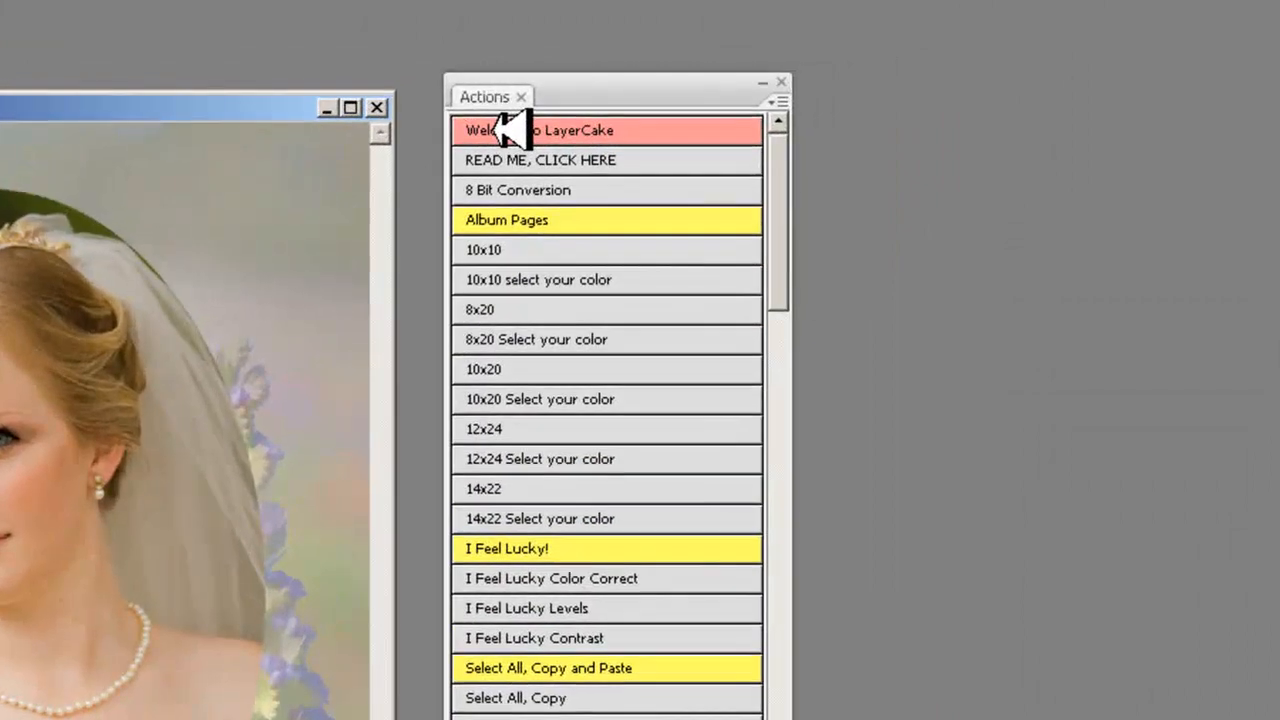
{"action": "left_click_drag", "start_coordinate": [782, 189], "coordinate": [778, 295]}
{"action": "left_click_drag", "start_coordinate": [948, 165], "coordinate": [954, 584]}
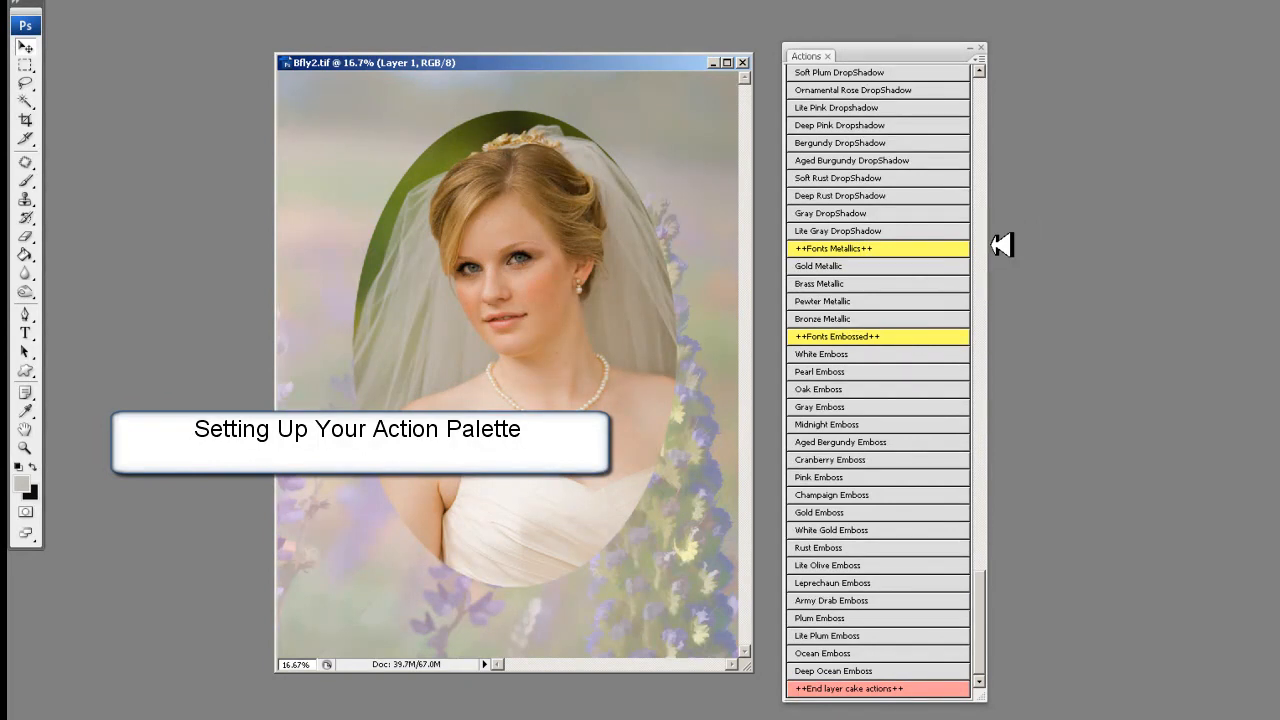
- Resize the Actions palette to two columns, back to a single column, and to different heights and widths
{"action": "left_click_drag", "start_coordinate": [1002, 245], "coordinate": [1098, 240]}
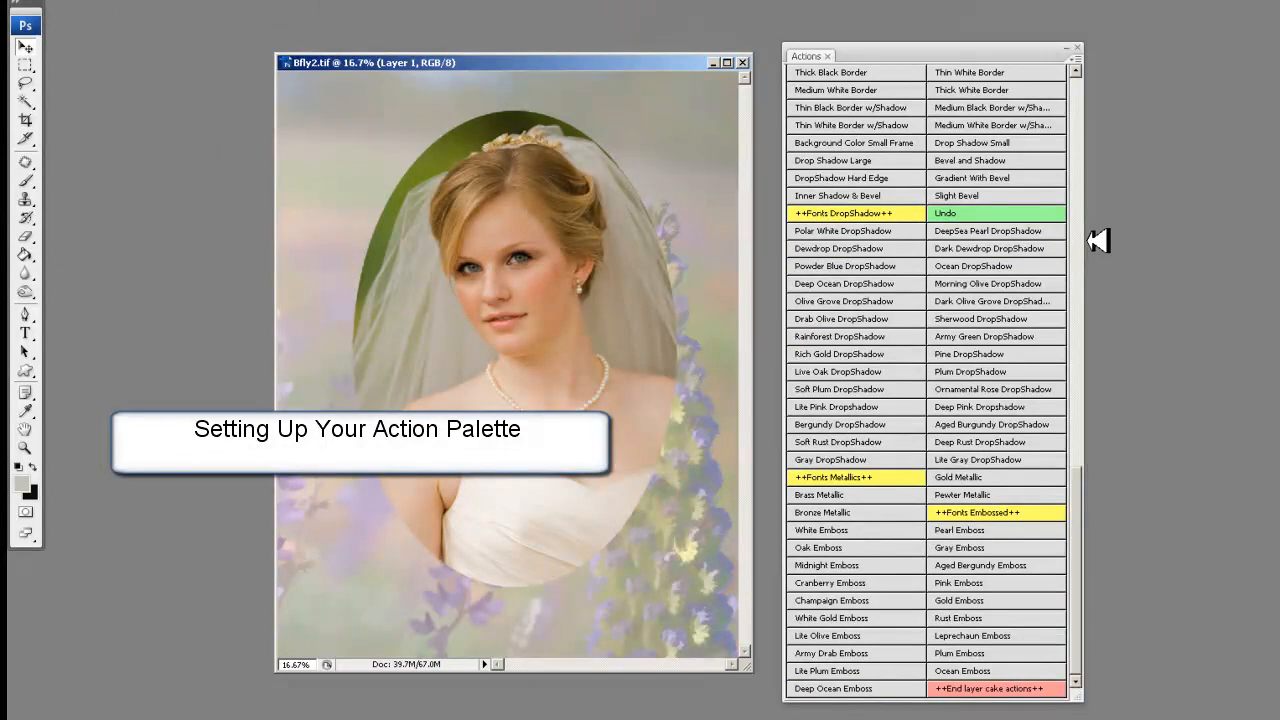
{"action": "left_click_drag", "start_coordinate": [1098, 240], "coordinate": [982, 222]}
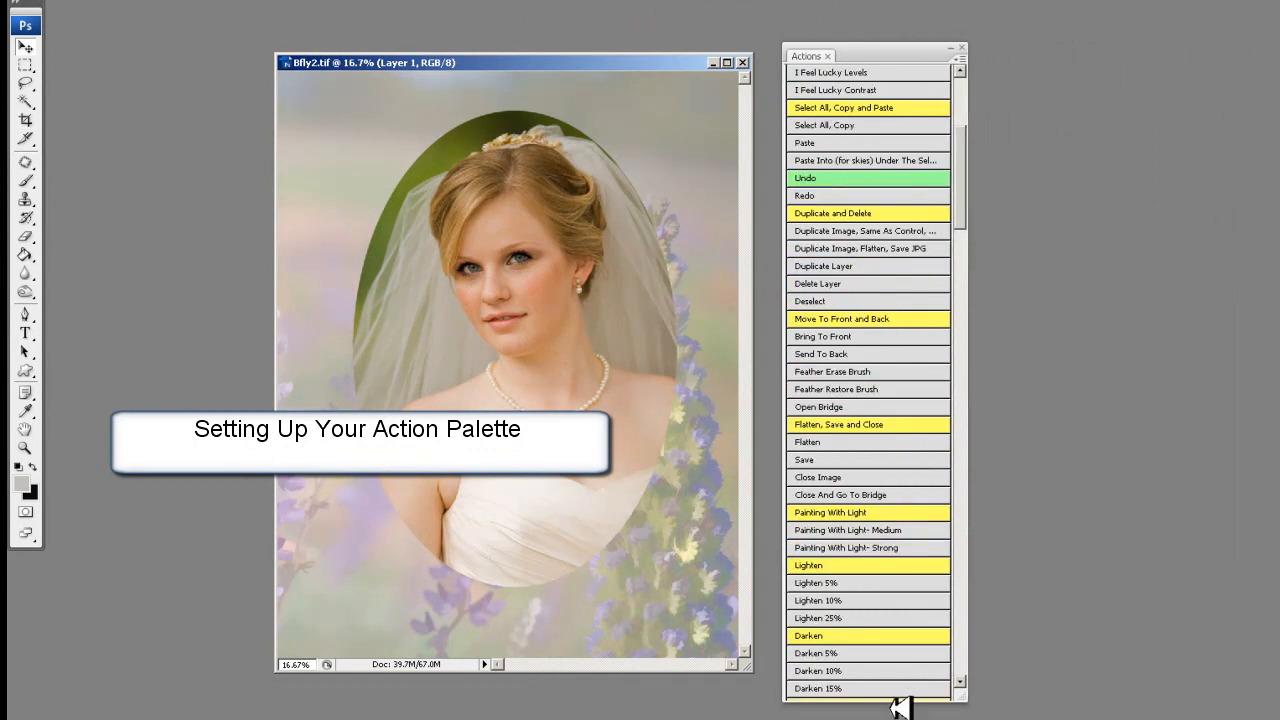
{"action": "mouse_move", "coordinate": [893, 702]}
{"action": "left_mouse_down"}
{"action": "mouse_move", "coordinate": [906, 626]}
{"action": "mouse_move", "coordinate": [894, 424]}
{"action": "left_mouse_up"}
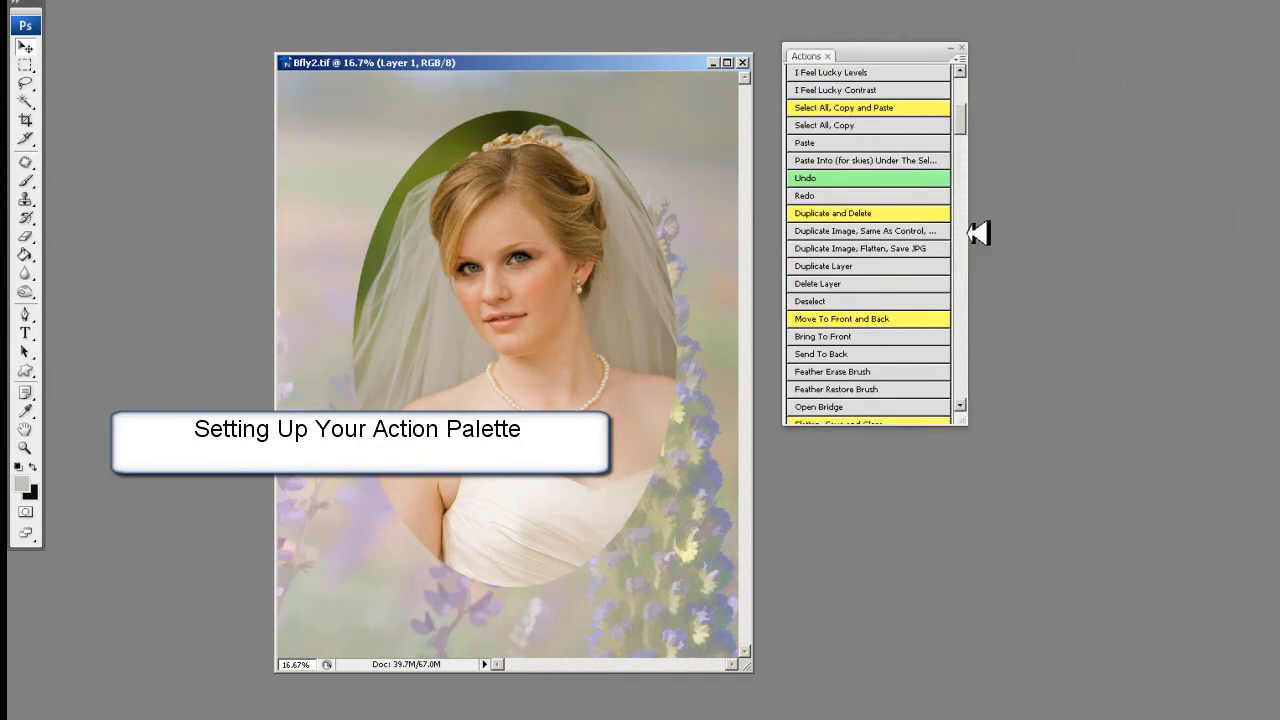
{"action": "left_click_drag", "start_coordinate": [968, 113], "coordinate": [953, 240]}
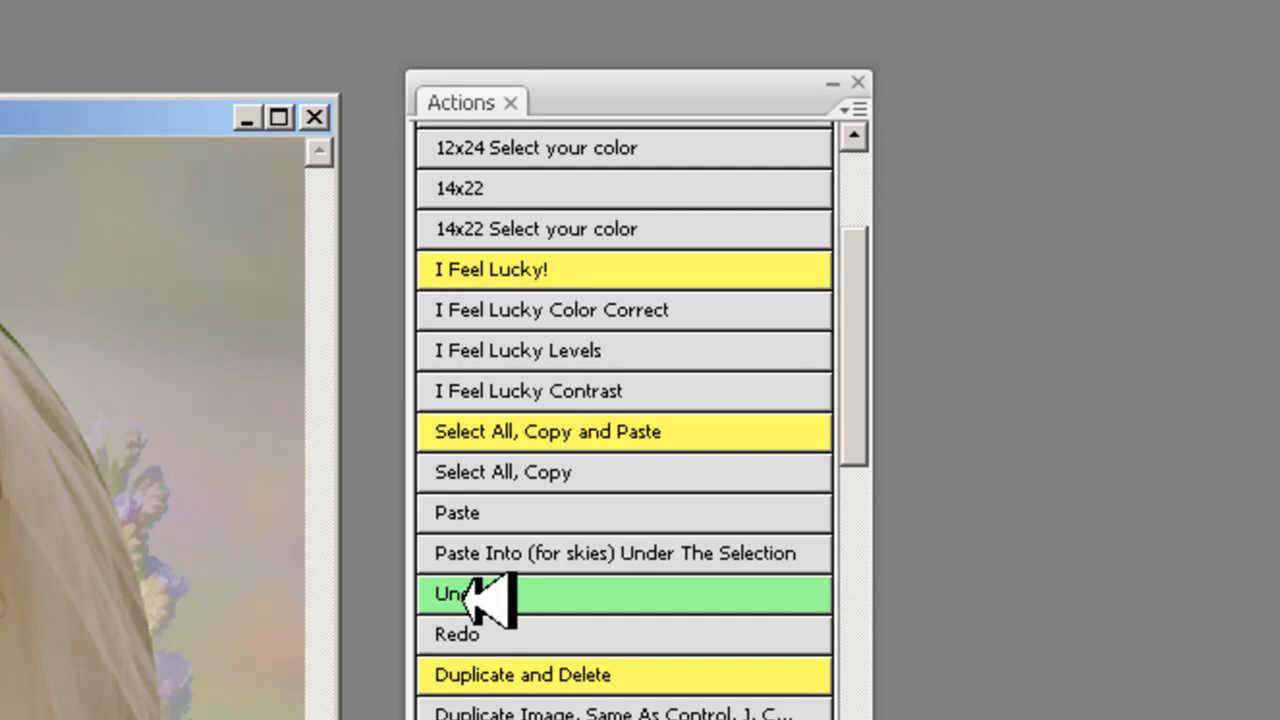
{"action": "left_click_drag", "start_coordinate": [860, 418], "coordinate": [997, 443]}
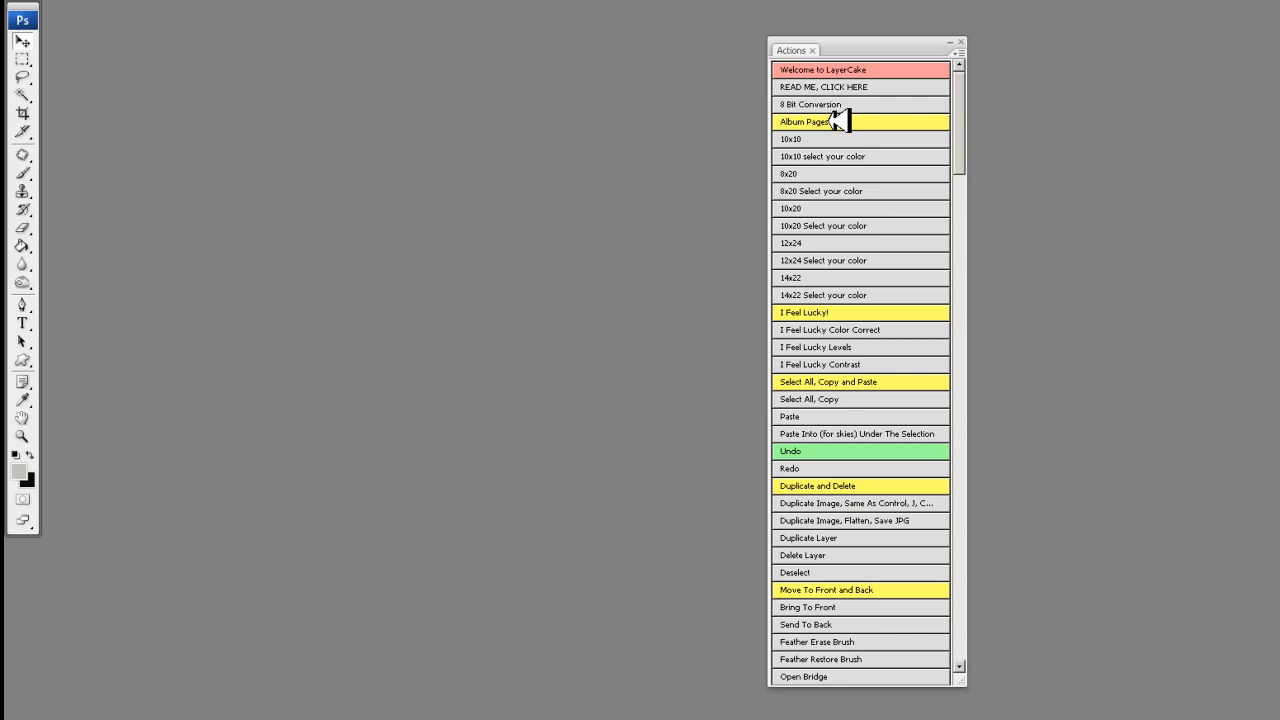
- Play the 8x20 album page action and continue past its message to create a blank spread
{"action": "left_click", "coordinate": [836, 173]}
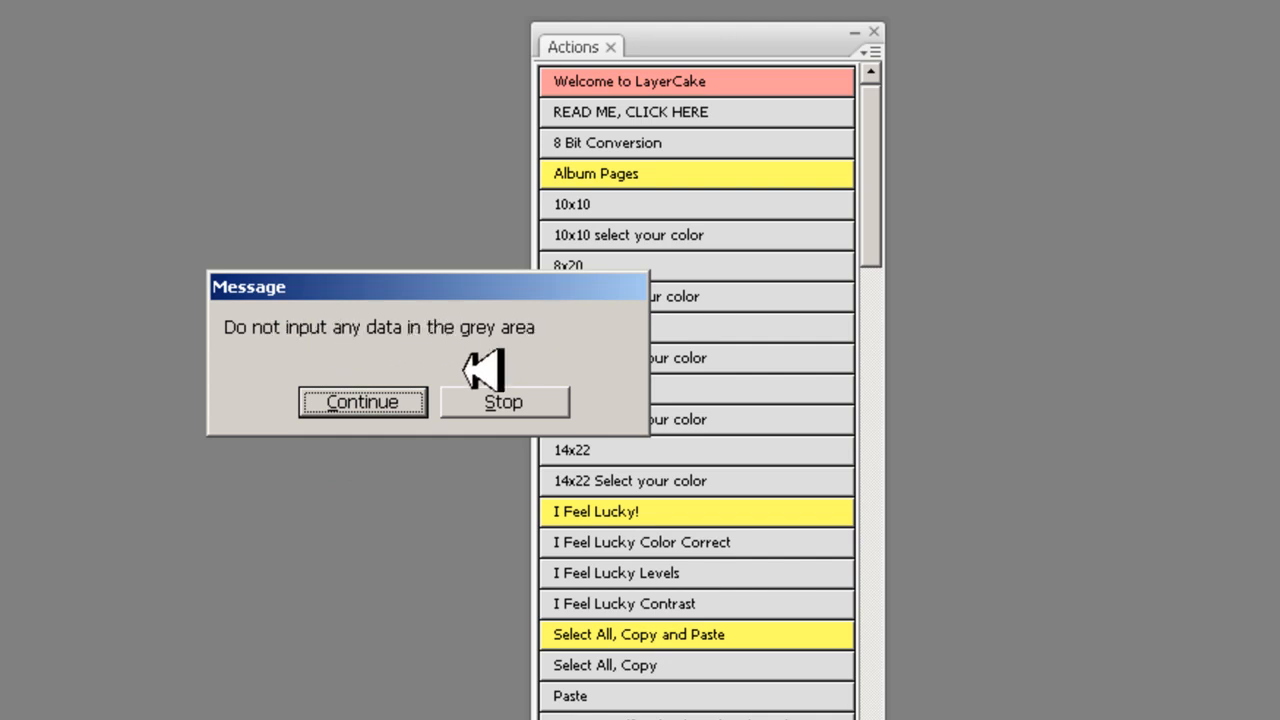
{"action": "left_click", "coordinate": [402, 400]}
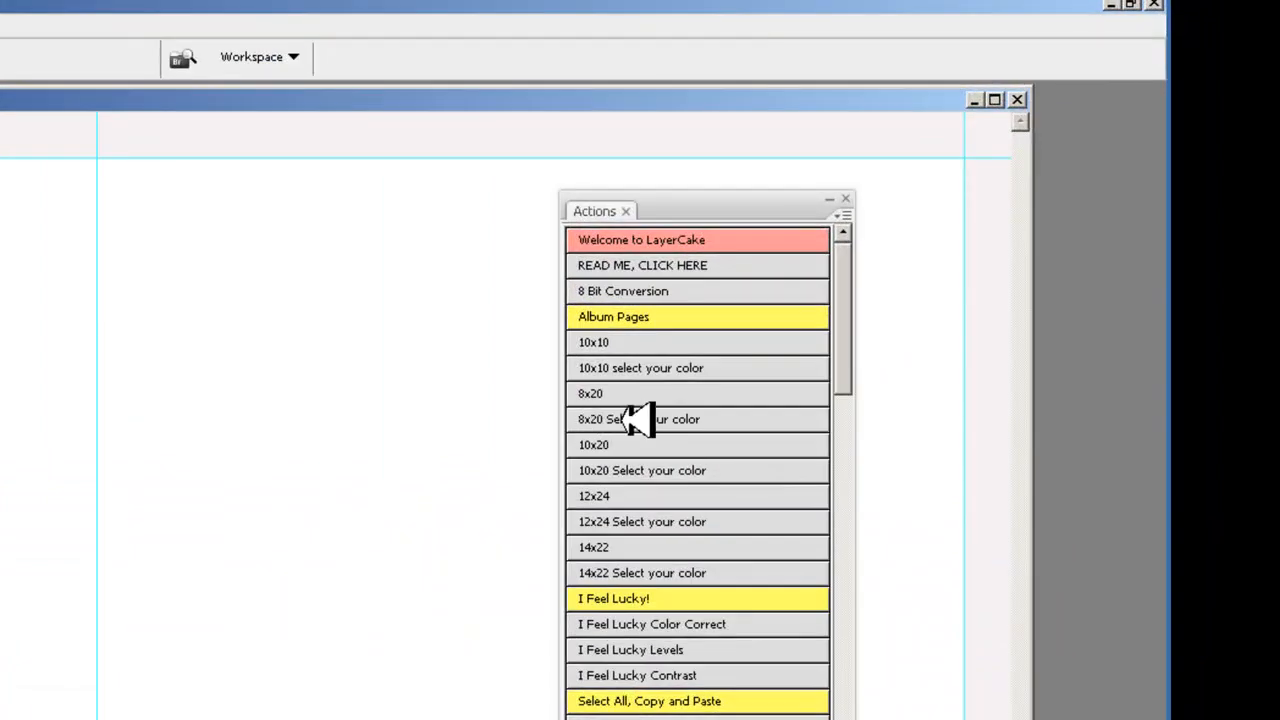
- Play 8x20 Select your color, continue past its message and accept the Color Fill 1 layer with Normal mode and 100% opacity
{"action": "left_click", "coordinate": [637, 420]}
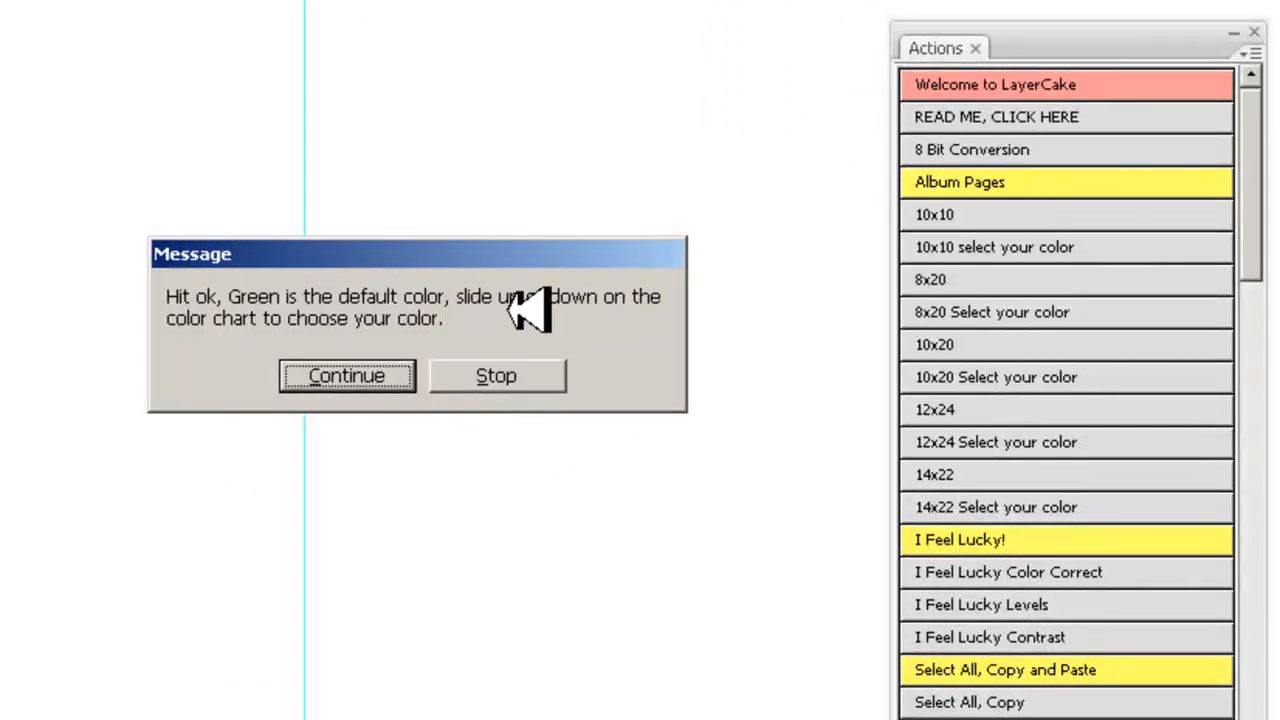
{"action": "left_click", "coordinate": [378, 375]}
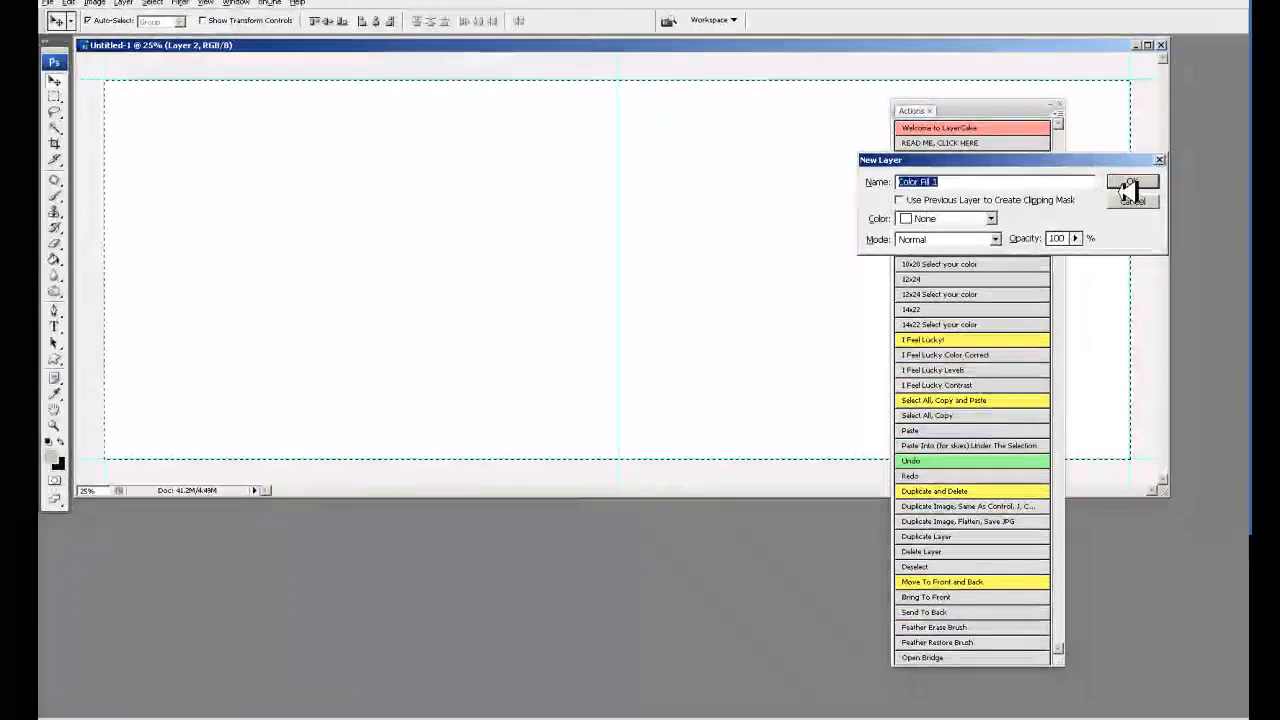
{"action": "left_click", "coordinate": [1130, 182]}
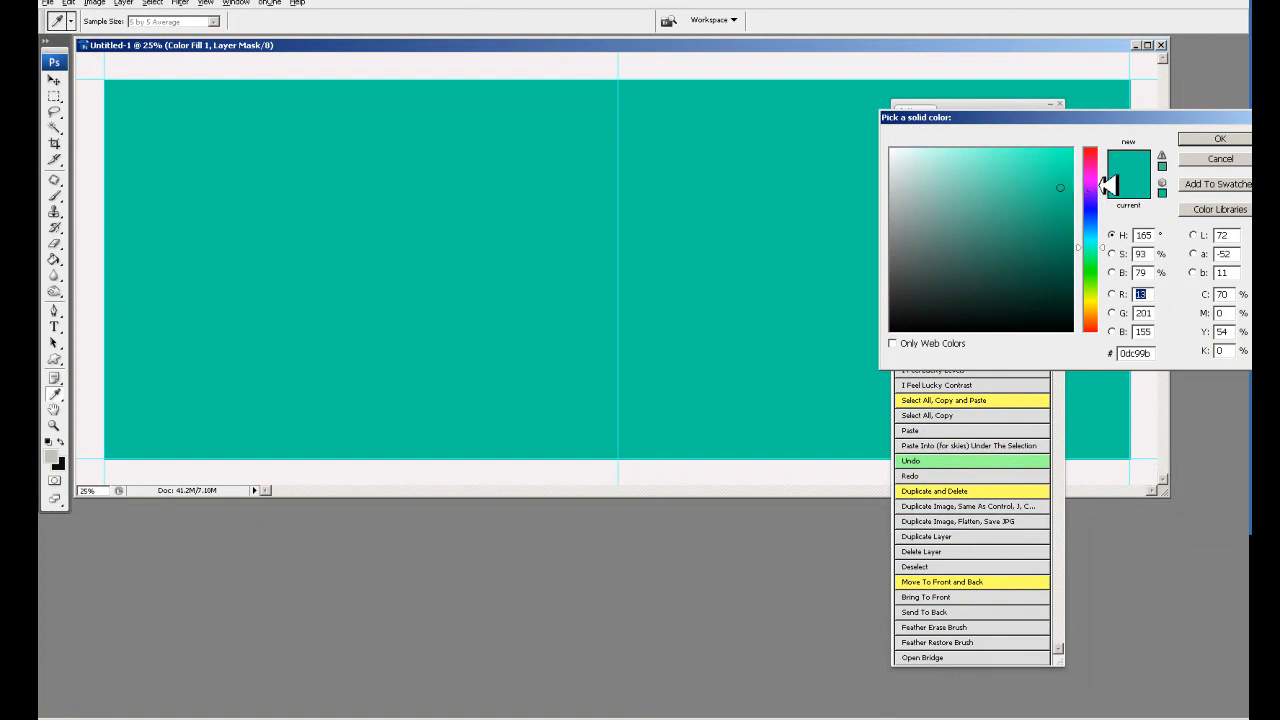
- Try blue, green and yellow-green hues for the album page's solid color fill, ending at the red end of the hue range
{"action": "left_click", "coordinate": [1096, 216]}
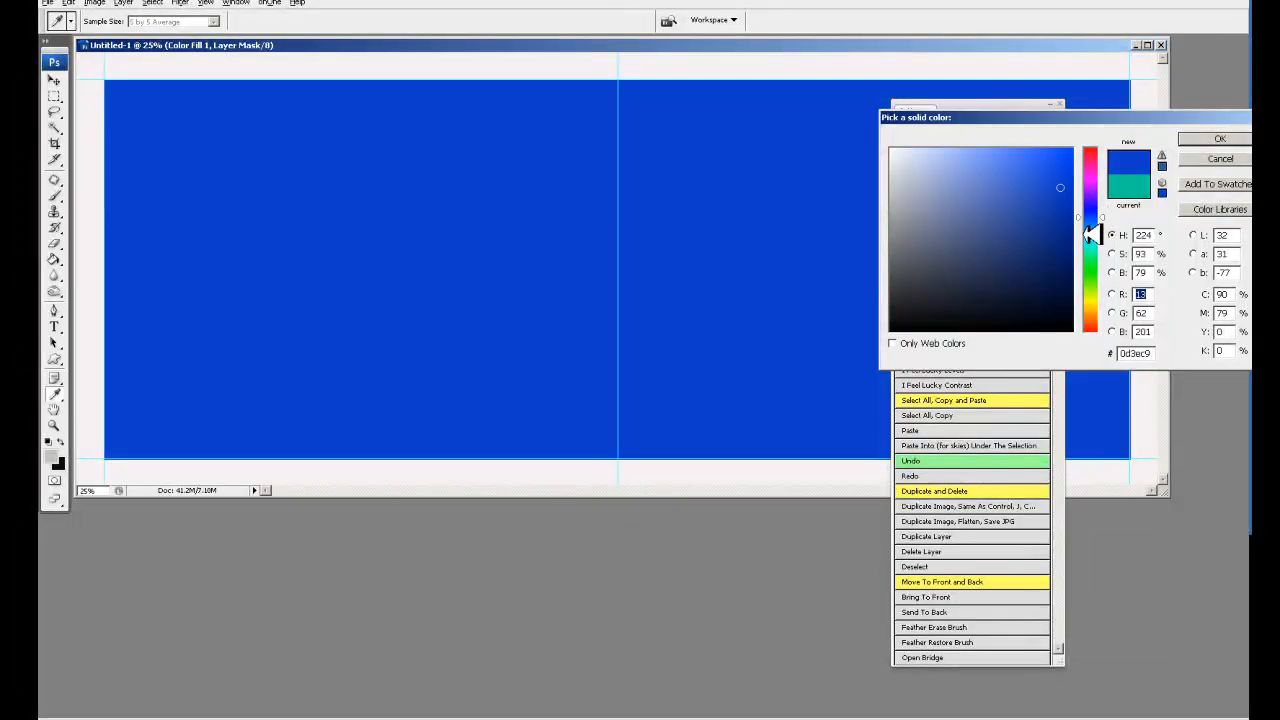
{"action": "left_click", "coordinate": [1096, 238]}
{"action": "left_click", "coordinate": [1096, 268]}
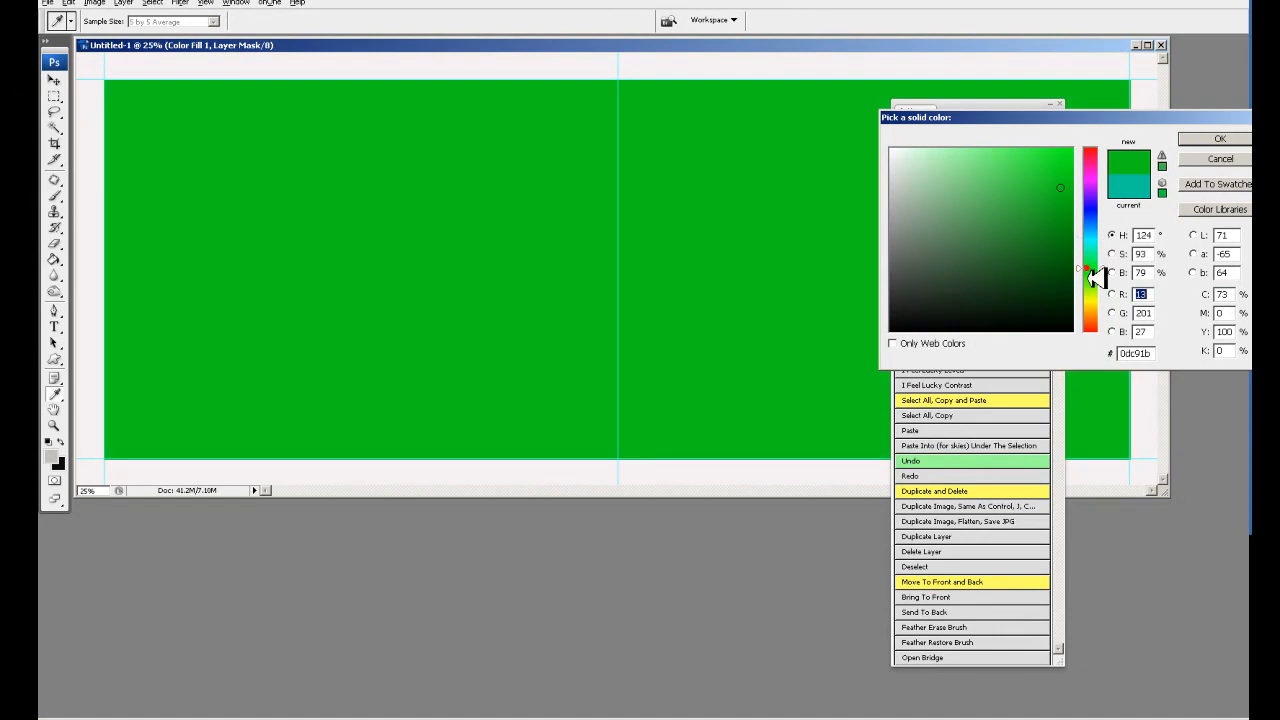
{"action": "left_click", "coordinate": [1096, 295]}
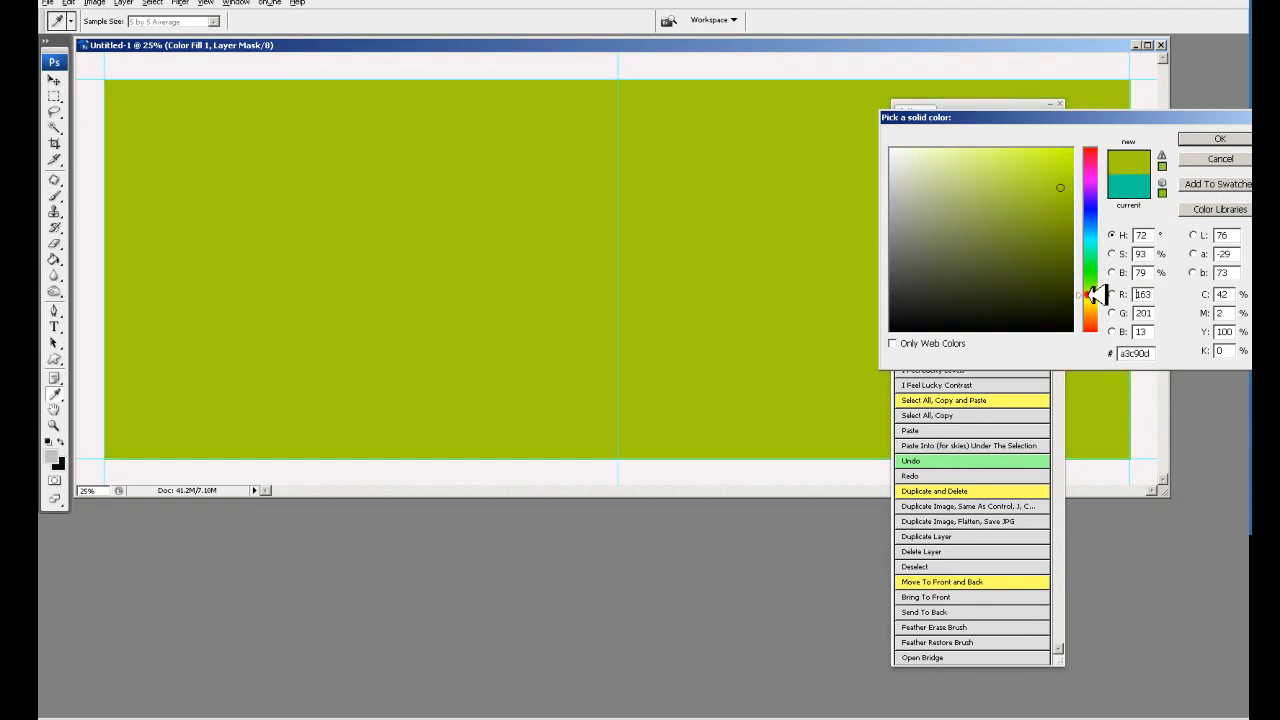
{"action": "left_click", "coordinate": [1092, 147]}
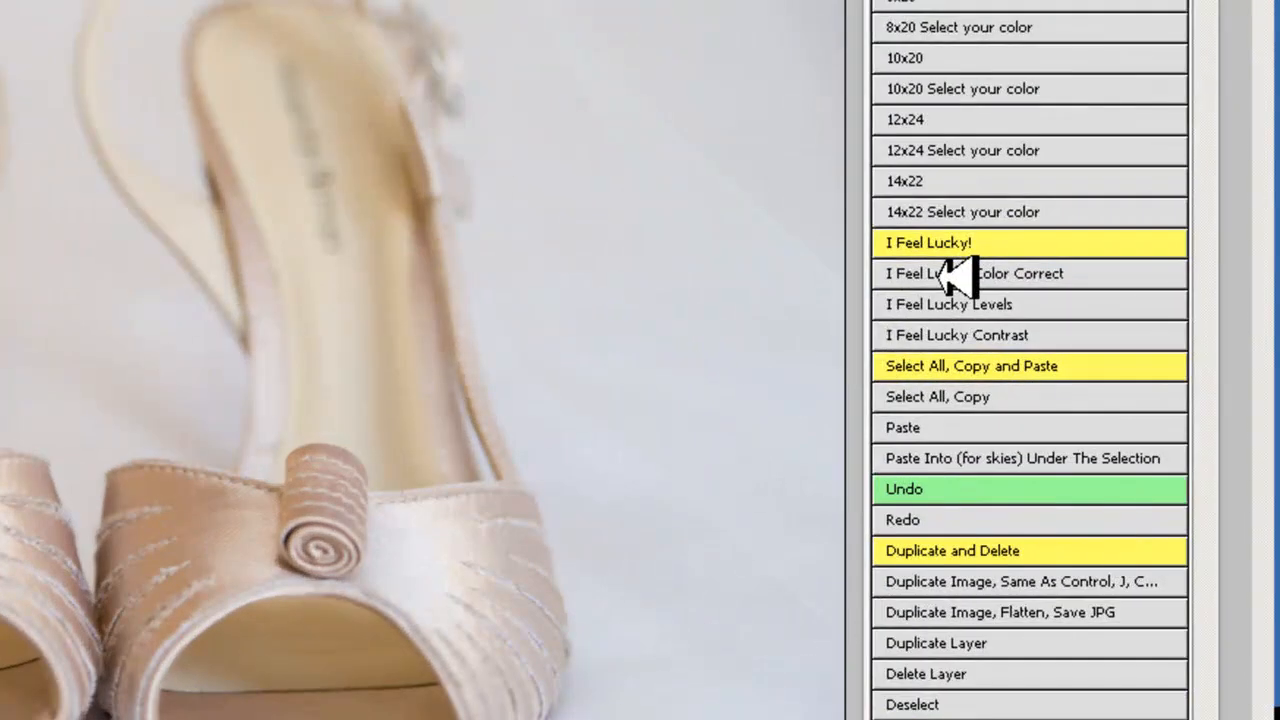
- Play the I Feel Lucky Color Correct action on the bridal shoes photo
{"action": "left_click", "coordinate": [945, 276]}
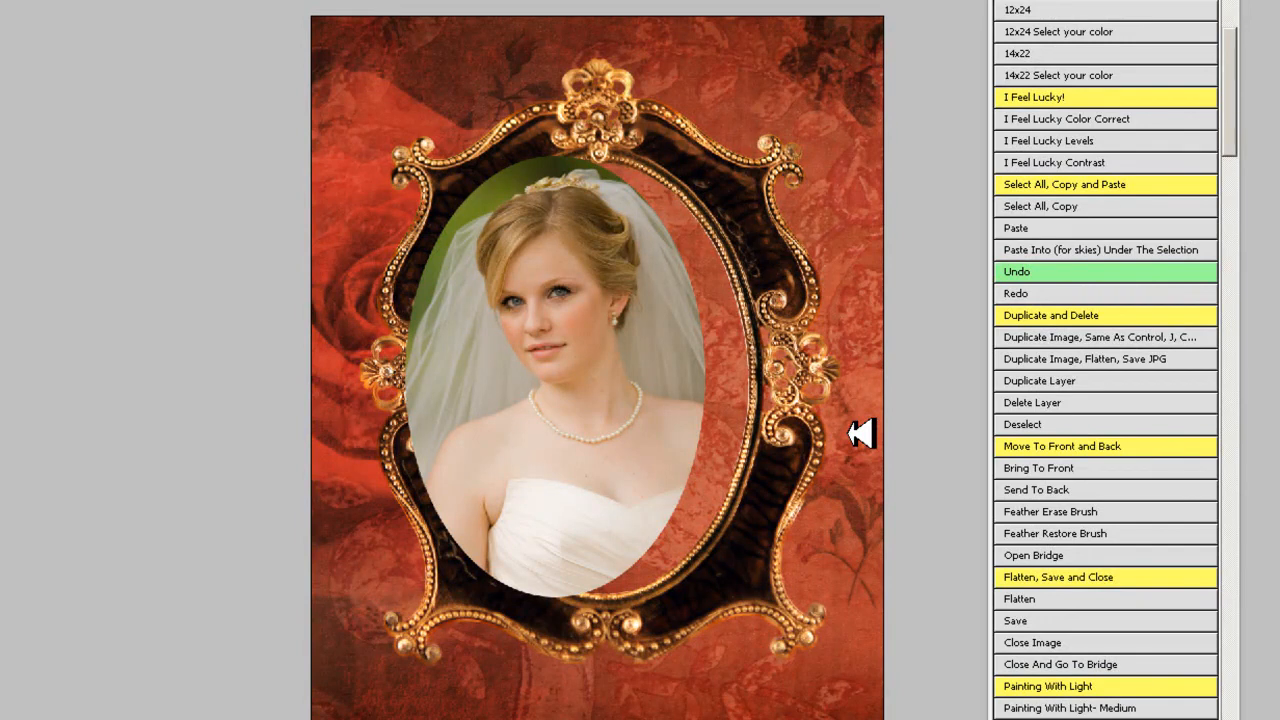
- Reposition the oval bride portrait within the opening of the ornate frame
{"action": "left_click_drag", "start_coordinate": [637, 353], "coordinate": [618, 364]}
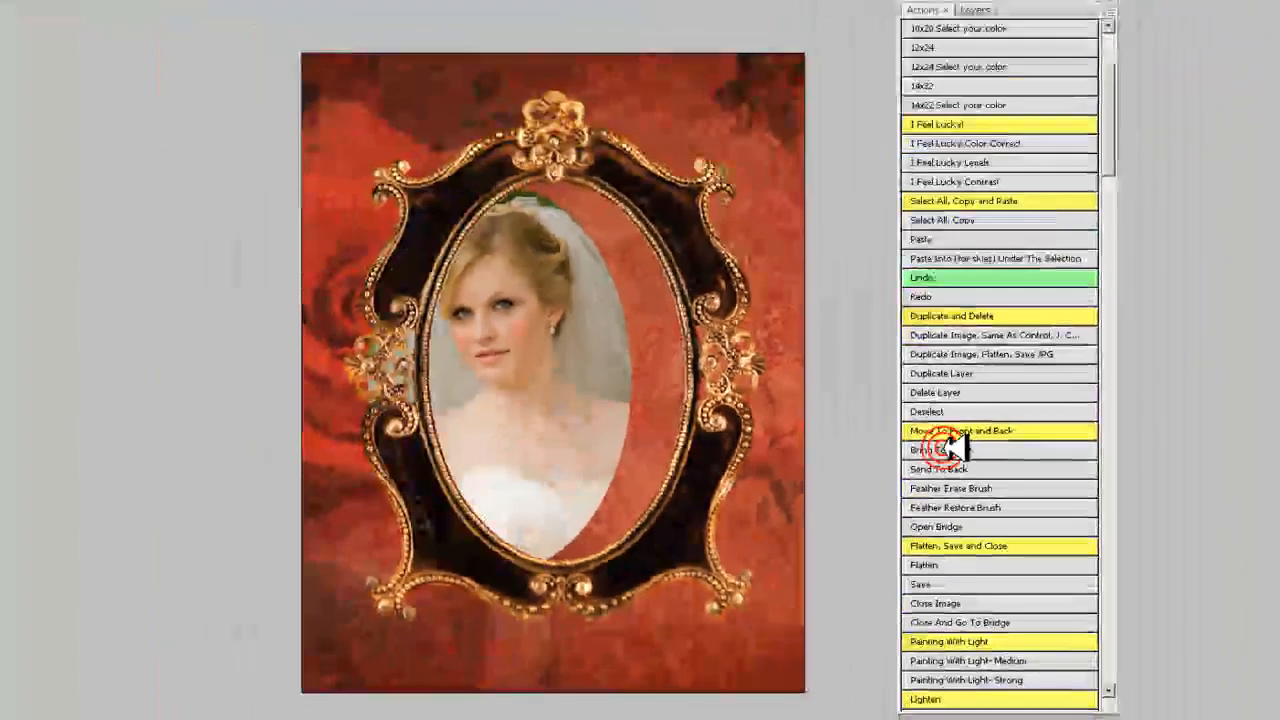
{"action": "left_click_drag", "start_coordinate": [556, 331], "coordinate": [623, 326]}
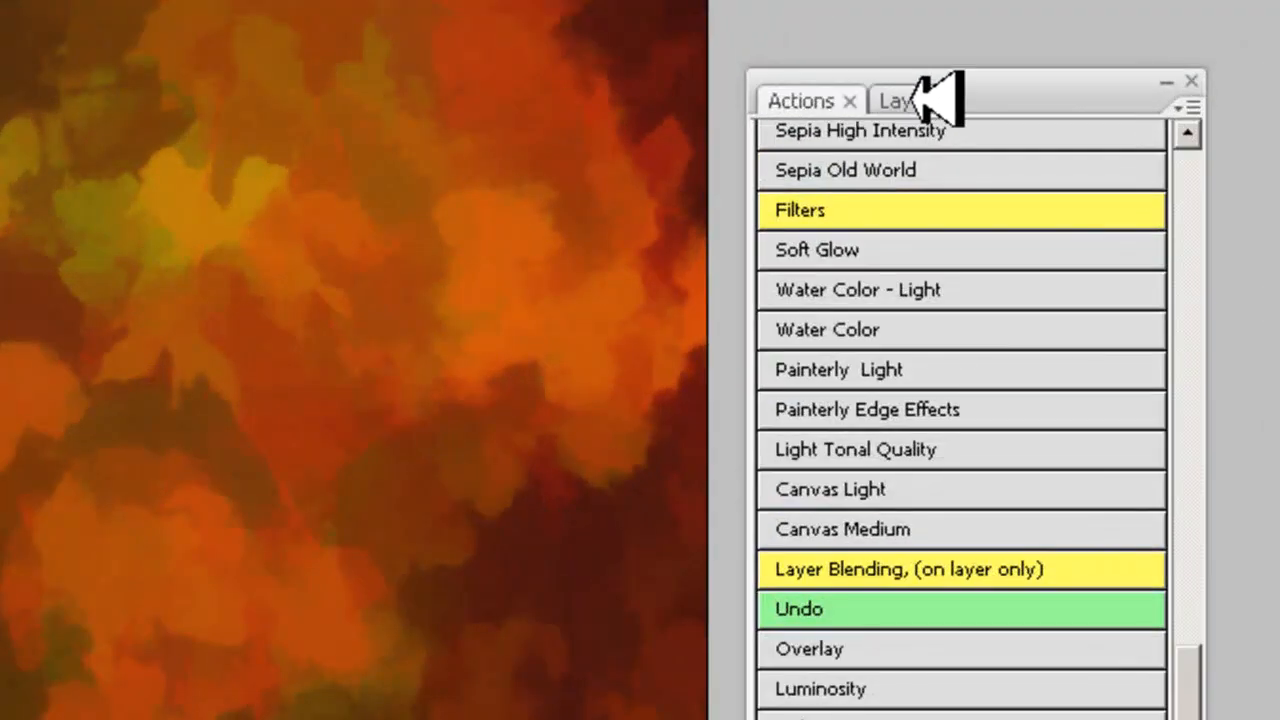
- Check the layers of the autumn-leaf image and place the sepia portrait of the man on top of the background
{"action": "left_click", "coordinate": [912, 101]}
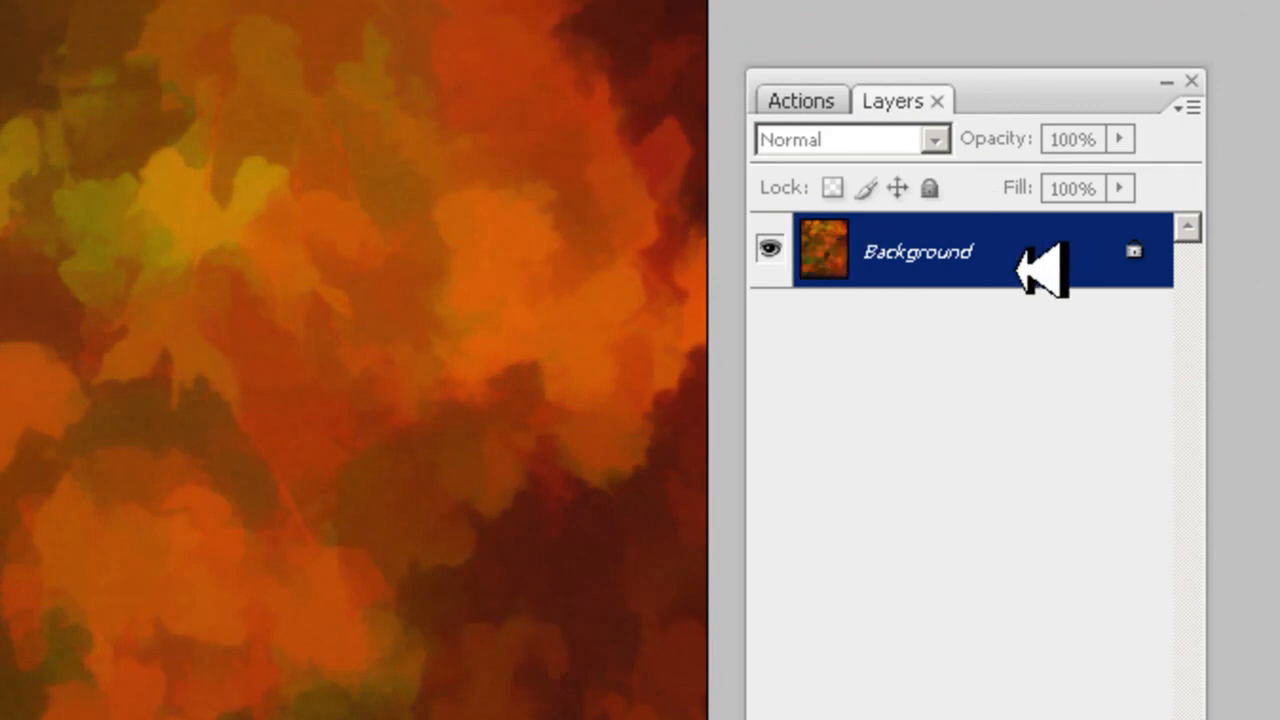
{"action": "key", "text": "alt+F9"}
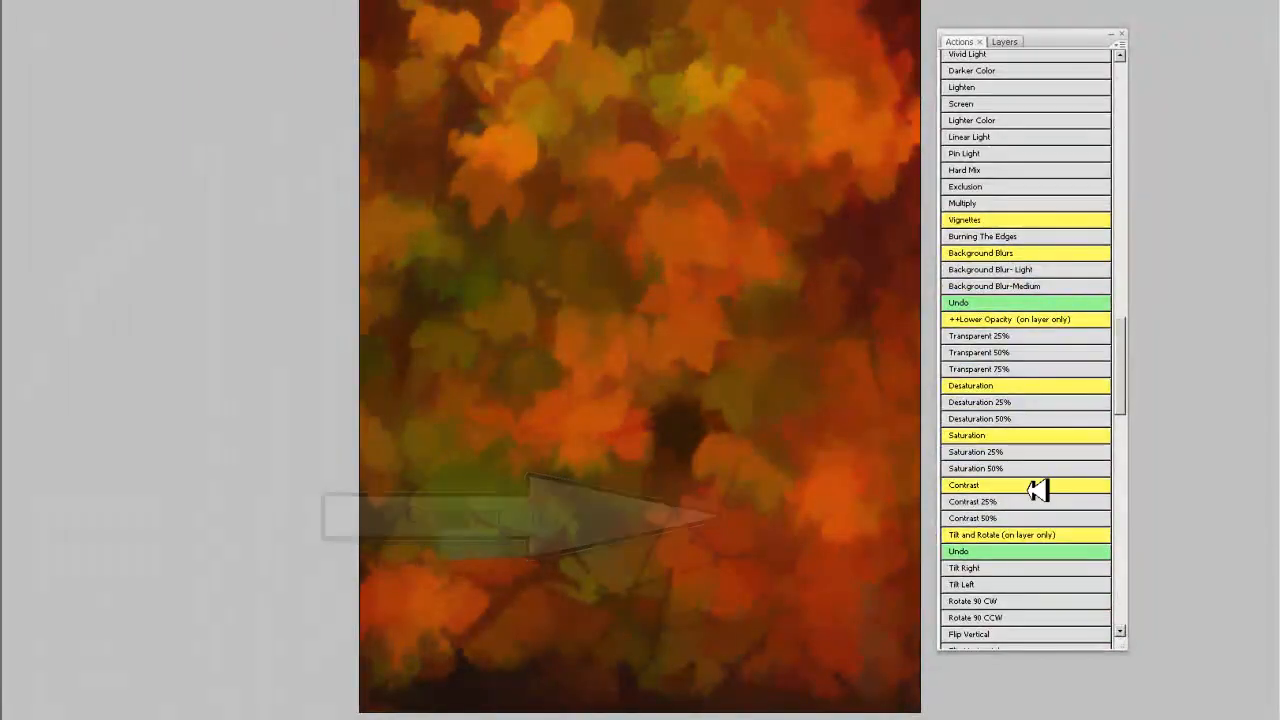
{"action": "scroll", "coordinate": [1032, 490], "scroll_direction": "down", "scroll_amount": 1}
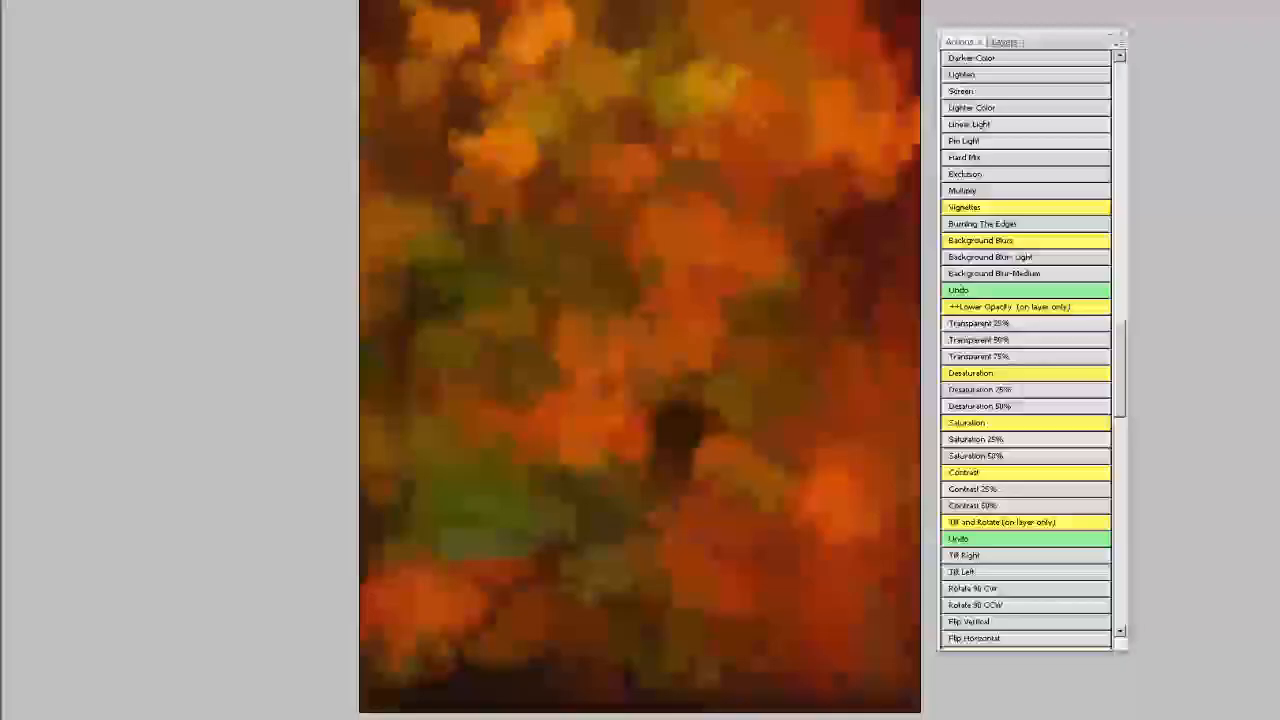
{"action": "left_click_drag", "start_coordinate": [1279, 250], "coordinate": [641, 245]}
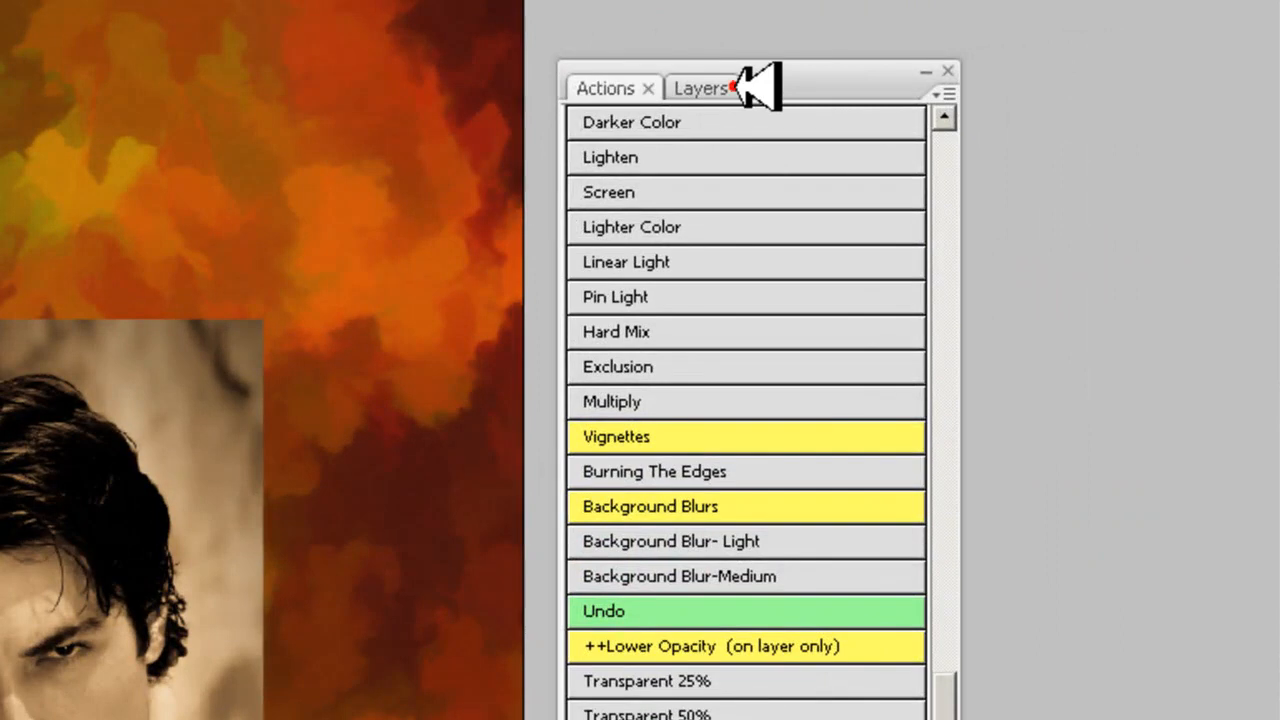
- Check the portrait's Layer 1 above the Background and play the Tilt Right action on it
{"action": "left_click", "coordinate": [735, 88]}
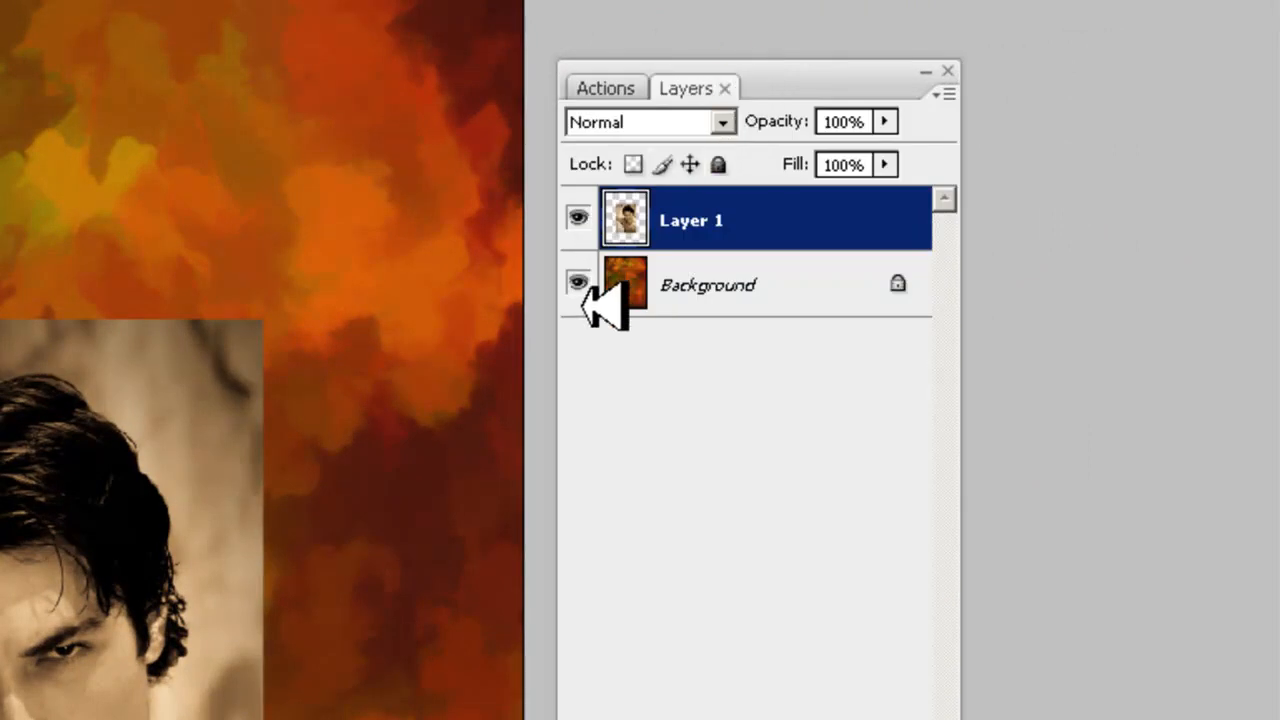
{"action": "left_click", "coordinate": [640, 88]}
{"action": "scroll", "coordinate": [1015, 418], "scroll_direction": "down", "scroll_amount": 1}
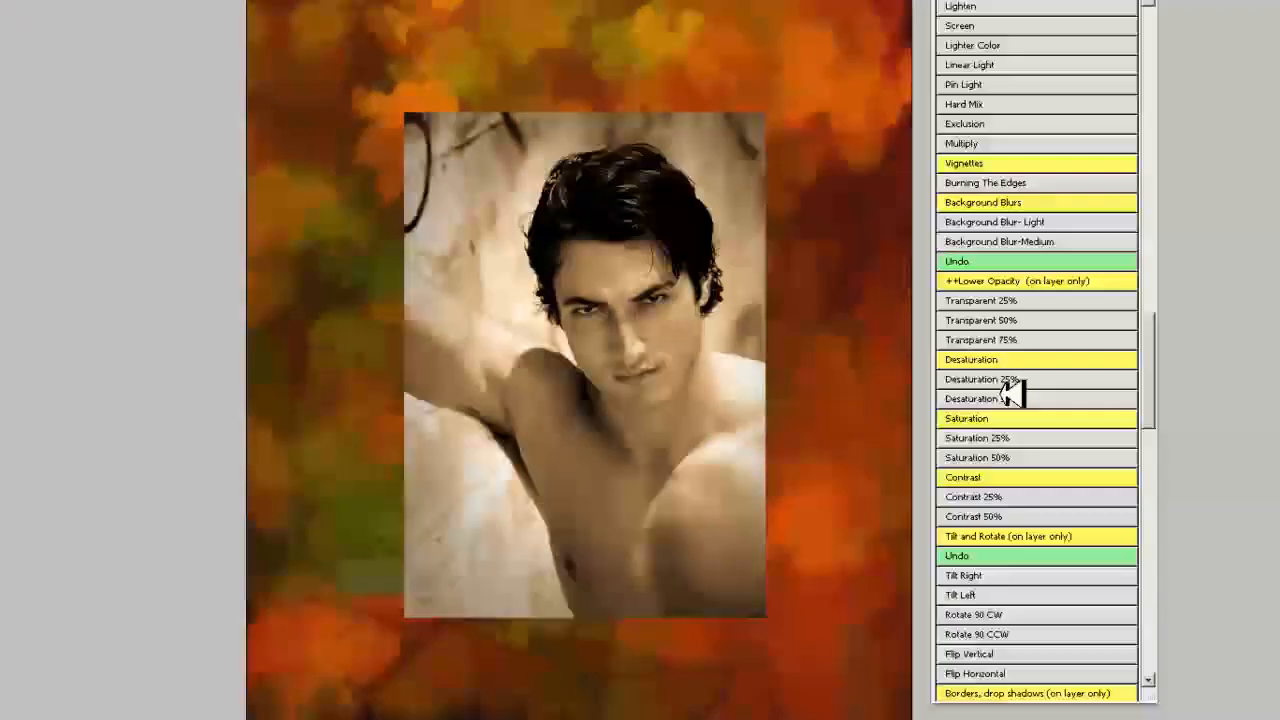
{"action": "left_click", "coordinate": [997, 577]}
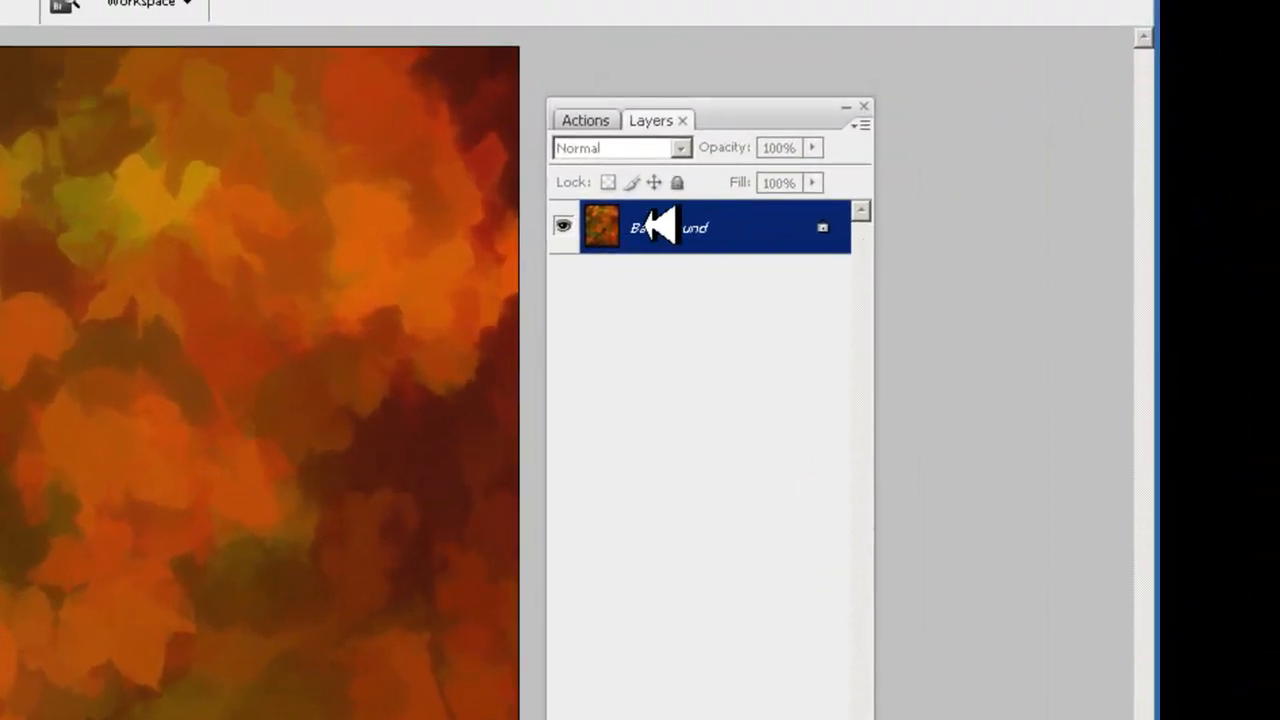
- Try to play the Tilt Right action on the autumn-leaf Background layer alone and stop the action
{"action": "left_click", "coordinate": [595, 120]}
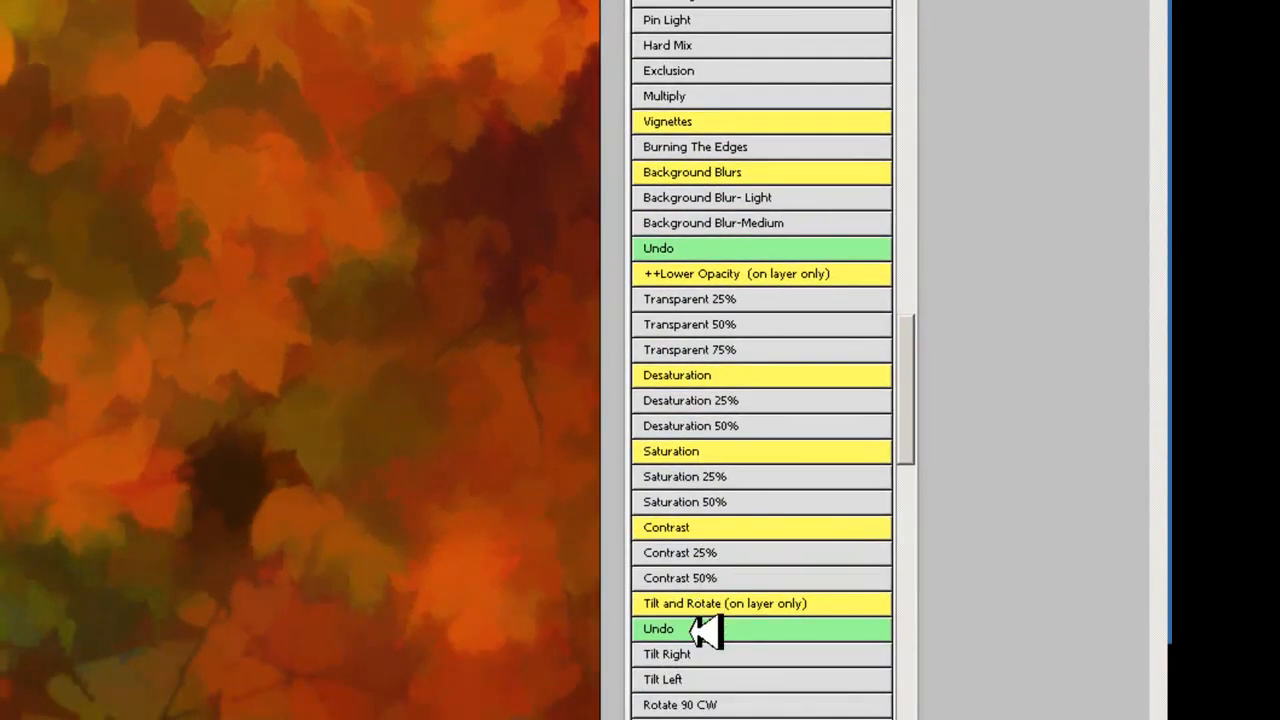
{"action": "left_click", "coordinate": [705, 654]}
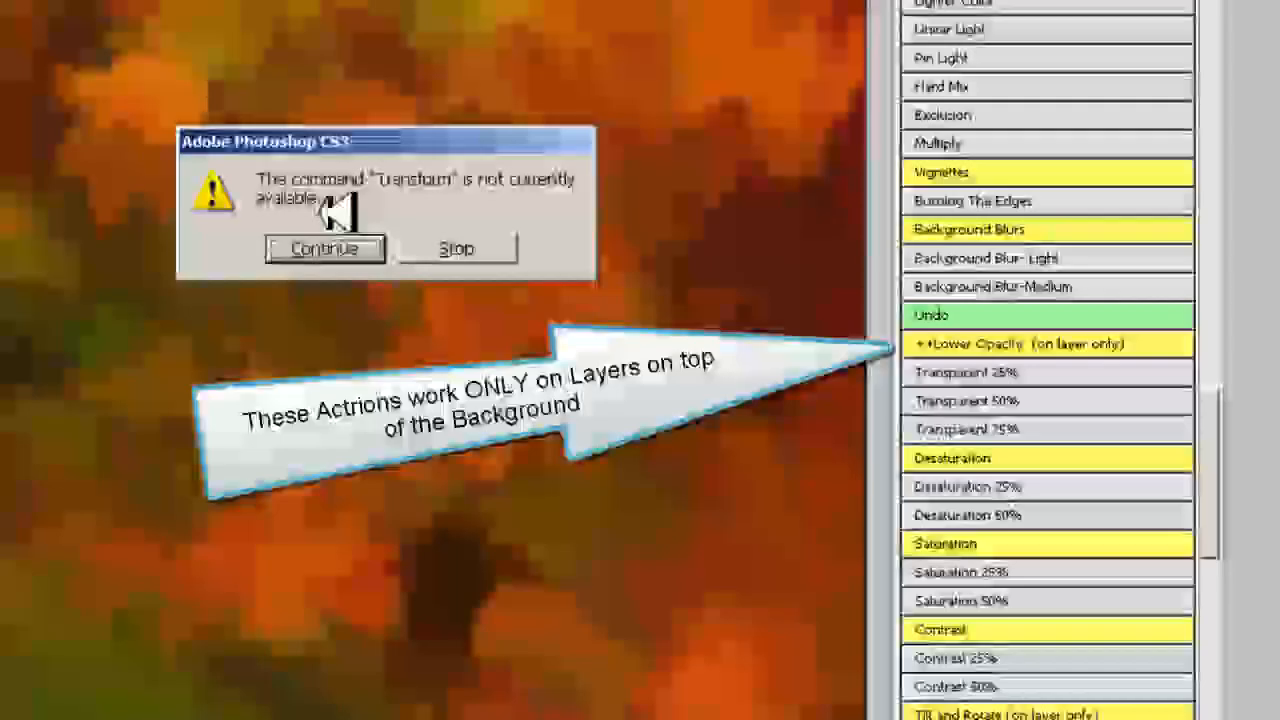
{"action": "left_click", "coordinate": [480, 242]}
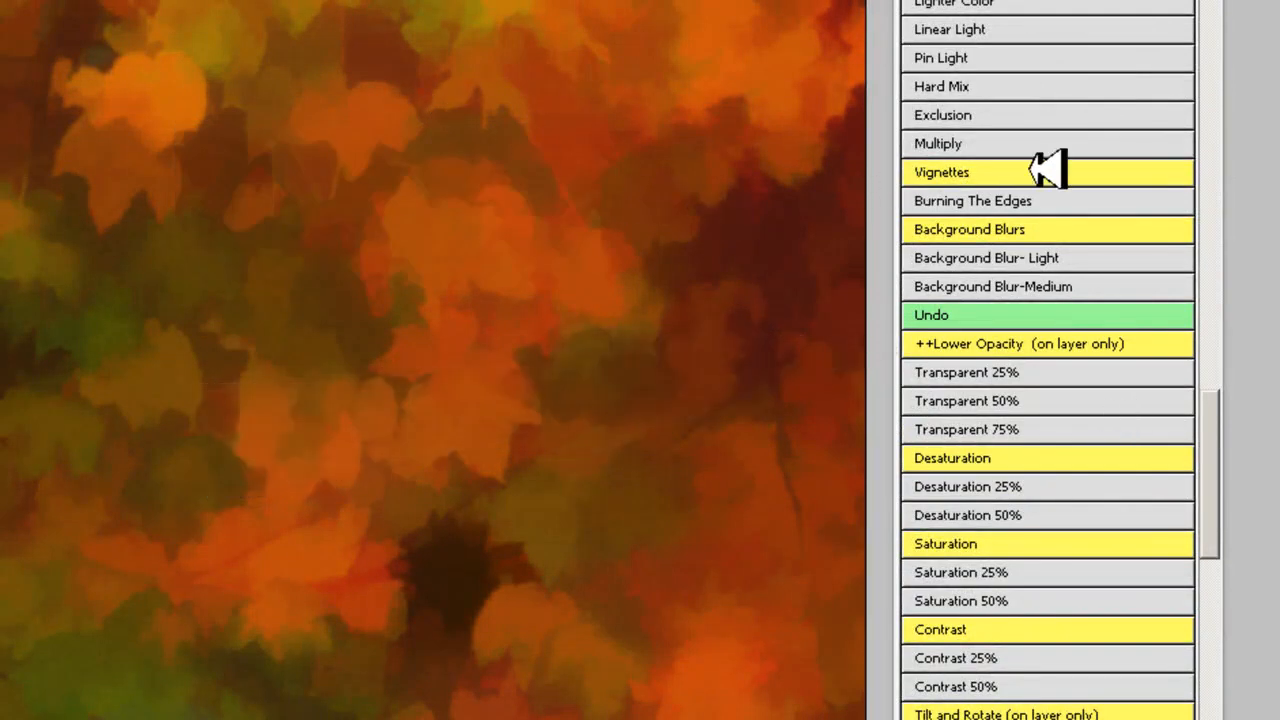
{"action": "left_click", "coordinate": [1025, 229]}
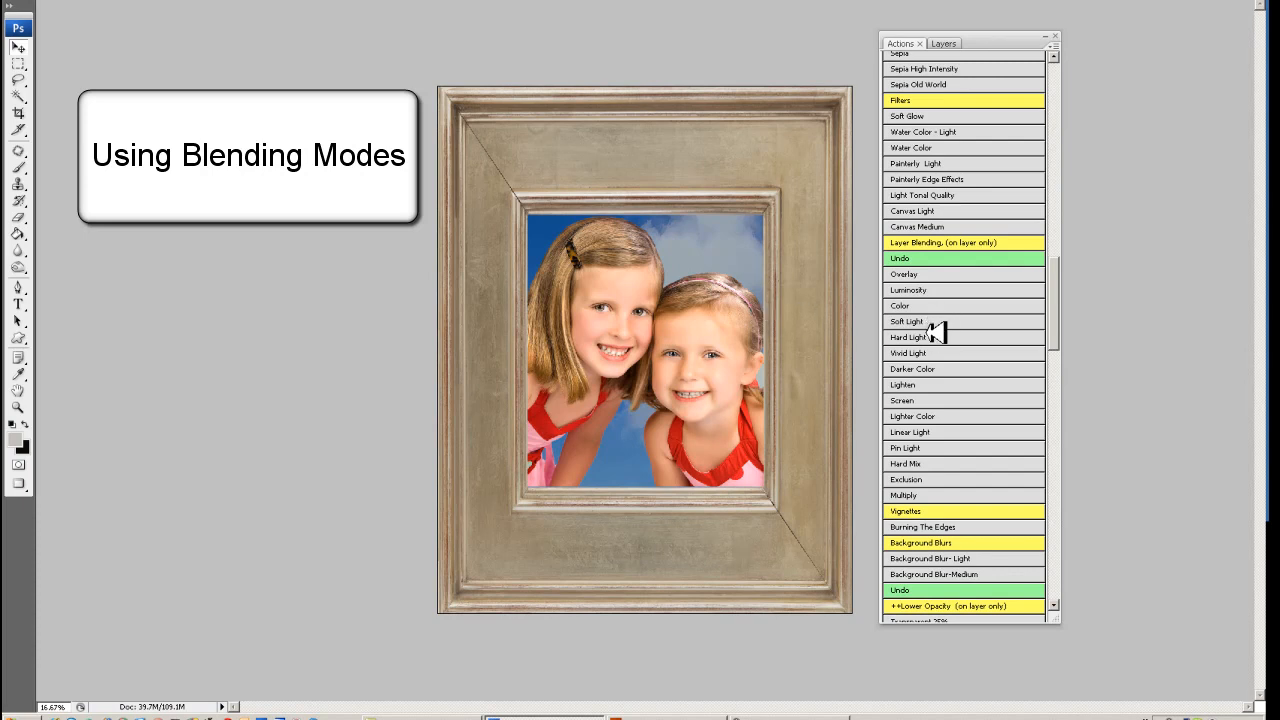
- Try the Hard Mix layer blending action on the framed photo of the two girls and undo it
{"action": "left_click", "coordinate": [930, 464]}
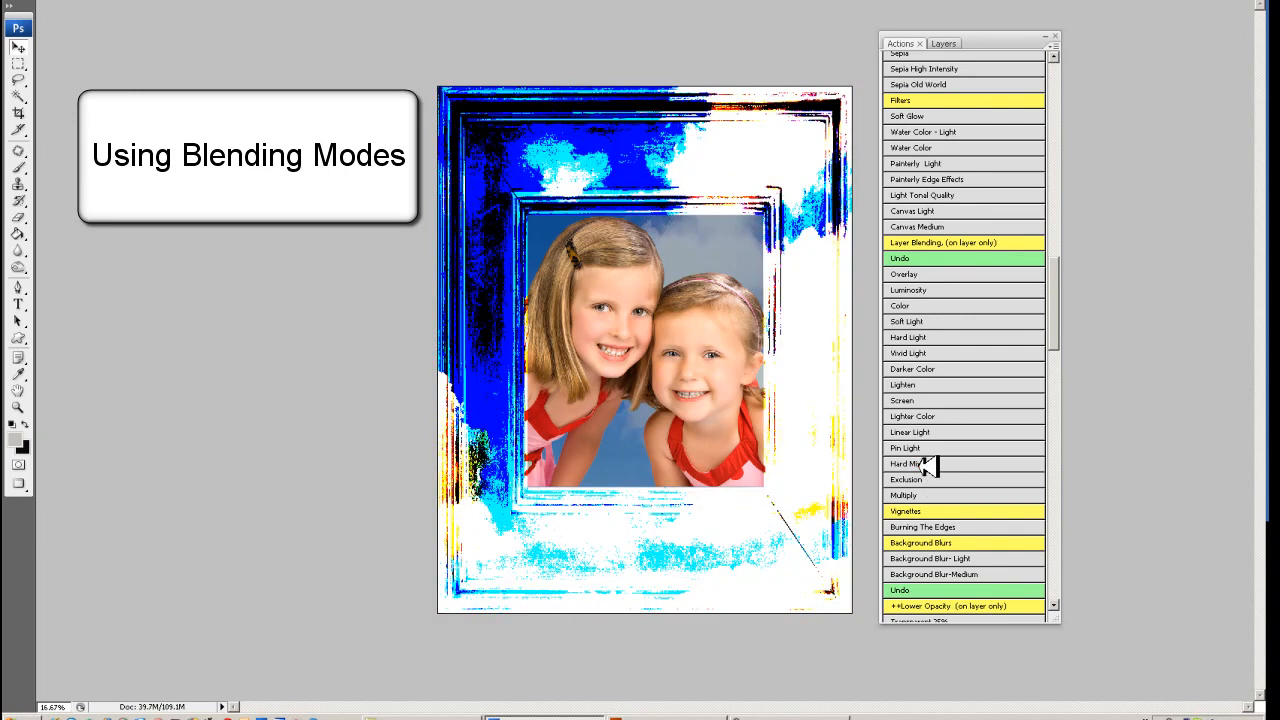
{"action": "key", "text": "ctrl+z"}
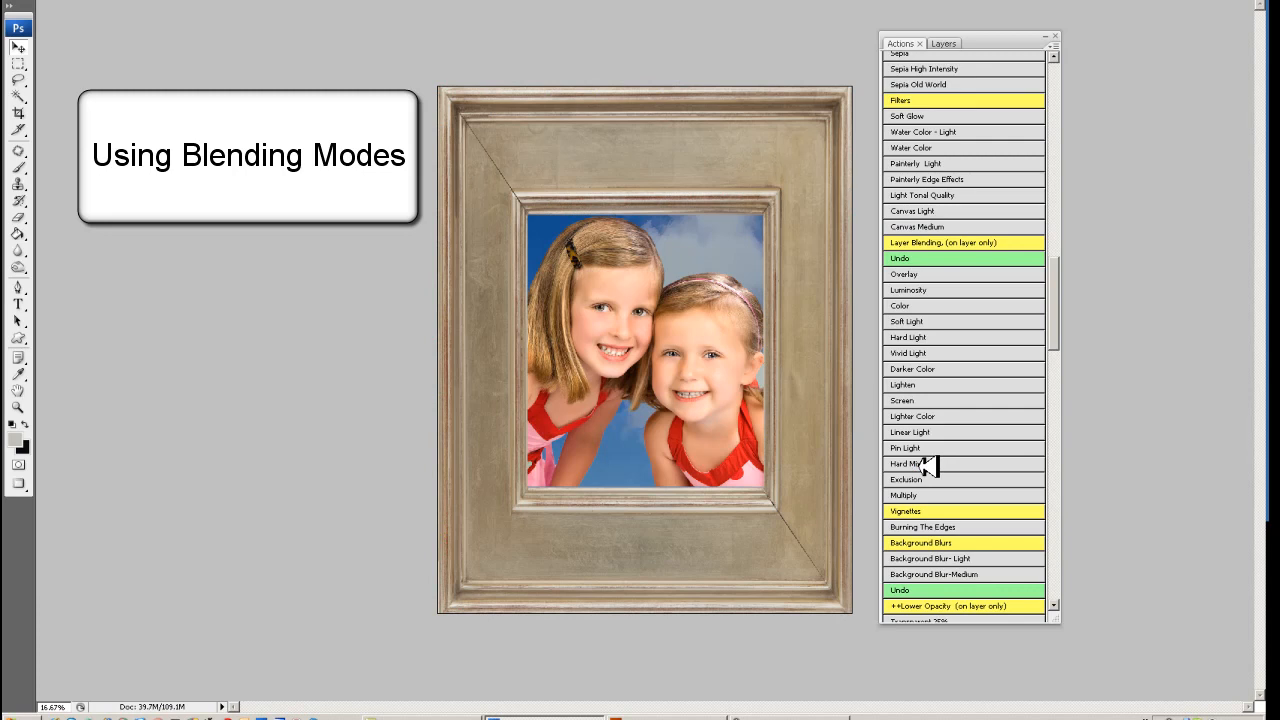
- Try the Darker Color blending action on the framed photo of the two girls, undo it, and try Luminosity and Overlay
{"action": "left_click", "coordinate": [937, 369]}
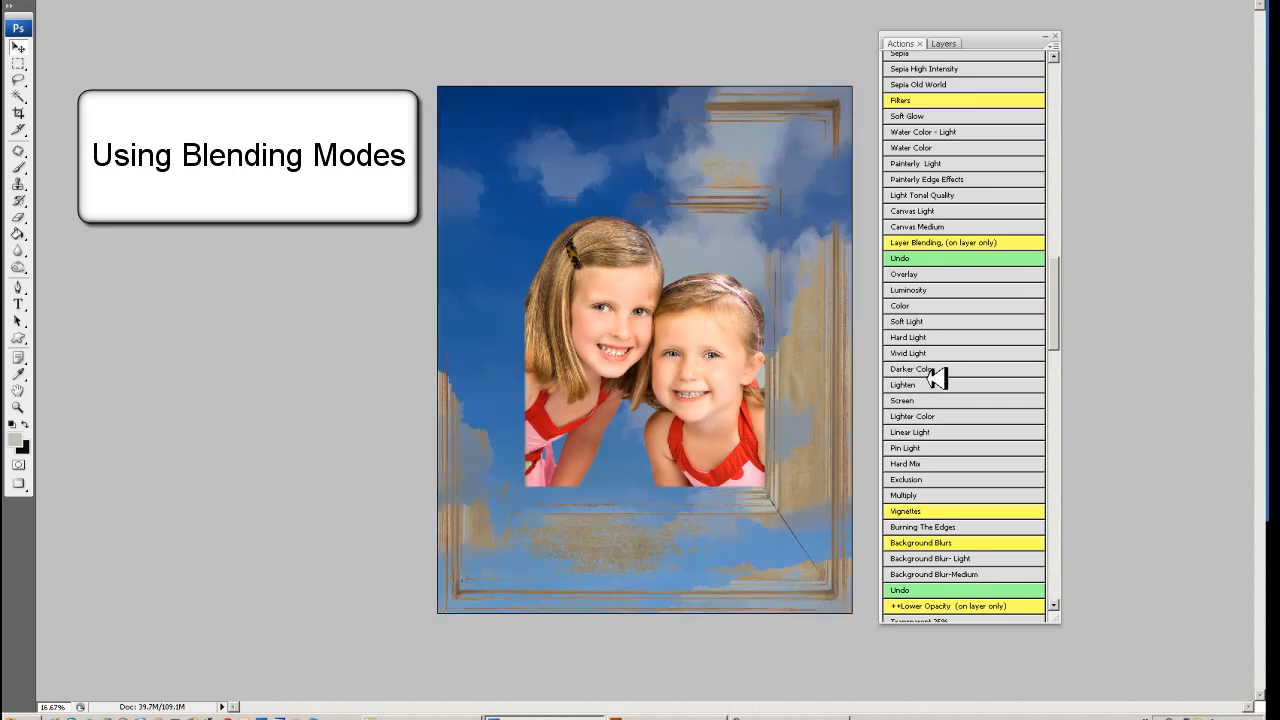
{"action": "key", "text": "ctrl+z"}
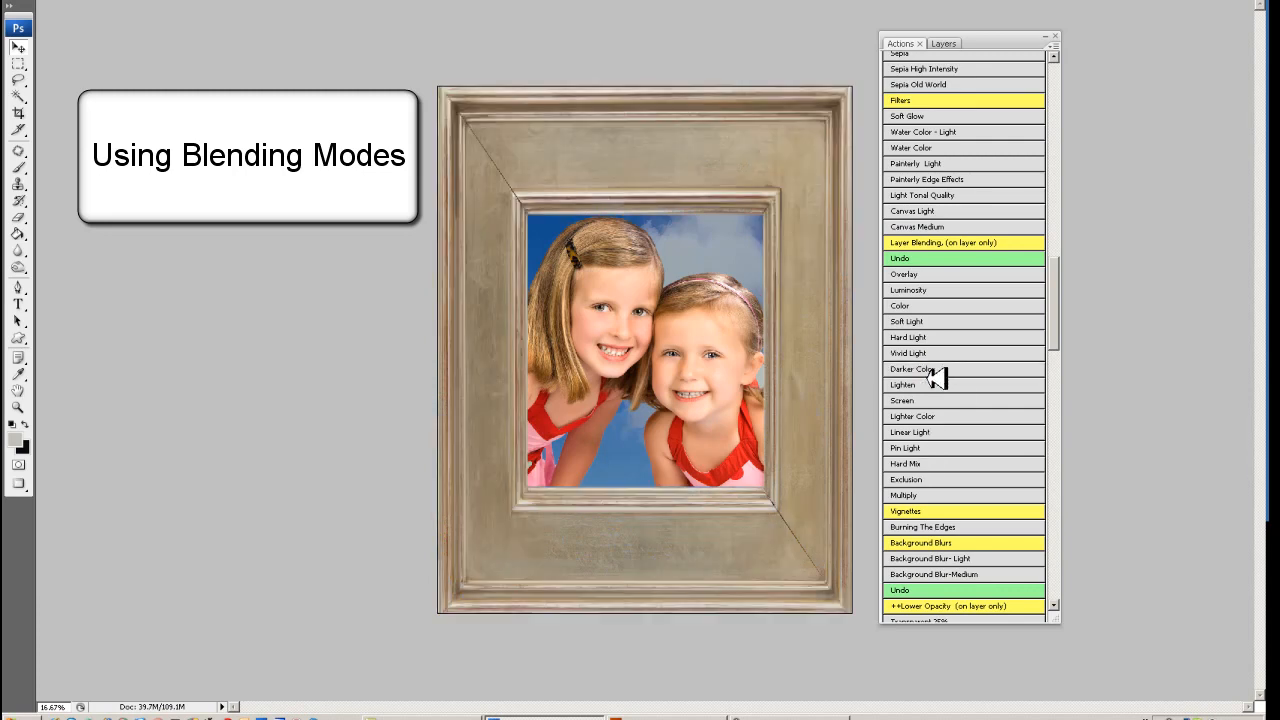
{"action": "left_click", "coordinate": [928, 290]}
{"action": "left_click", "coordinate": [926, 276]}
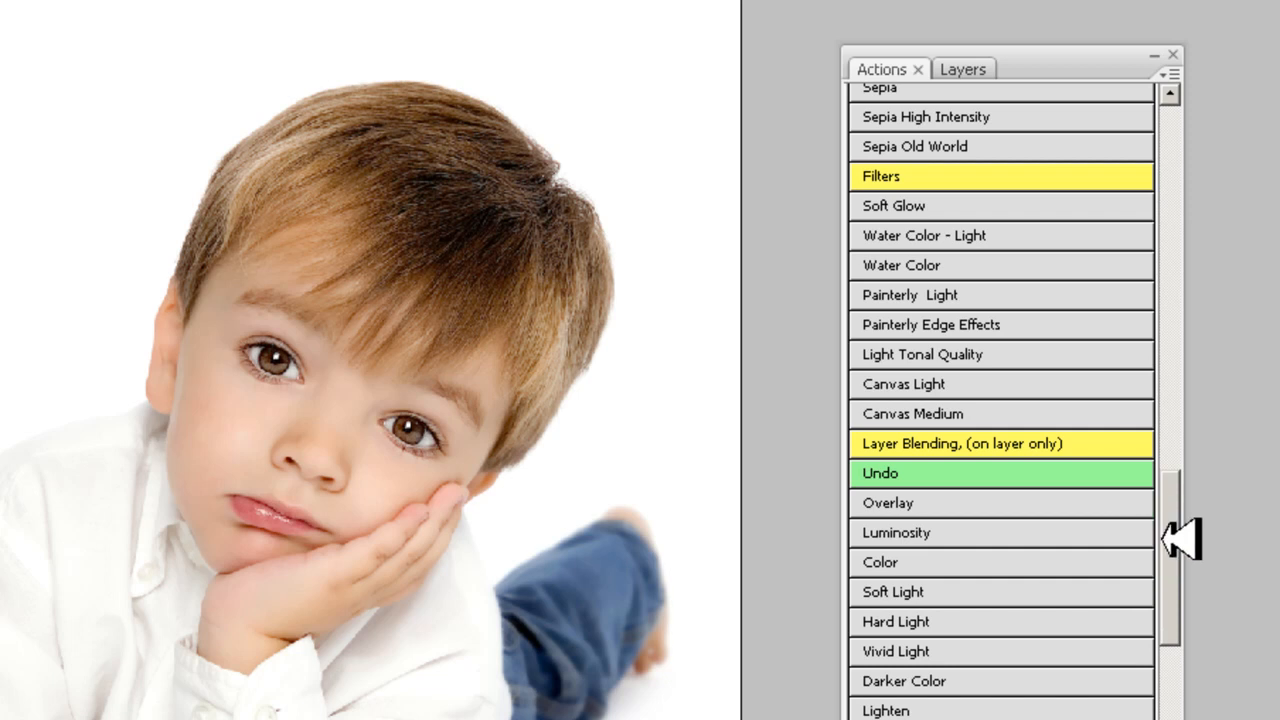
- Try the Painterly Light filter action on the boy's portrait and undo it
{"action": "left_click", "coordinate": [935, 294]}
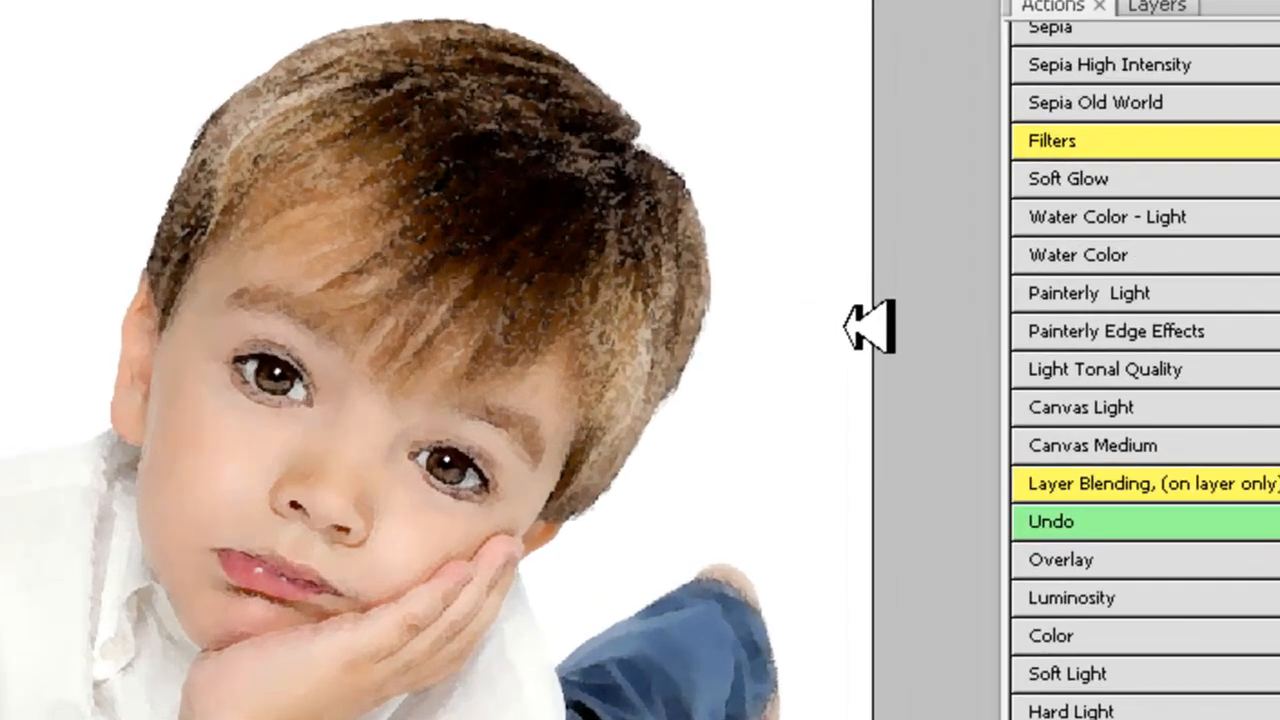
{"action": "key", "text": "ctrl+z"}
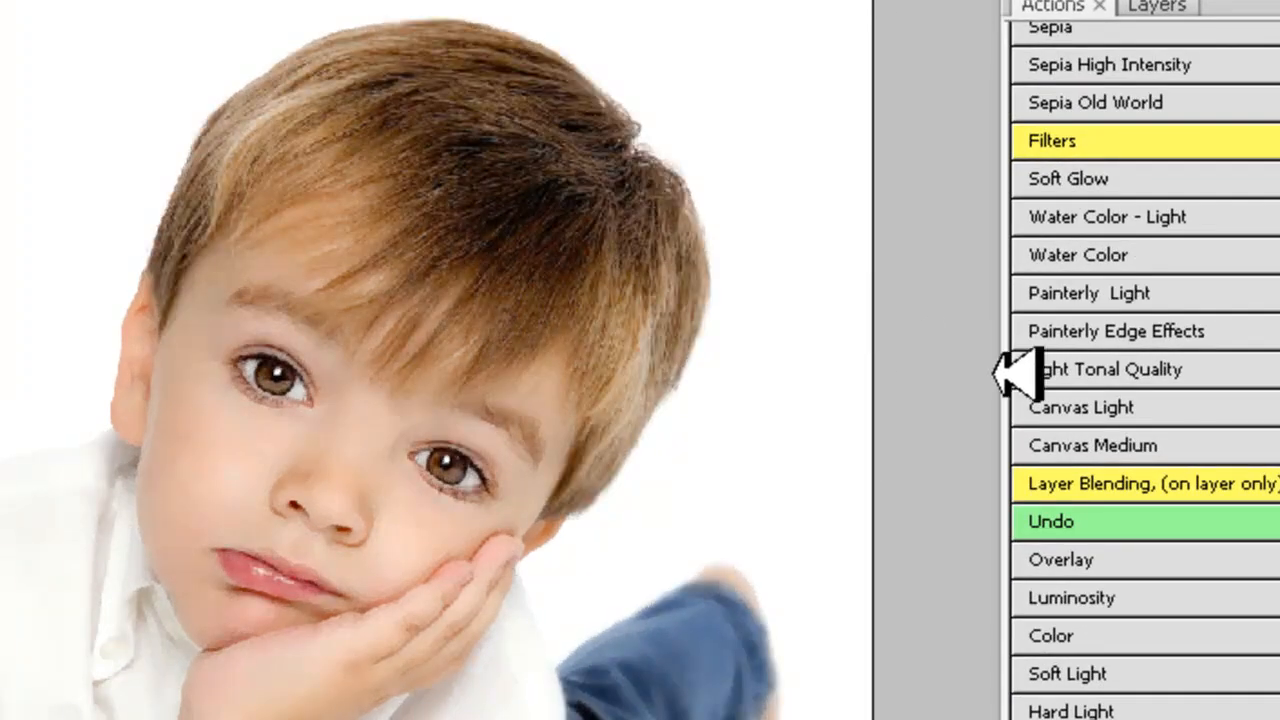
- Play the Painterly Edge Effects action on the boy's portrait and examine the outlined hair, eyes and ear up close
{"action": "left_click", "coordinate": [1105, 331]}
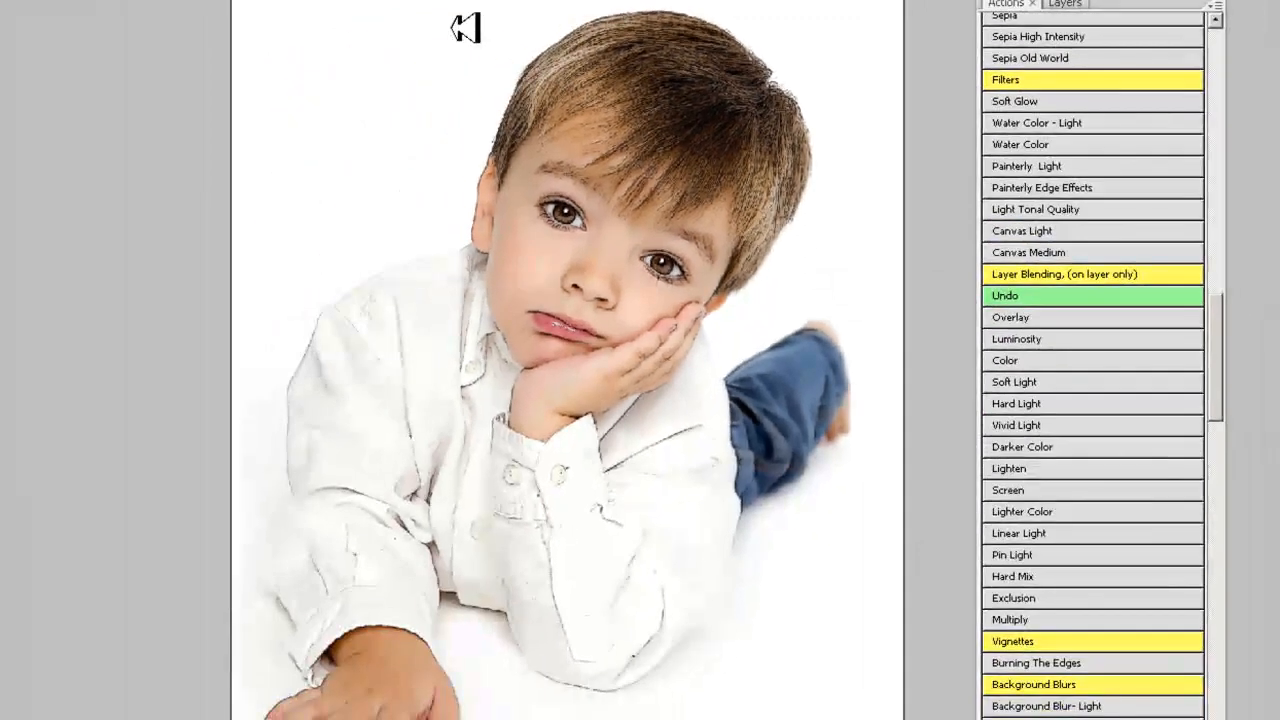
{"action": "left_click_drag", "start_coordinate": [471, 43], "coordinate": [745, 362]}
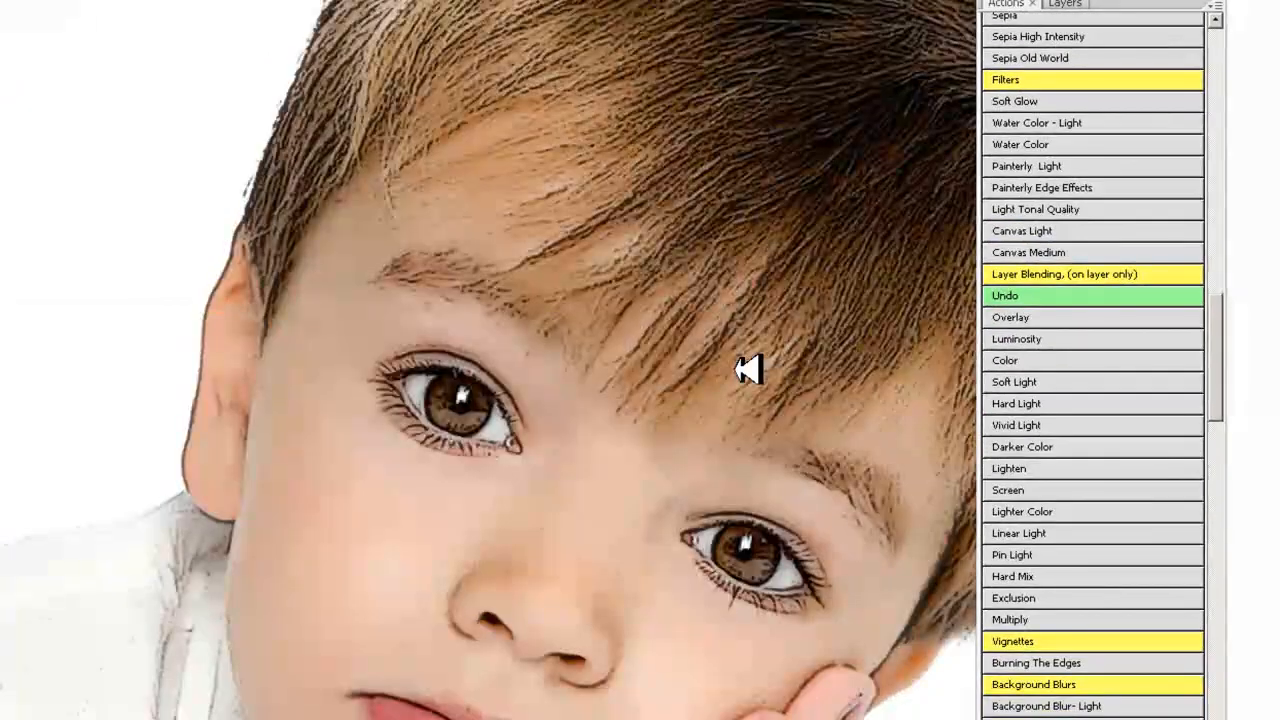
{"action": "left_click", "coordinate": [380, 355], "text": "alt"}
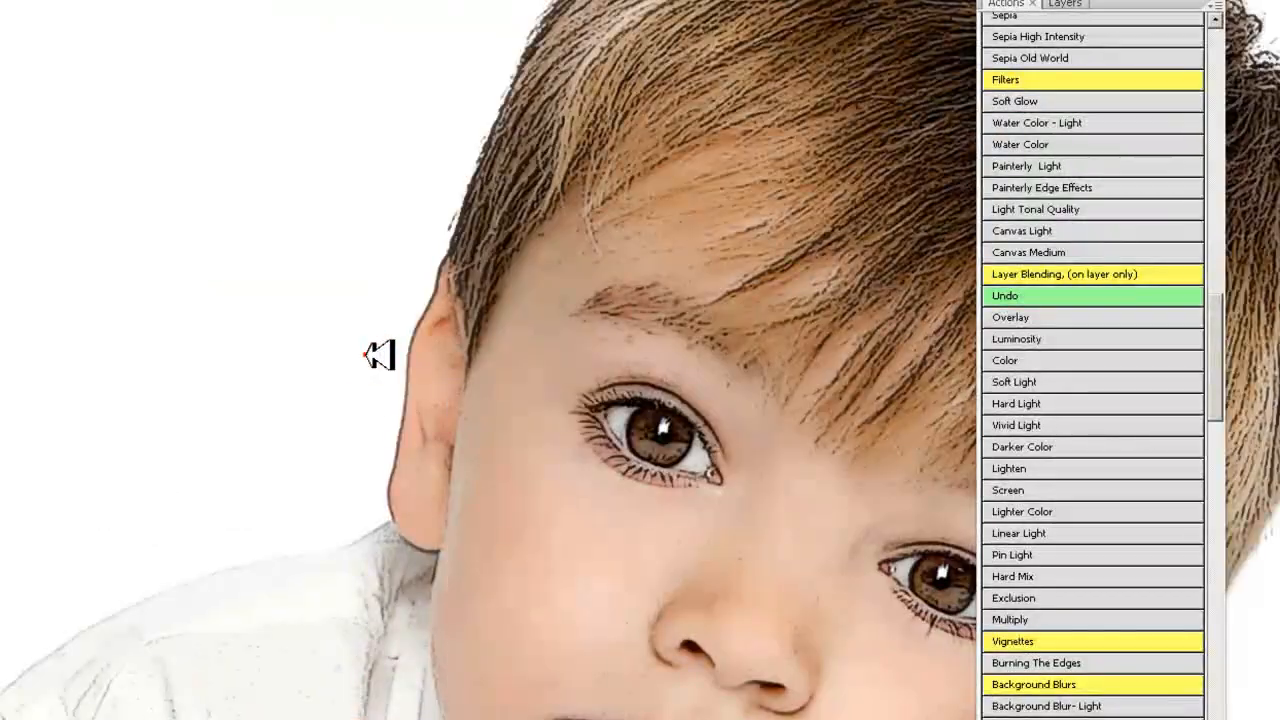
{"action": "left_click", "coordinate": [379, 355], "text": "alt"}
{"action": "left_click", "coordinate": [377, 355], "text": "alt"}
{"action": "left_click", "coordinate": [377, 355], "text": "alt"}
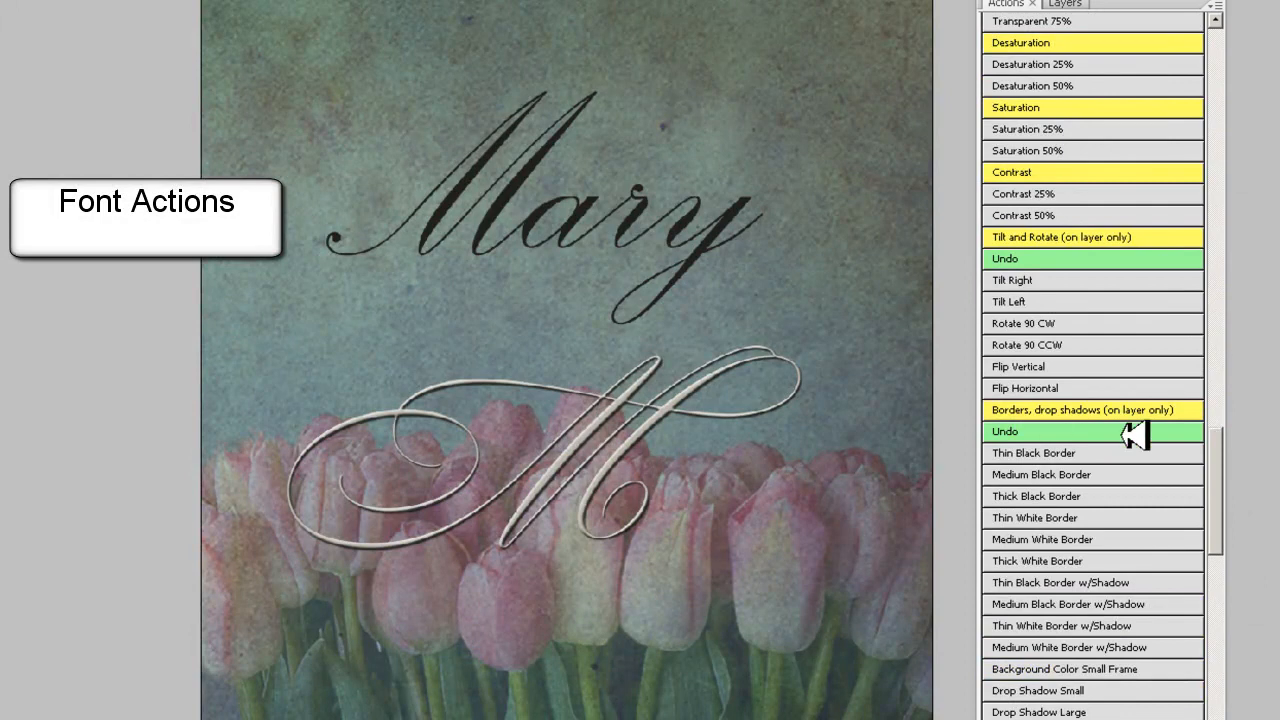
- Bring up the Fonts DropShadow actions, move the black script name slightly up and move the cream M monogram down over the tulips
{"action": "left_click_drag", "start_coordinate": [1216, 444], "coordinate": [1222, 560]}
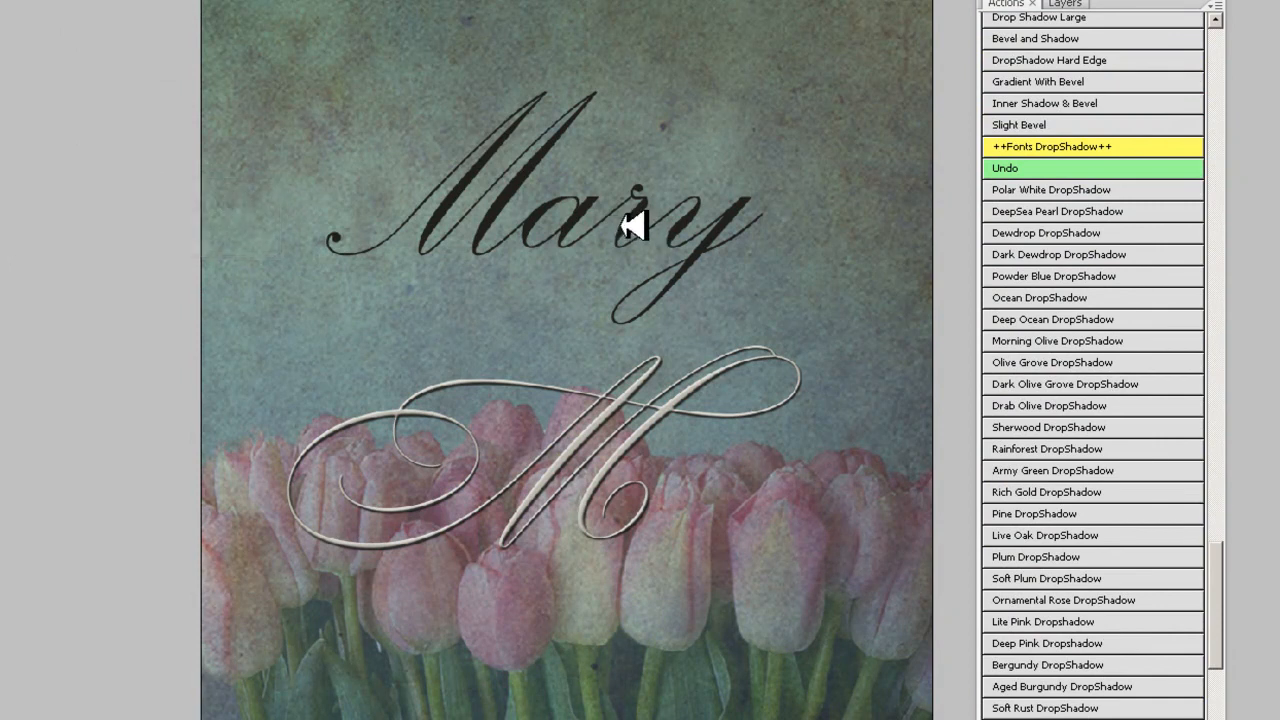
{"action": "left_click_drag", "start_coordinate": [645, 218], "coordinate": [652, 196]}
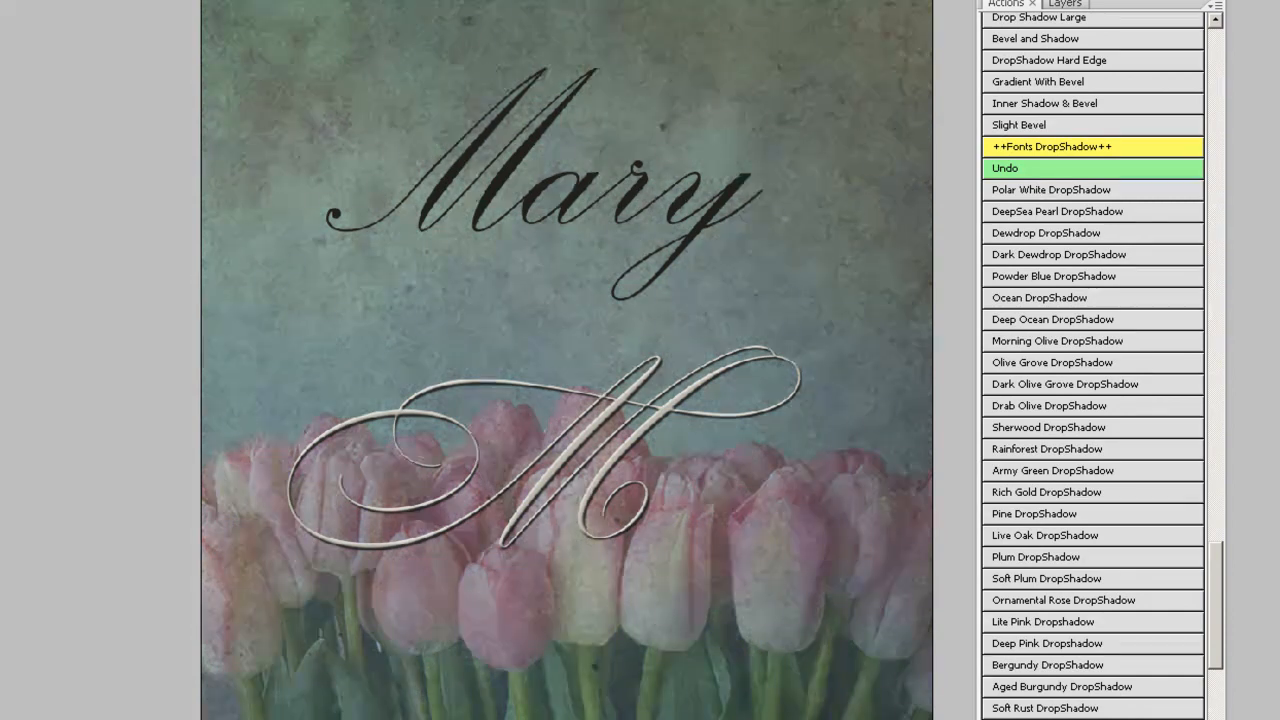
{"action": "left_click_drag", "start_coordinate": [604, 428], "coordinate": [595, 440]}
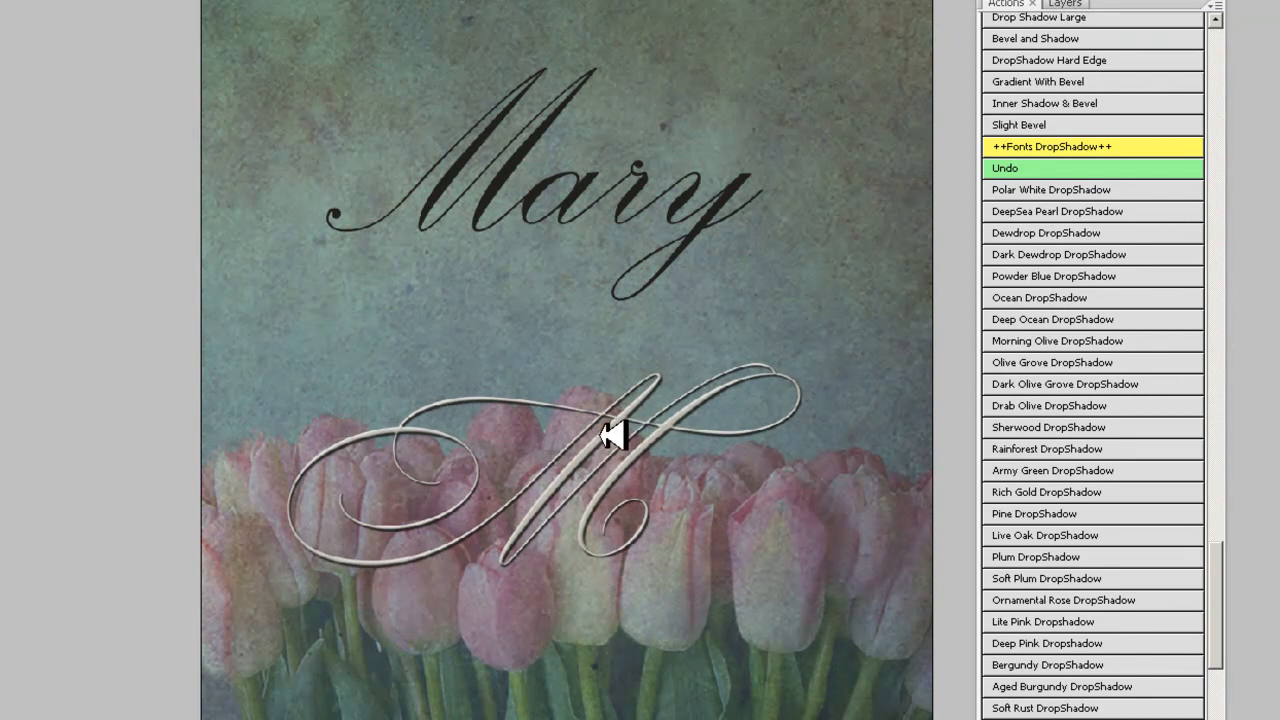
{"action": "left_click_drag", "start_coordinate": [598, 435], "coordinate": [611, 435]}
{"action": "left_click_drag", "start_coordinate": [402, 430], "coordinate": [402, 457]}
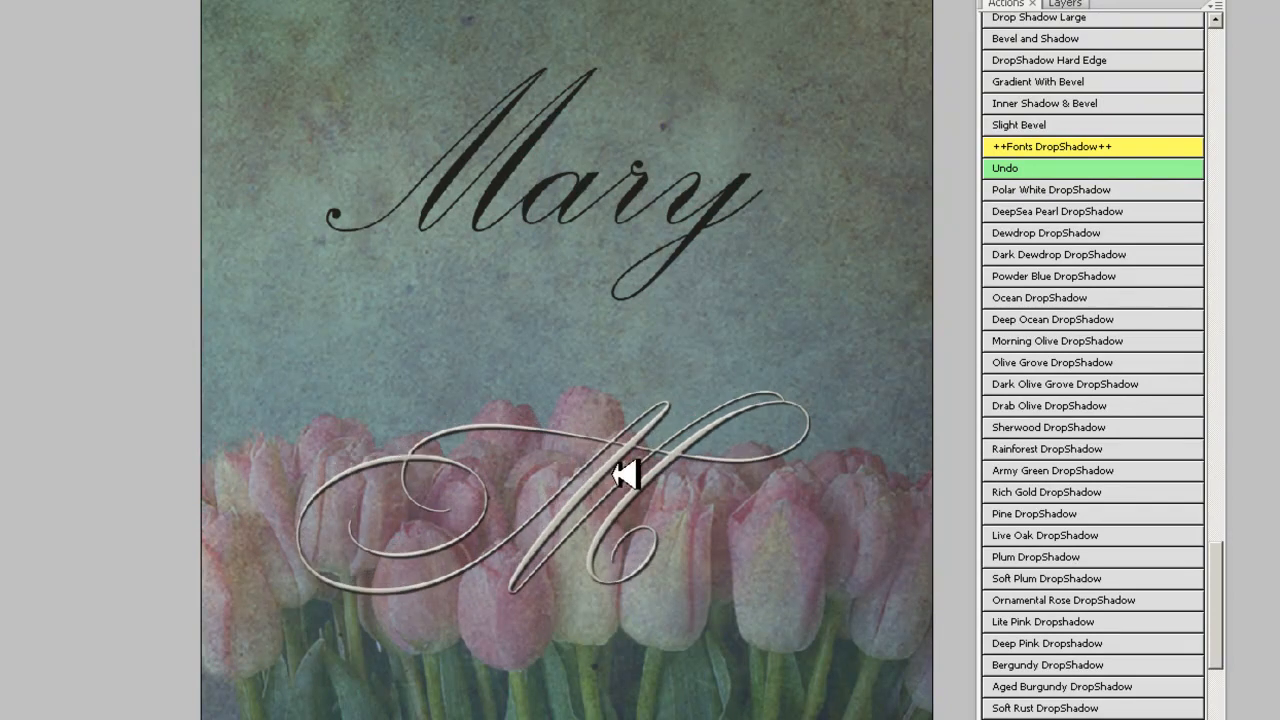
{"action": "left_click_drag", "start_coordinate": [472, 251], "coordinate": [452, 291]}
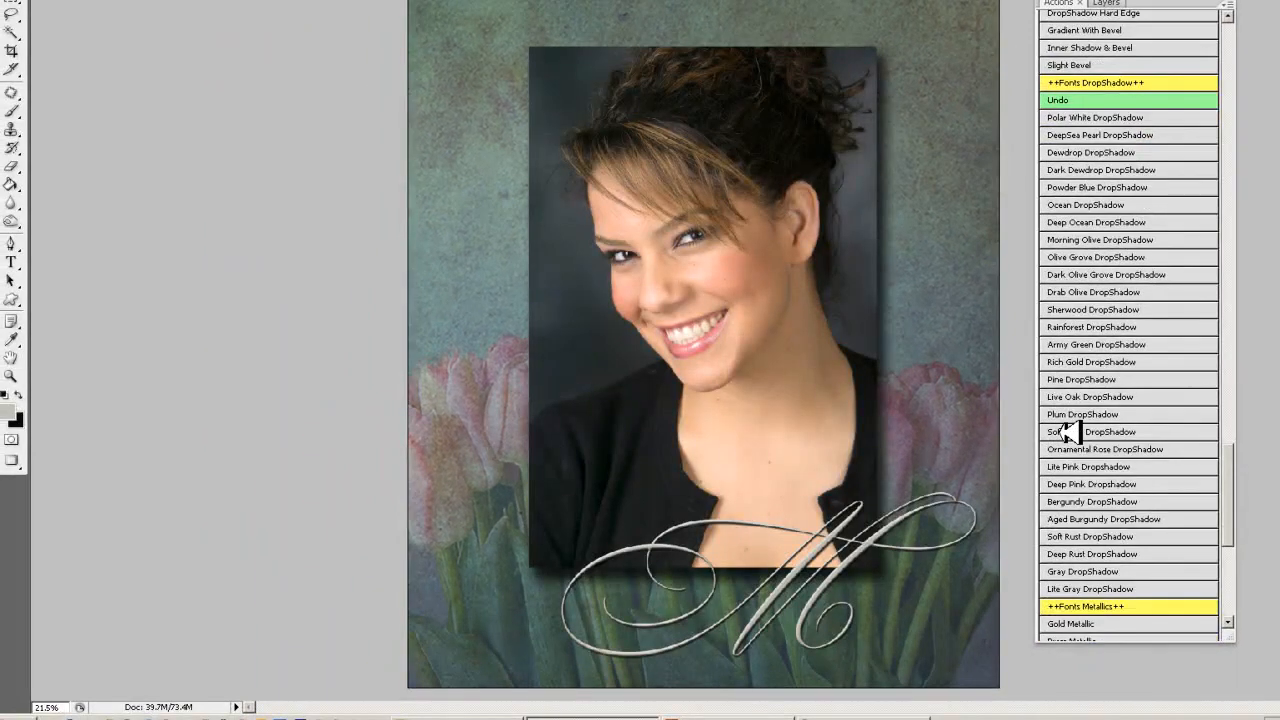
- Play the Soft Plum, Sherwood and Dark Olive Grove DropShadow font actions in turn on the M monogram
{"action": "left_click", "coordinate": [1068, 432]}
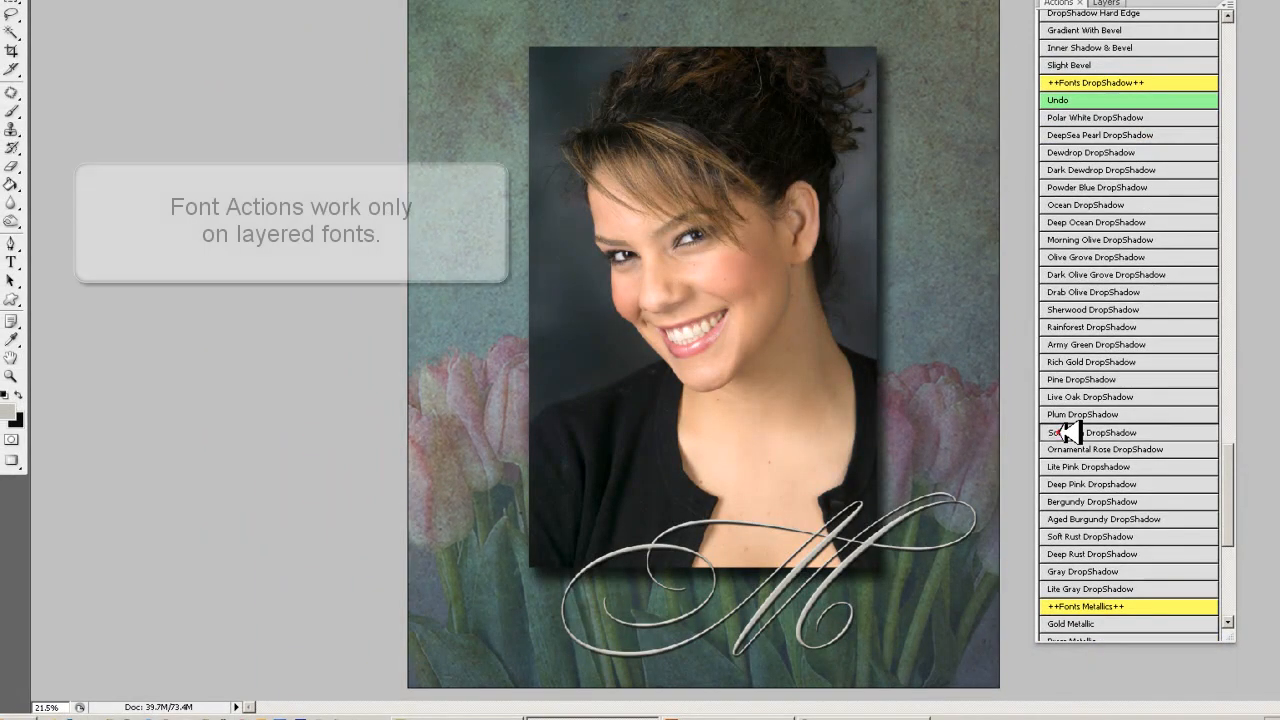
{"action": "left_click", "coordinate": [1075, 310]}
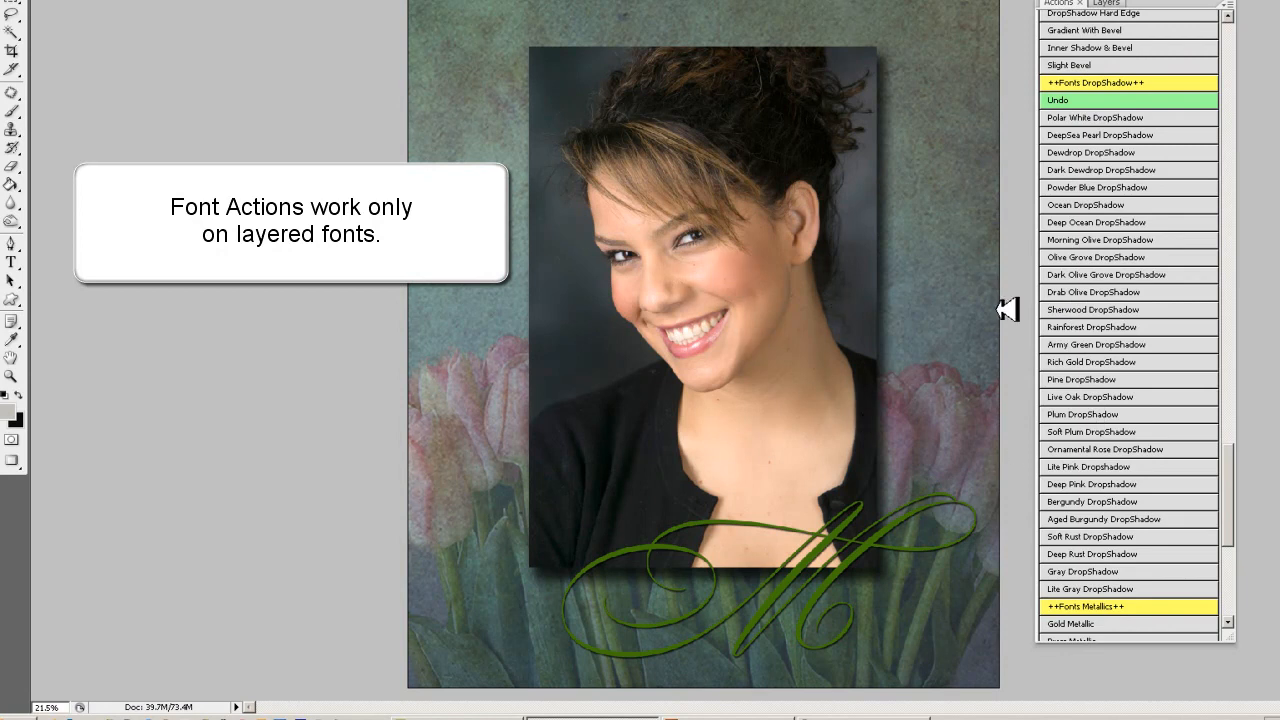
{"action": "left_click", "coordinate": [1092, 275]}
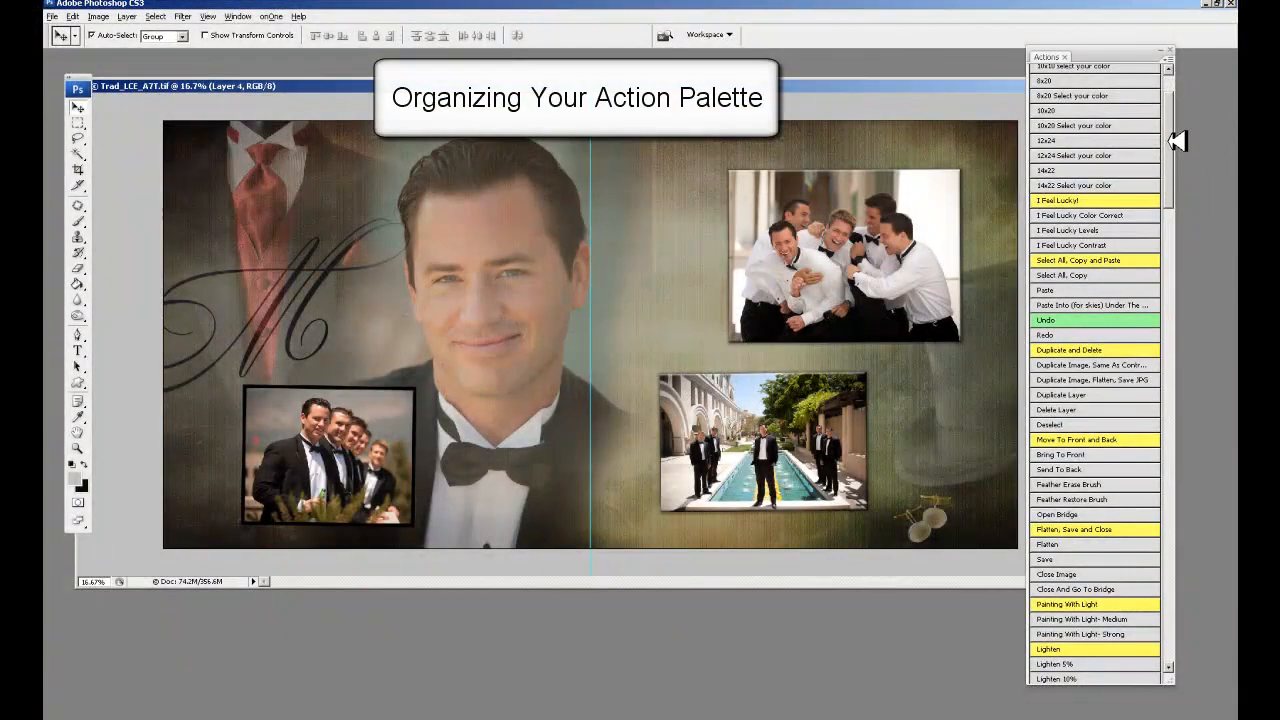
- Look through the list of actions and turn off Button Mode for the Actions palette
{"action": "left_click_drag", "start_coordinate": [1174, 141], "coordinate": [1173, 536]}
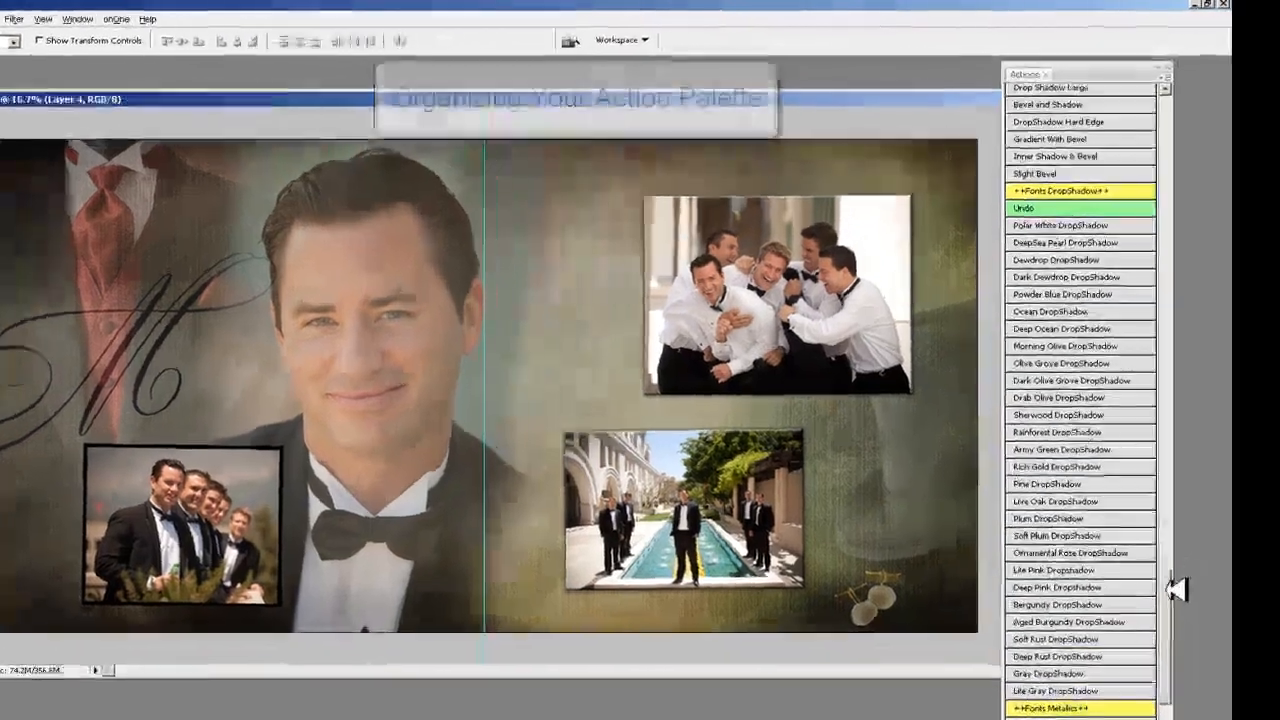
{"action": "left_click_drag", "start_coordinate": [1170, 503], "coordinate": [1024, 240]}
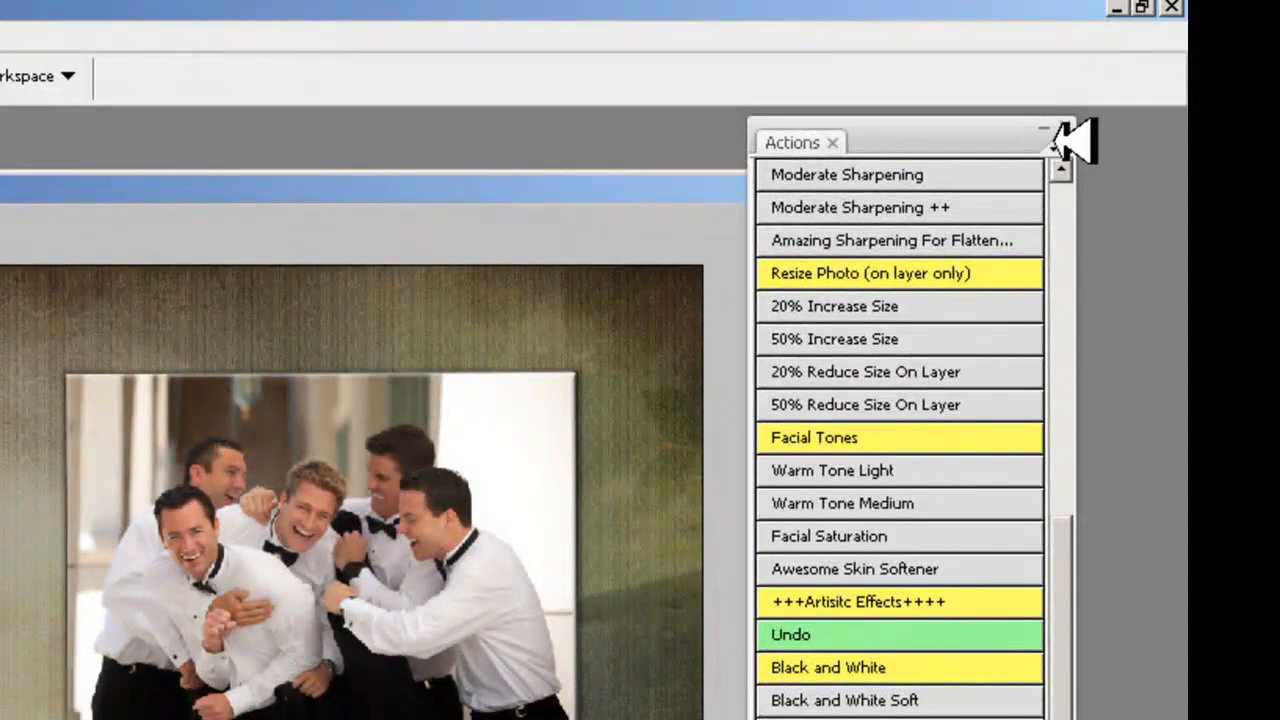
{"action": "left_click", "coordinate": [1058, 142]}
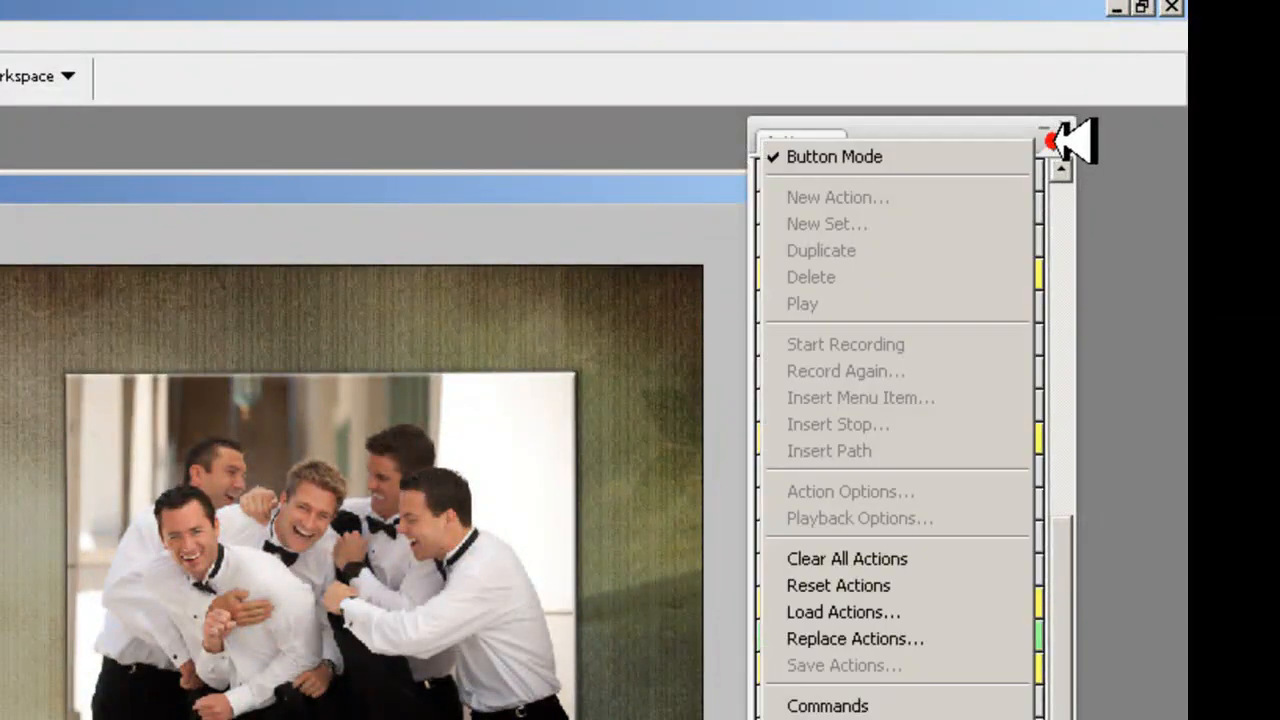
{"action": "left_click", "coordinate": [930, 155]}
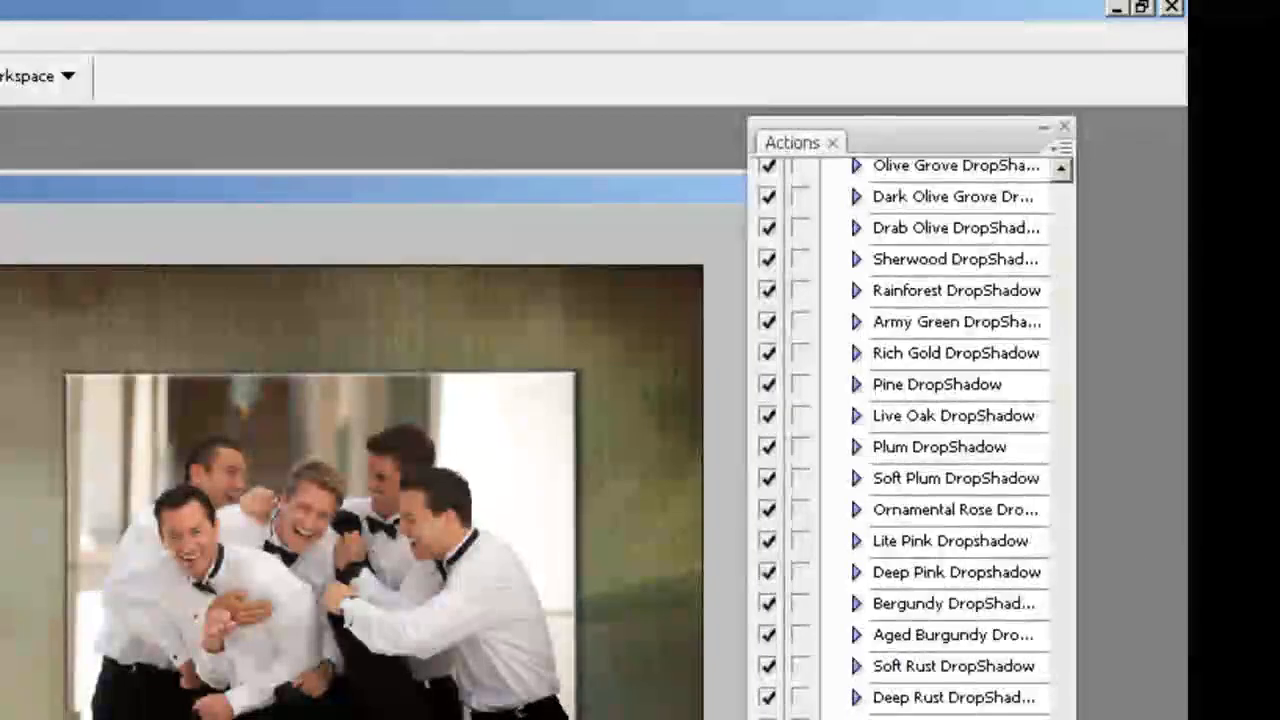
- Select the Tilt and Rotate heading and collapse the expanded Tilt Right, Rotate 90 CW and Flip Vertical actions
{"action": "scroll", "coordinate": [910, 440], "scroll_direction": "down", "scroll_amount": 10}
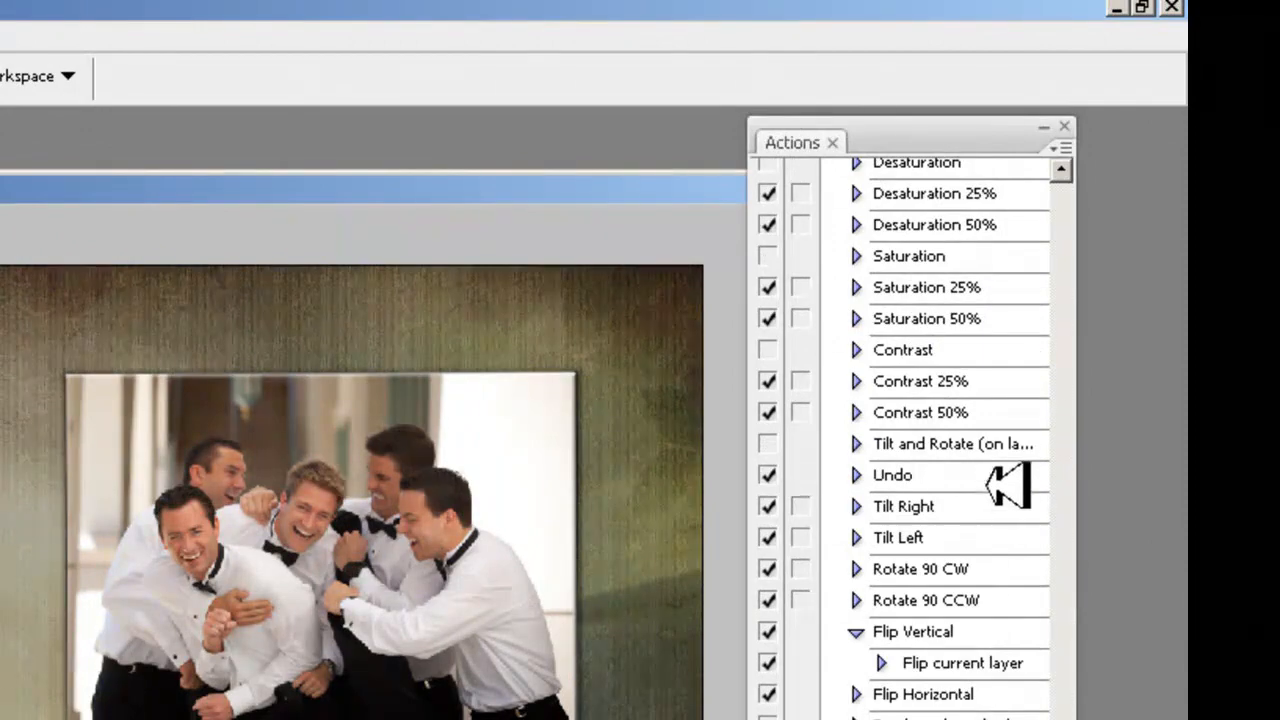
{"action": "left_click", "coordinate": [948, 443]}
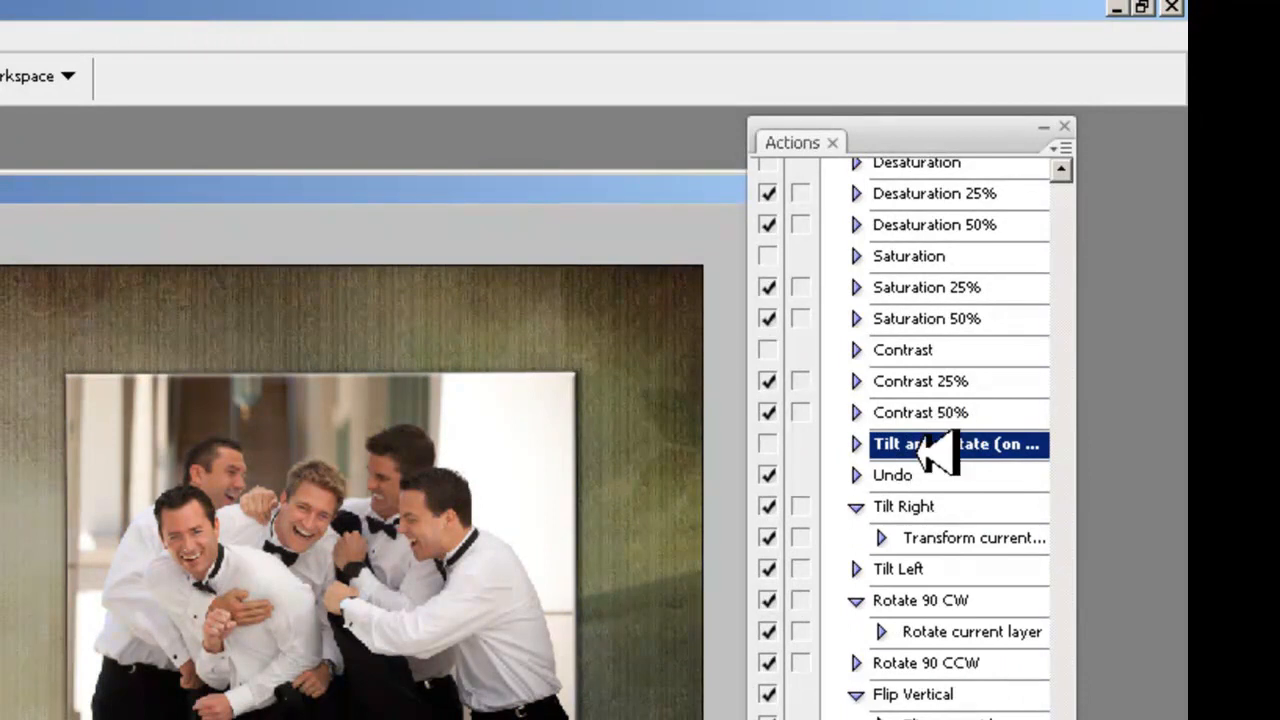
{"action": "left_click", "coordinate": [857, 506]}
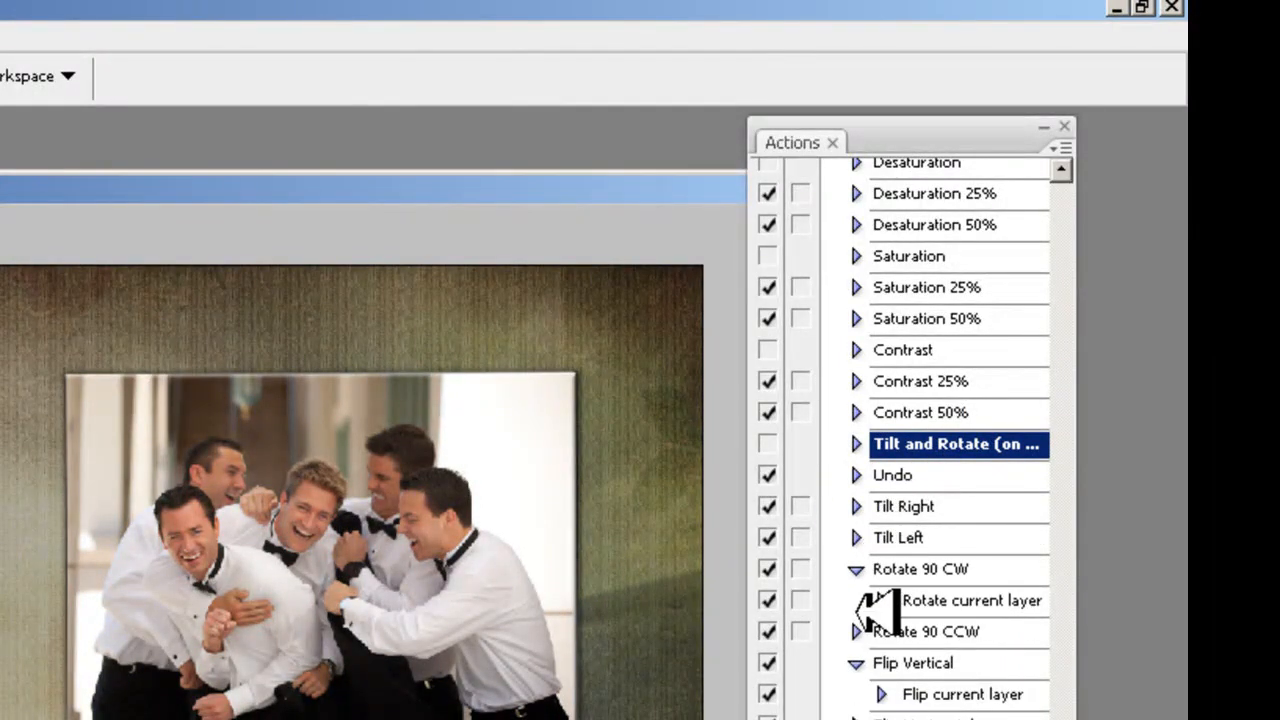
{"action": "left_click", "coordinate": [857, 569]}
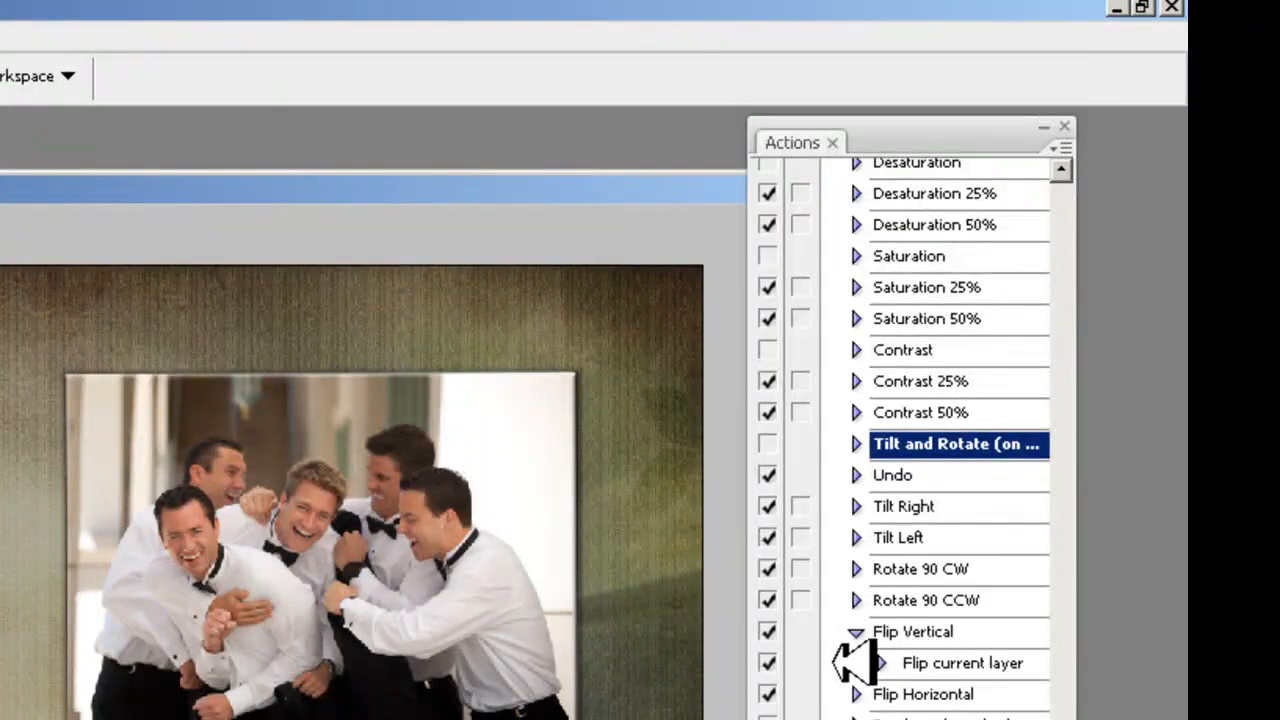
{"action": "left_click", "coordinate": [857, 631]}
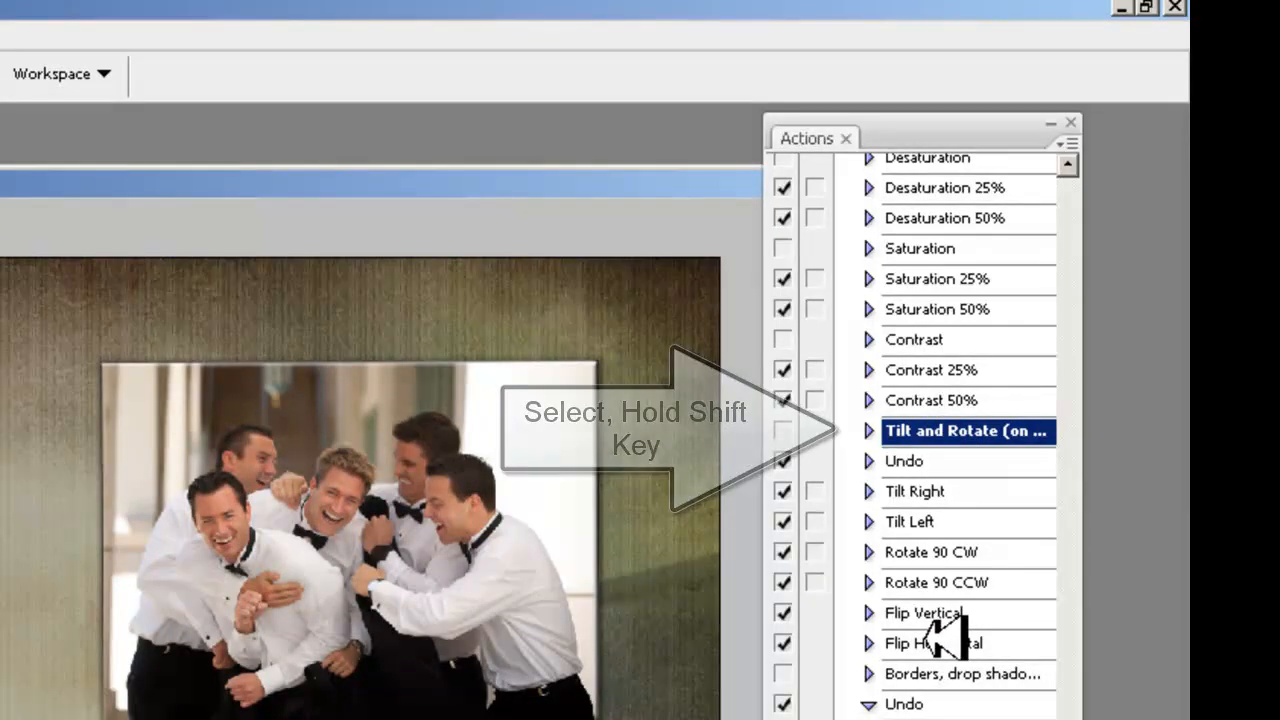
- Extend the selection through Flip Horizontal and move the whole Tilt and Rotate group directly below Welcome to LayerCake
{"action": "left_click", "coordinate": [940, 640], "text": "shift"}
{"action": "left_click_drag", "start_coordinate": [940, 638], "coordinate": [951, 190]}
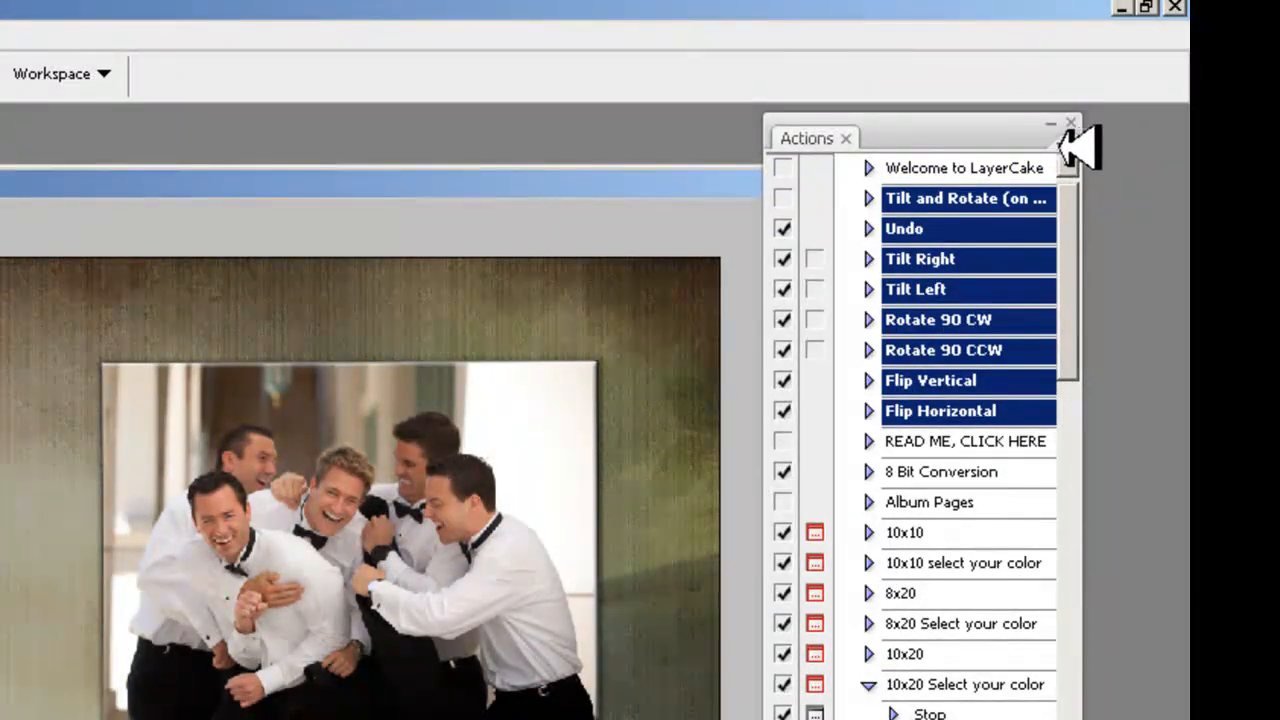
- Switch the Actions palette back to Button Mode and review the reordered action groups from the top
{"action": "left_click", "coordinate": [1064, 146]}
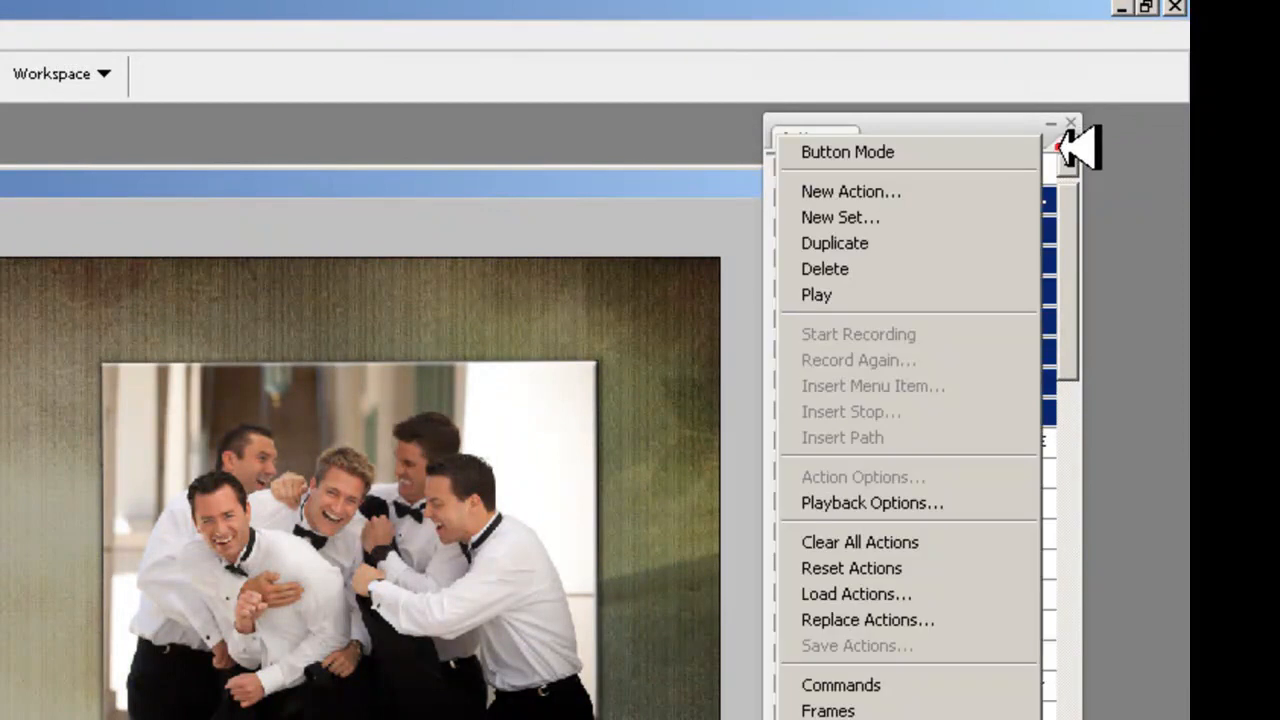
{"action": "left_click", "coordinate": [840, 152]}
{"action": "left_click_drag", "start_coordinate": [1075, 593], "coordinate": [1058, 330]}
{"action": "left_click_drag", "start_coordinate": [1070, 292], "coordinate": [1066, 251]}
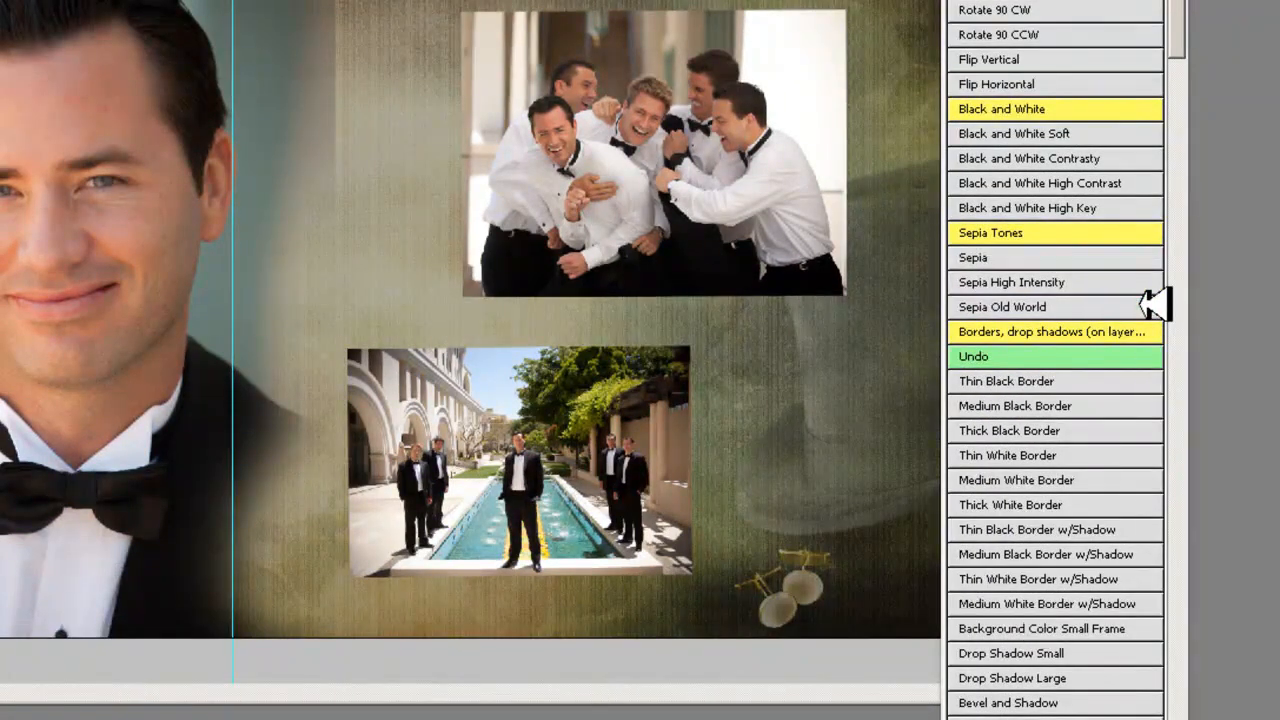
{"action": "left_click_drag", "start_coordinate": [1186, 20], "coordinate": [1190, 110]}
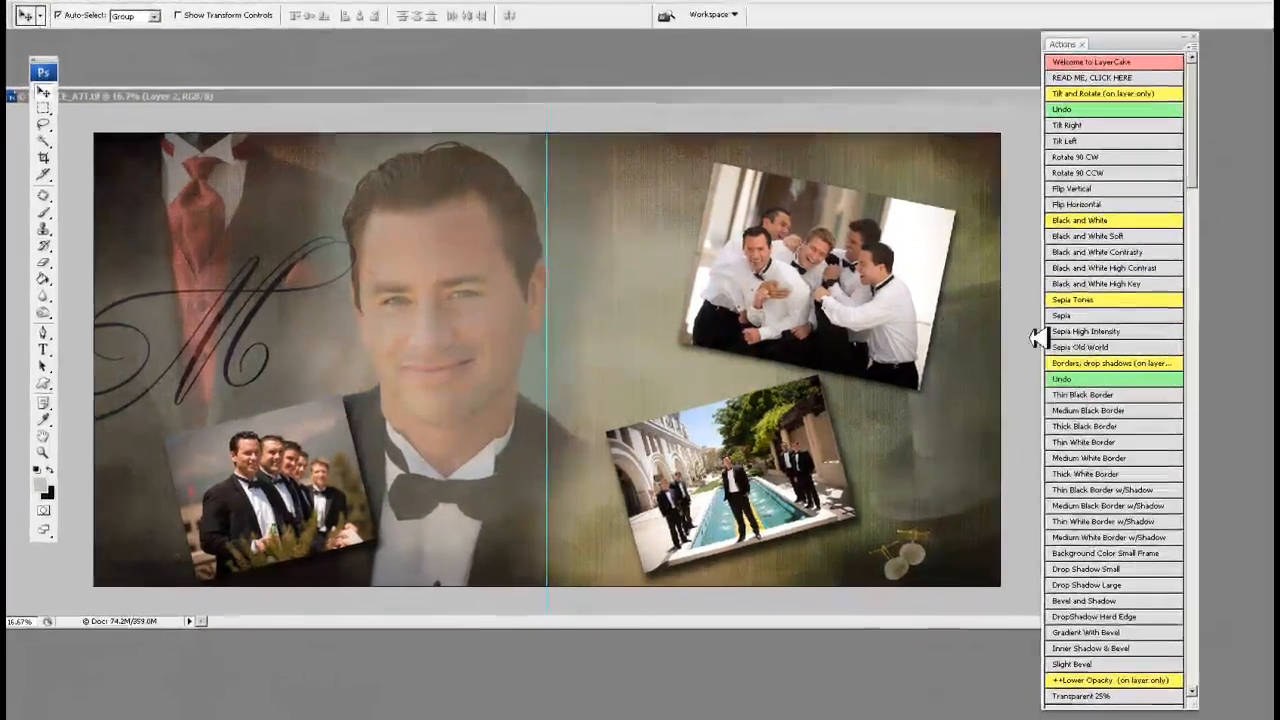
- Turn the tilted photo of the laughing groomsmen sepia and the tilted pool photo black and white with the palette's actions
{"action": "left_click", "coordinate": [888, 303]}
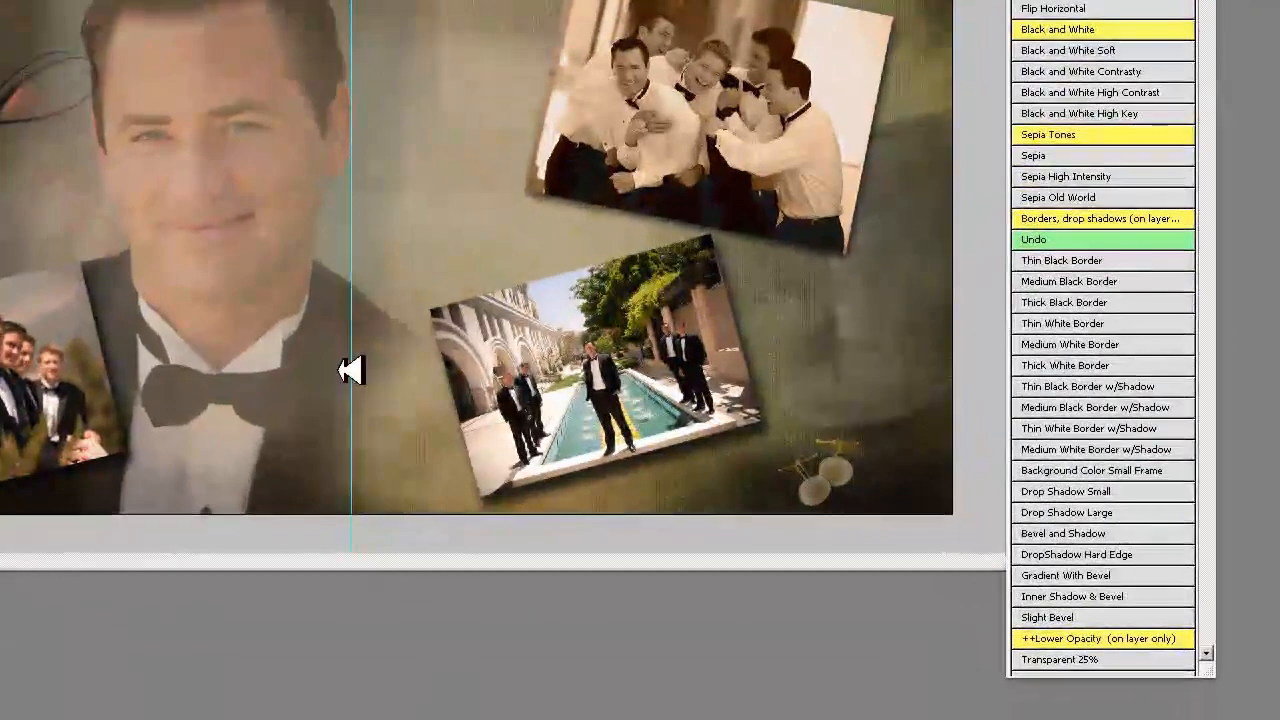
{"action": "left_click", "coordinate": [674, 459]}
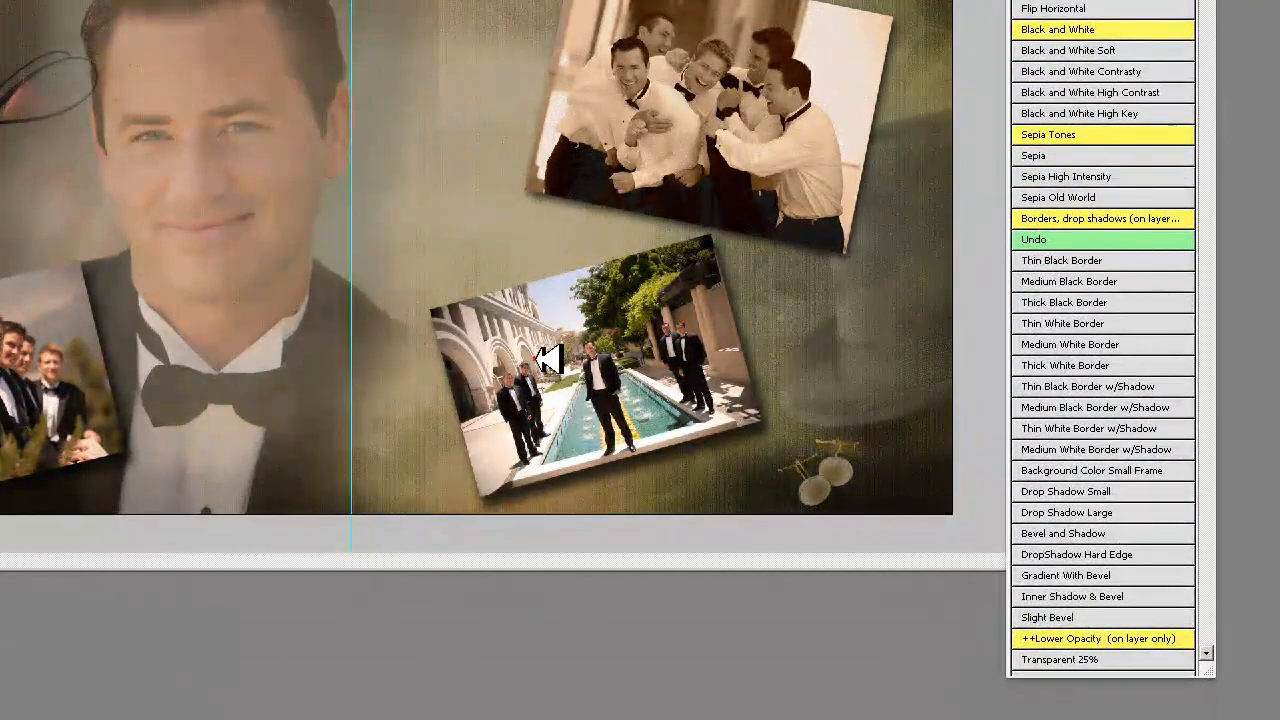
{"action": "left_click", "coordinate": [1095, 30]}
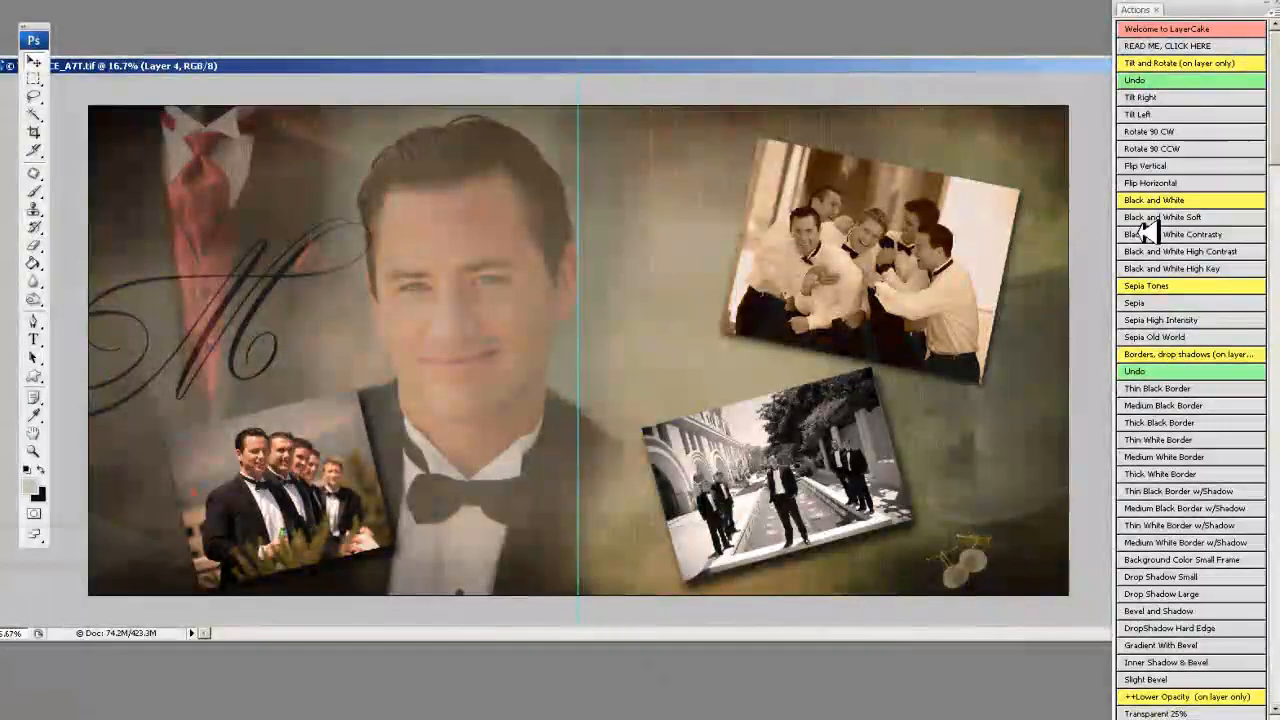
- Play the Sepia action on the tilted photo of the lined-up groomsmen and on the large portrait of the groom
{"action": "left_click", "coordinate": [1145, 302]}
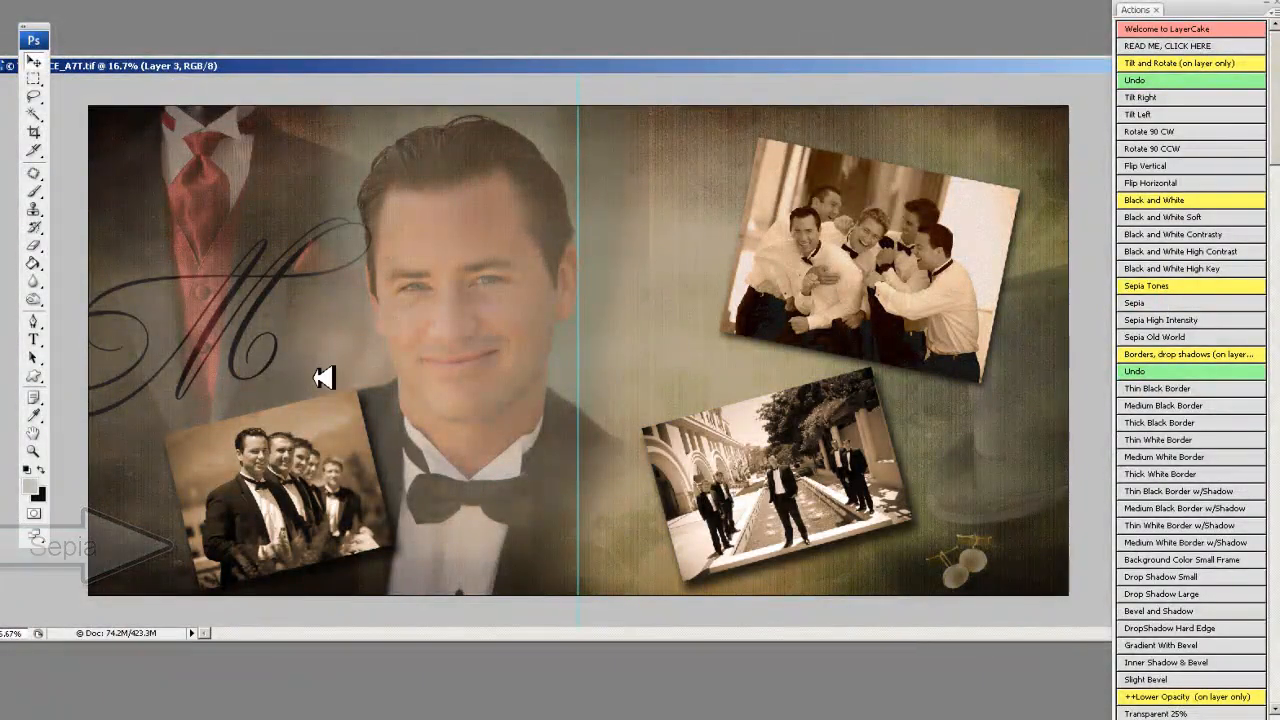
{"action": "left_click", "coordinate": [1150, 302]}
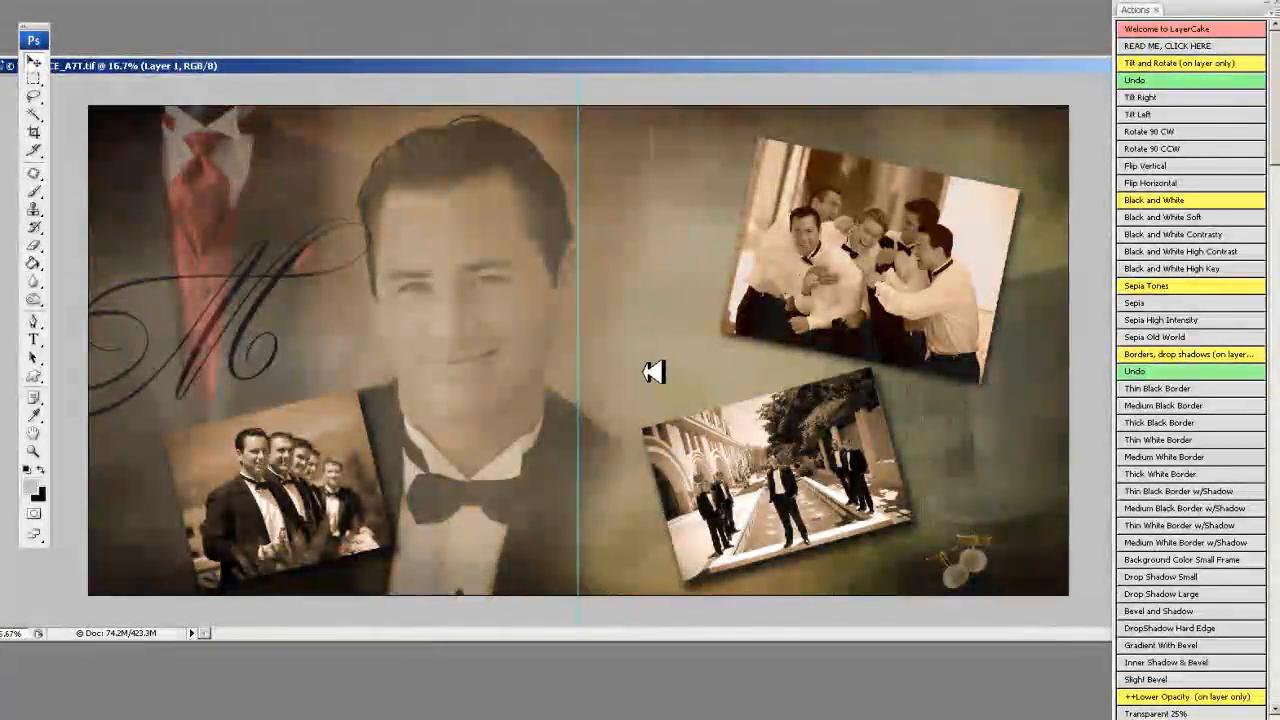